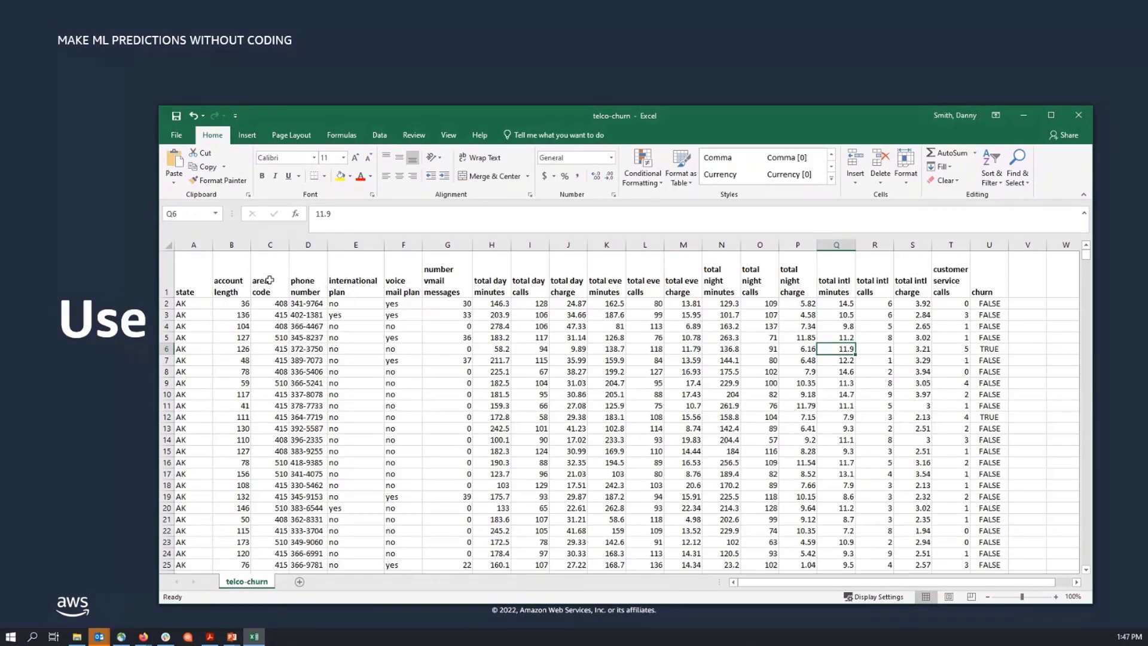
- Examine the telco-churn dataset's columns, from account length and calling plans through customer service calls to the churn column
{"action": "left_click", "coordinate": [229, 267]}
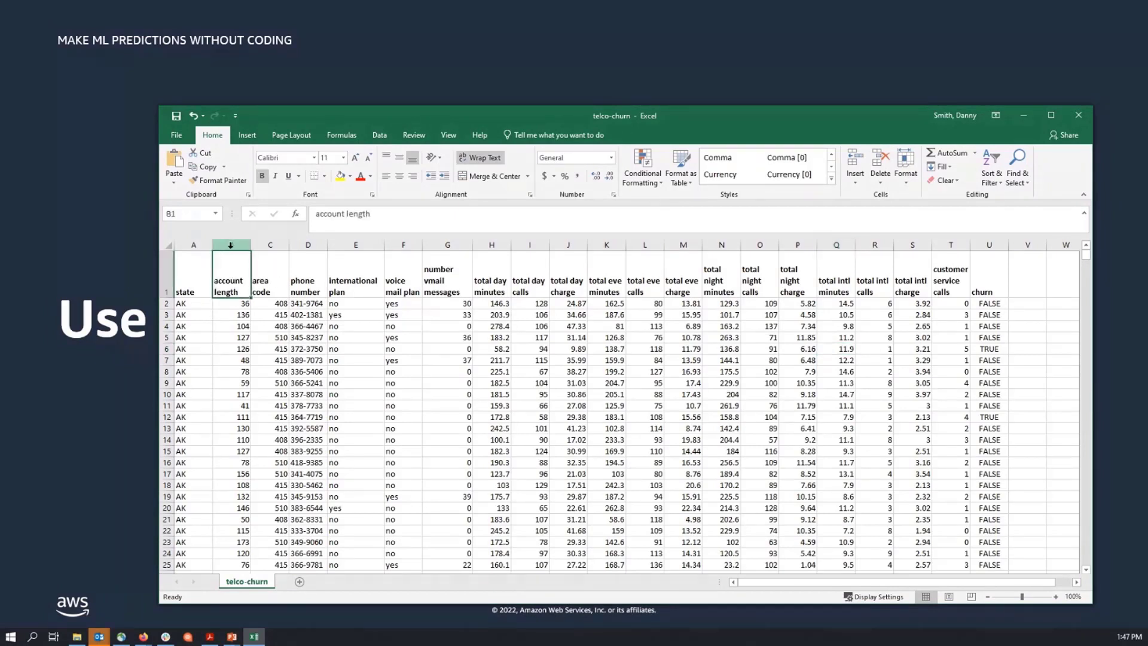
{"action": "left_click", "coordinate": [231, 244]}
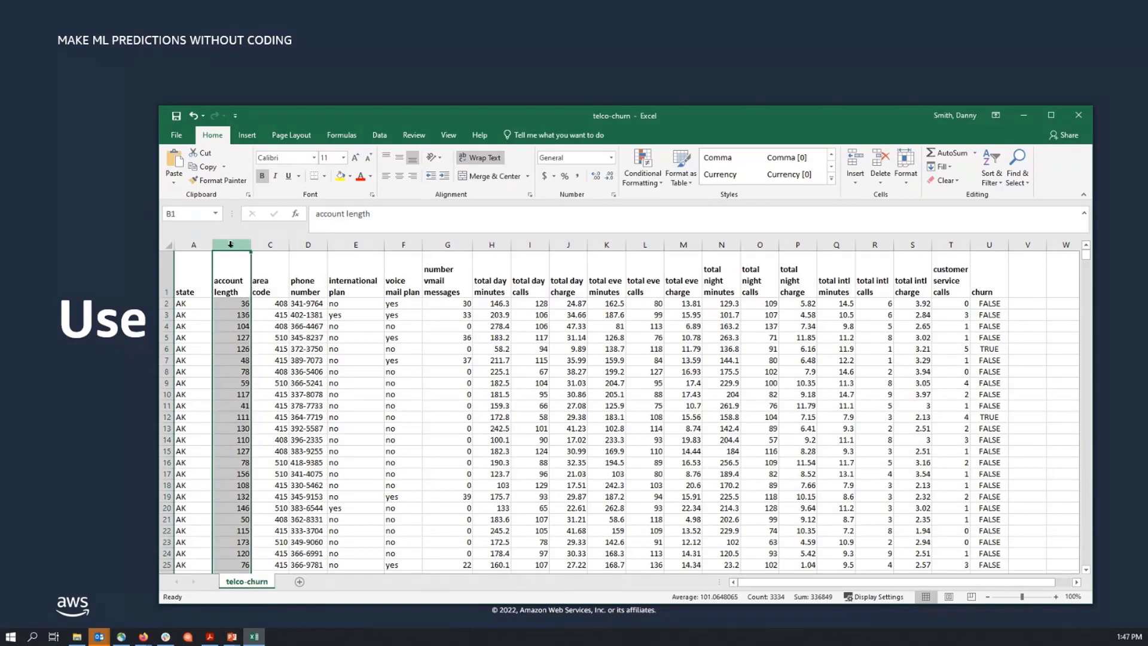
{"action": "left_click", "coordinate": [273, 246]}
{"action": "left_click_drag", "start_coordinate": [273, 246], "coordinate": [297, 245]}
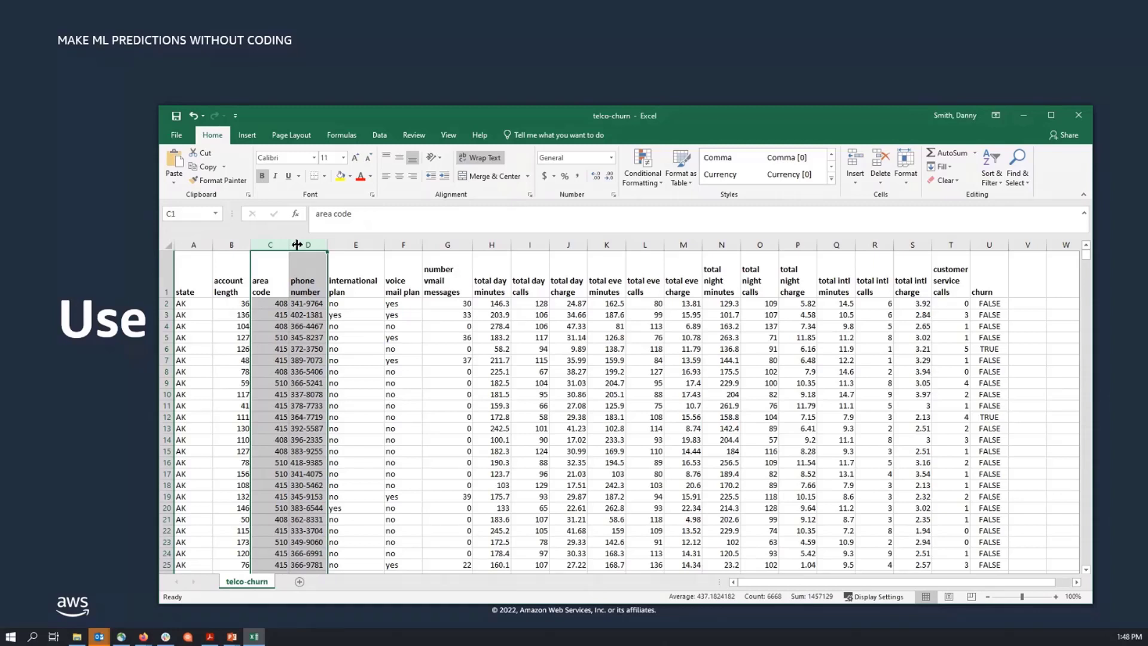
{"action": "left_click", "coordinate": [349, 246]}
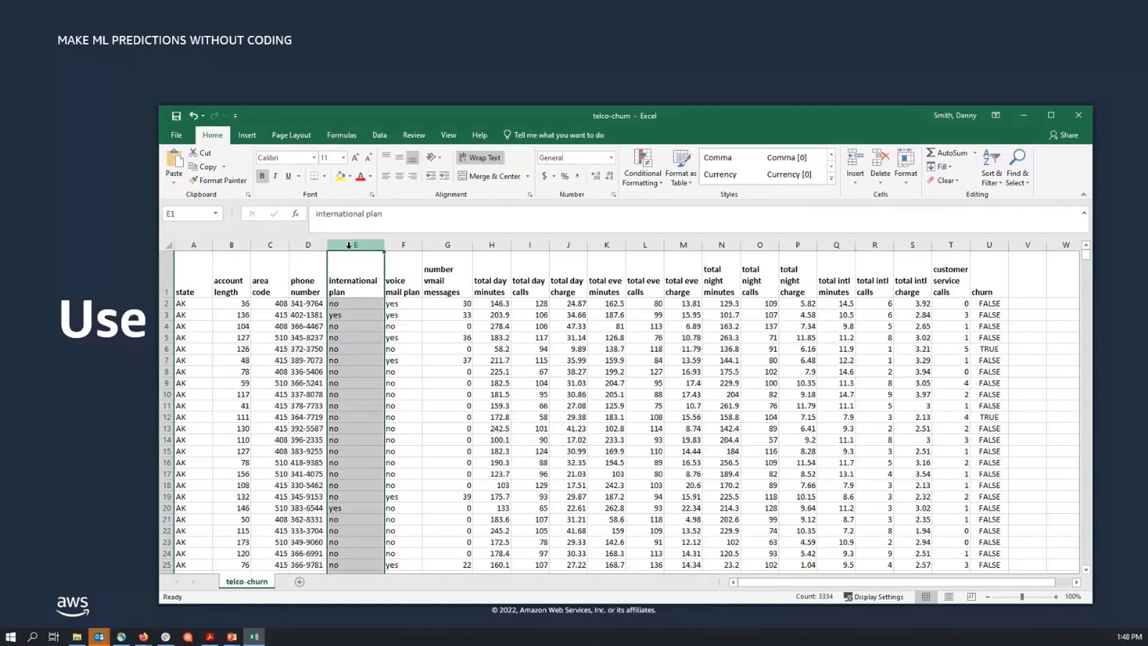
{"action": "left_click", "coordinate": [402, 245]}
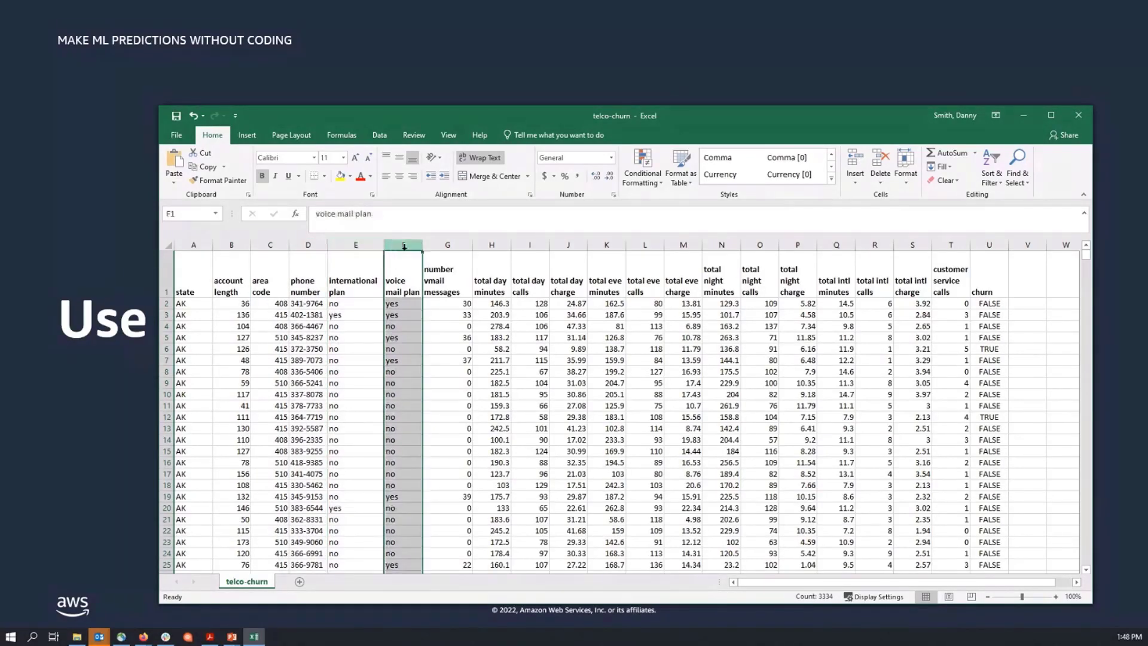
{"action": "left_click", "coordinate": [441, 253]}
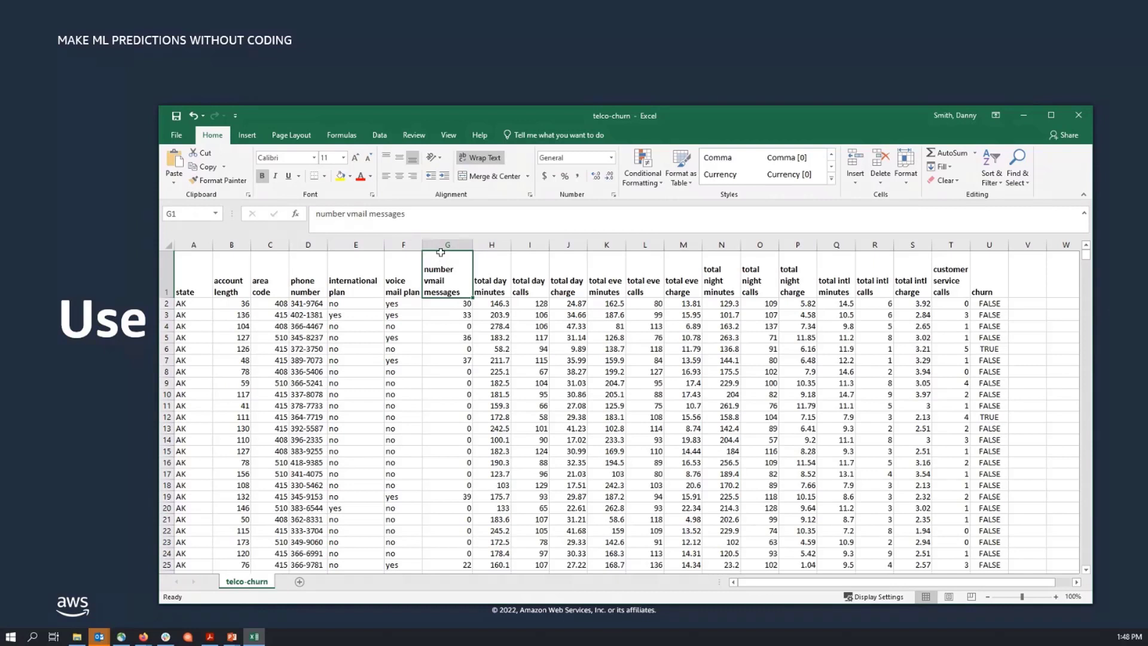
{"action": "left_click", "coordinate": [491, 254]}
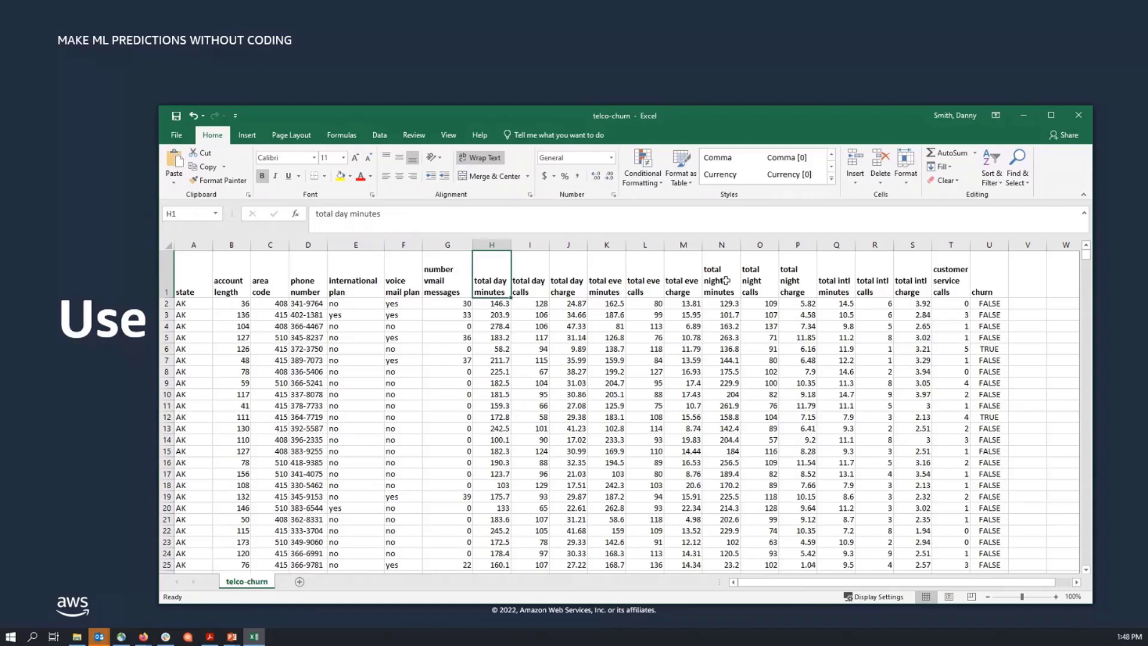
{"action": "left_click", "coordinate": [940, 287]}
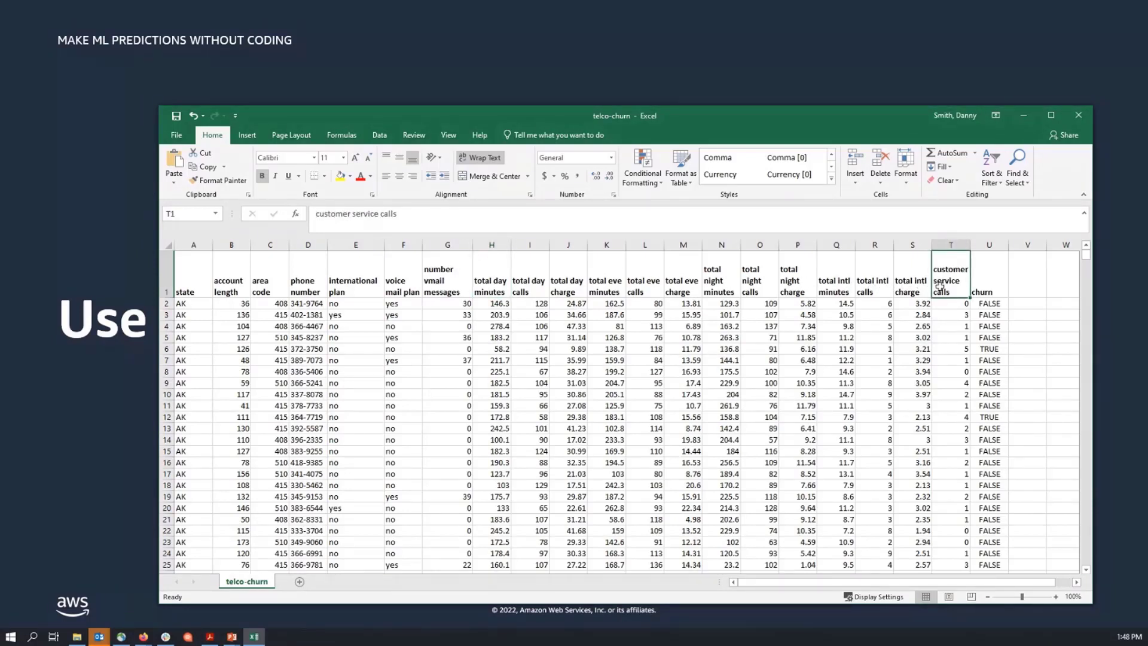
{"action": "left_click", "coordinate": [1000, 261]}
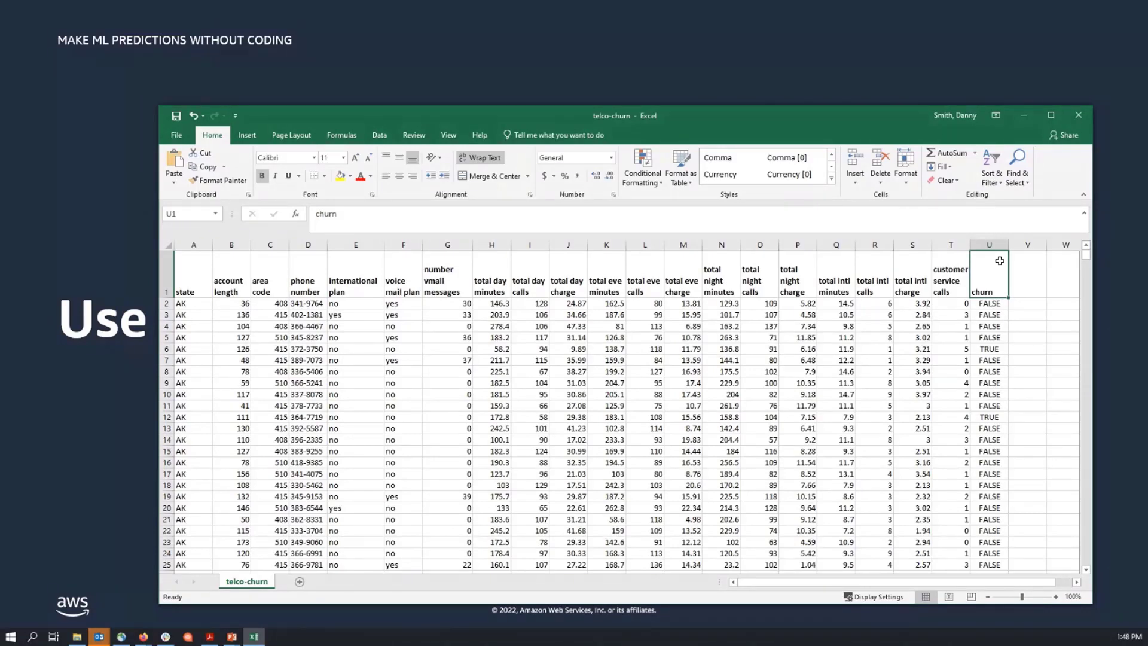
{"action": "left_click", "coordinate": [988, 245]}
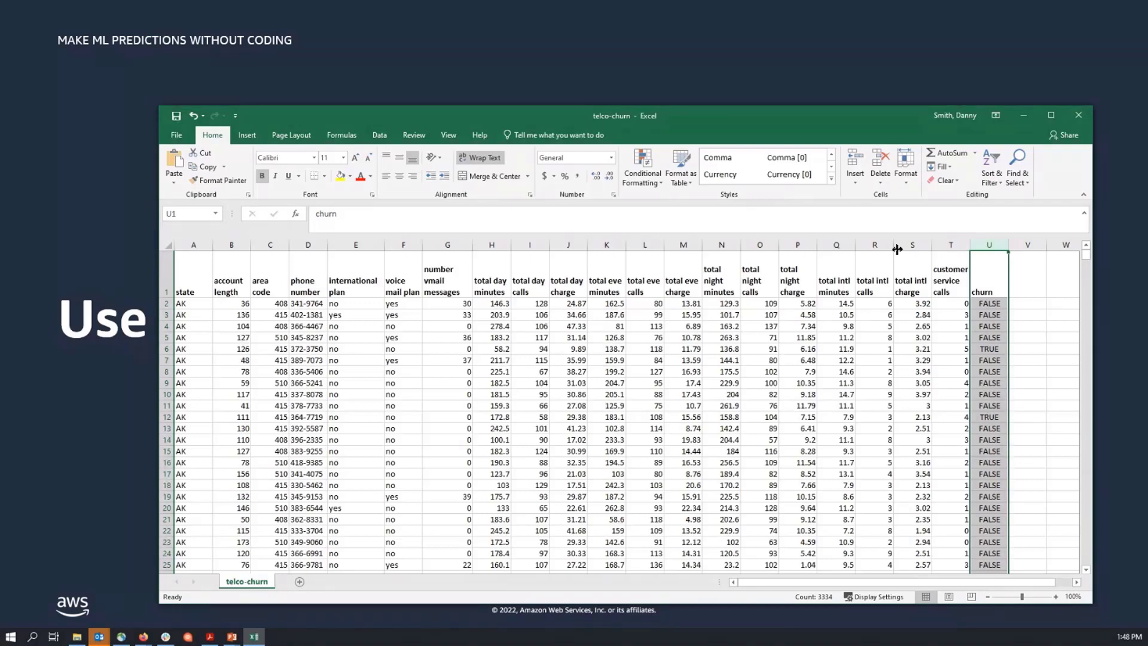
- Switch to SageMaker Canvas and preview the guided tutorial on importing datasets up to the data source selection
{"action": "key", "text": "alt+Tab"}
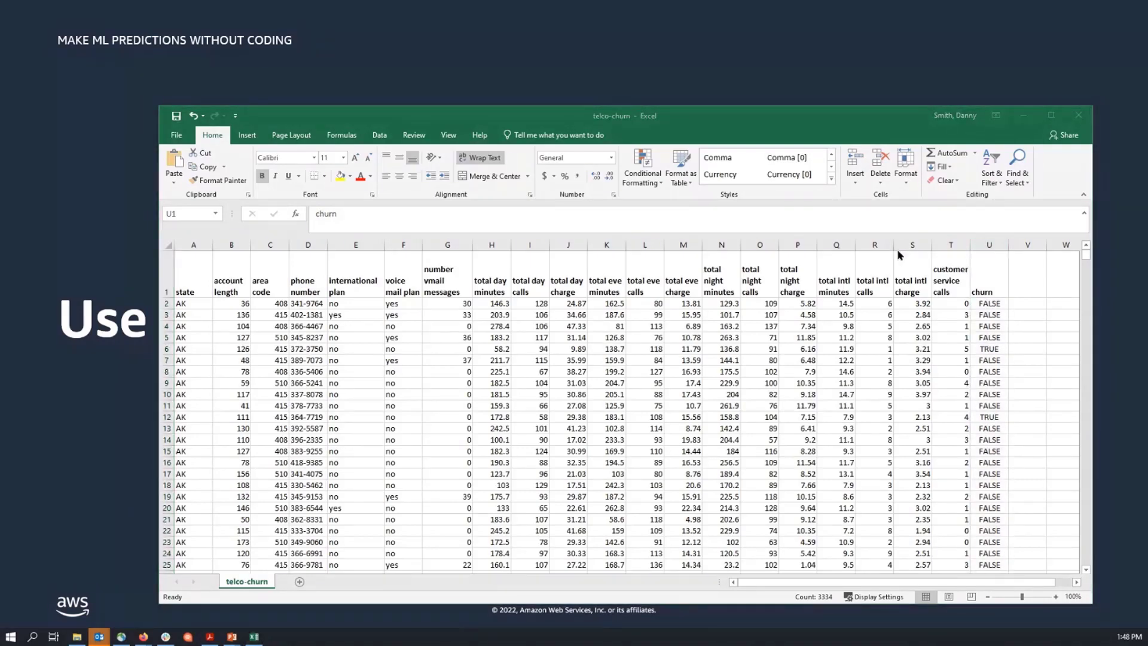
{"action": "key", "text": "alt+Tab"}
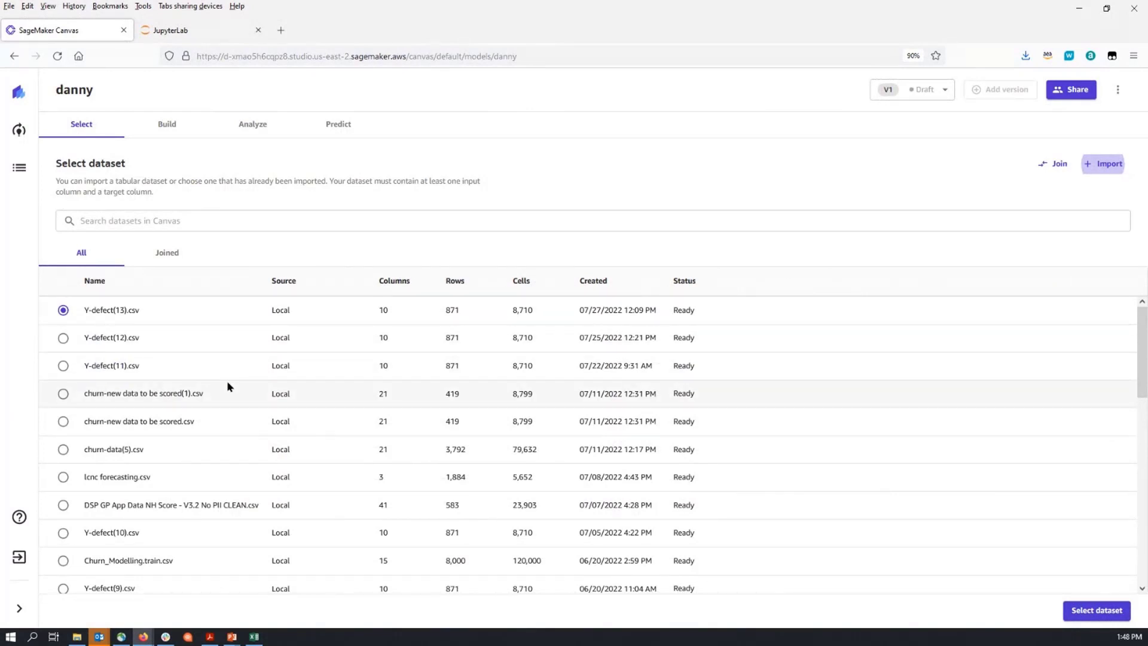
{"action": "left_click", "coordinate": [22, 519]}
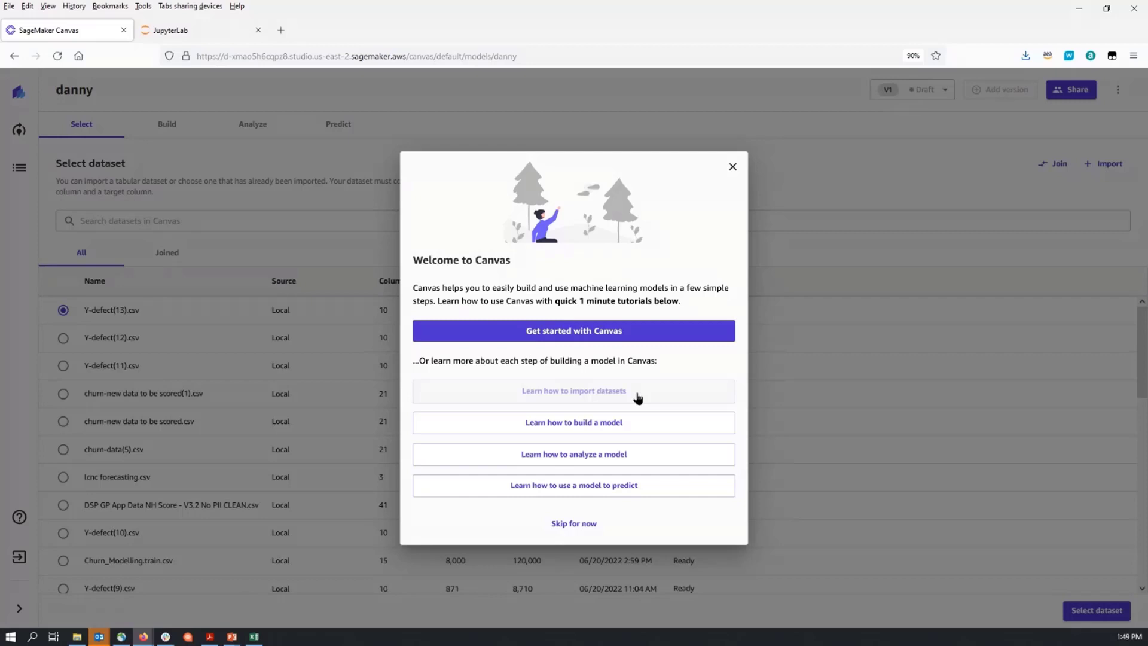
{"action": "left_click", "coordinate": [638, 398]}
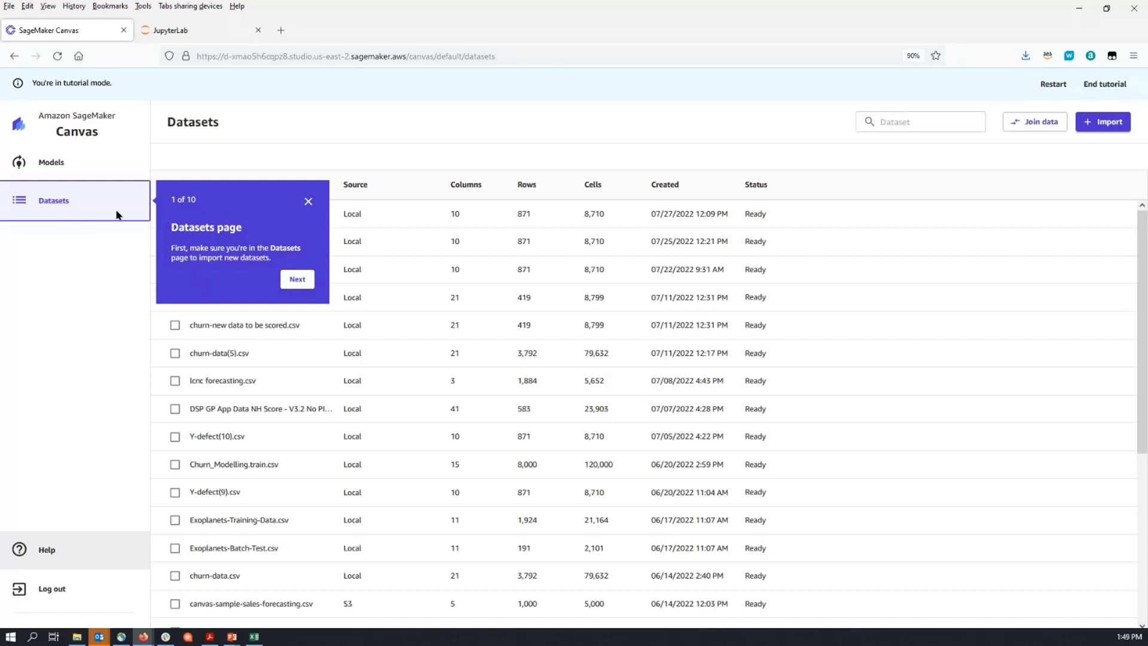
{"action": "left_click", "coordinate": [296, 279]}
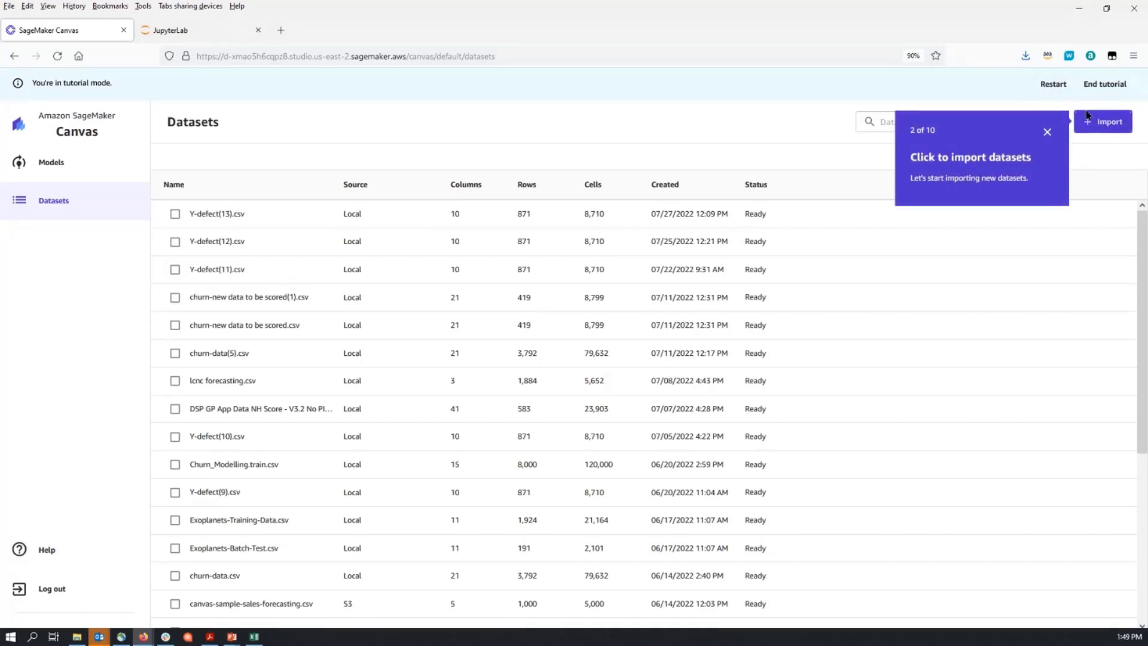
{"action": "left_click", "coordinate": [1097, 123]}
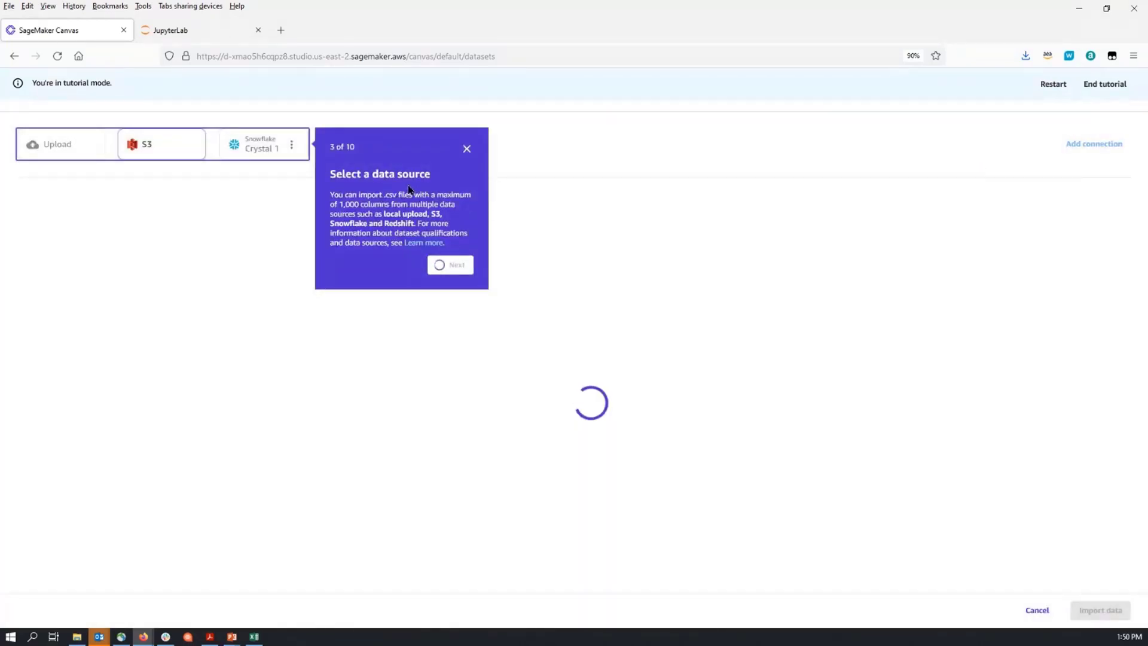
{"action": "left_click", "coordinate": [466, 149]}
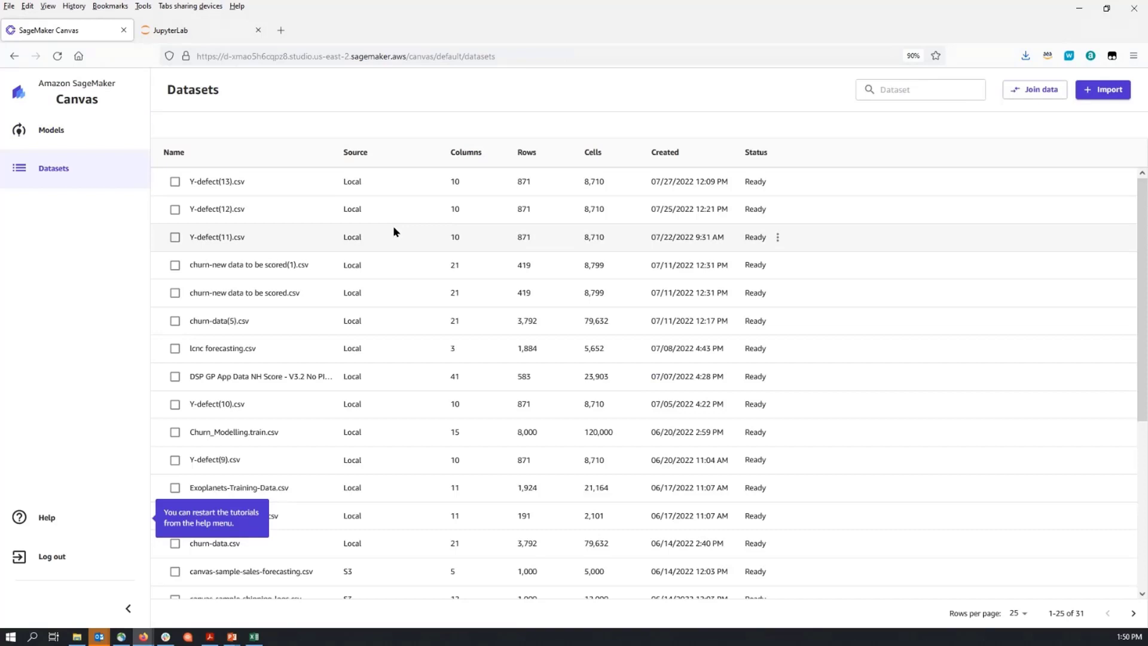
{"action": "left_click", "coordinate": [23, 522]}
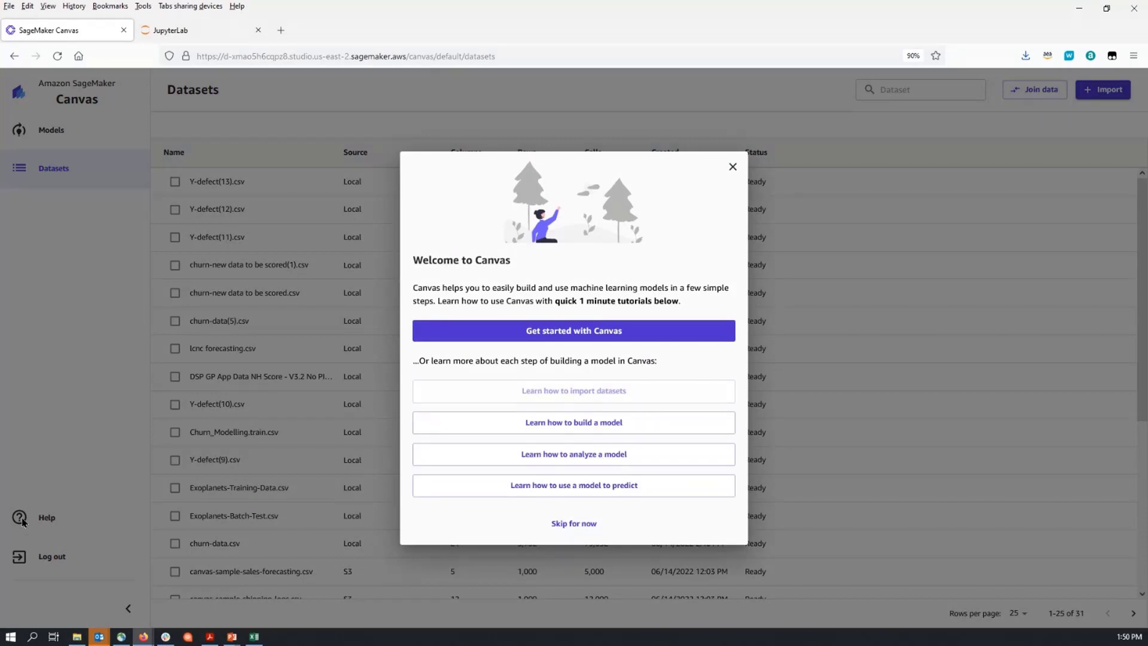
{"action": "left_click", "coordinate": [733, 170]}
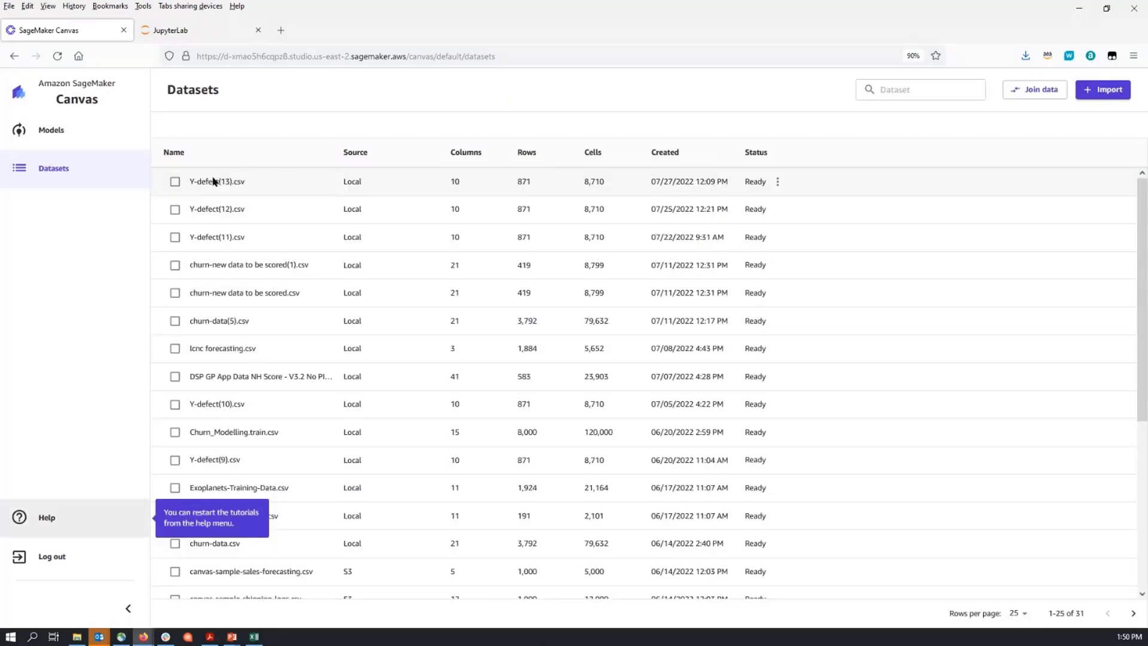
- Create a new model named with the presenter's first name followed by "new churn"
{"action": "left_click", "coordinate": [74, 147]}
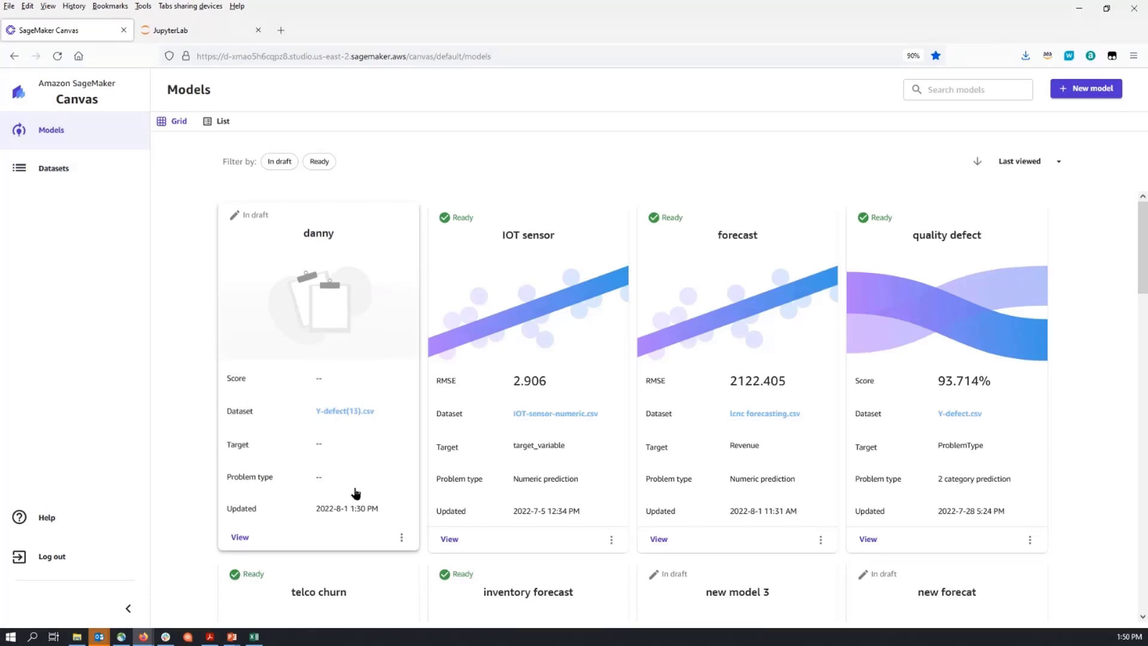
{"action": "left_click", "coordinate": [1087, 90]}
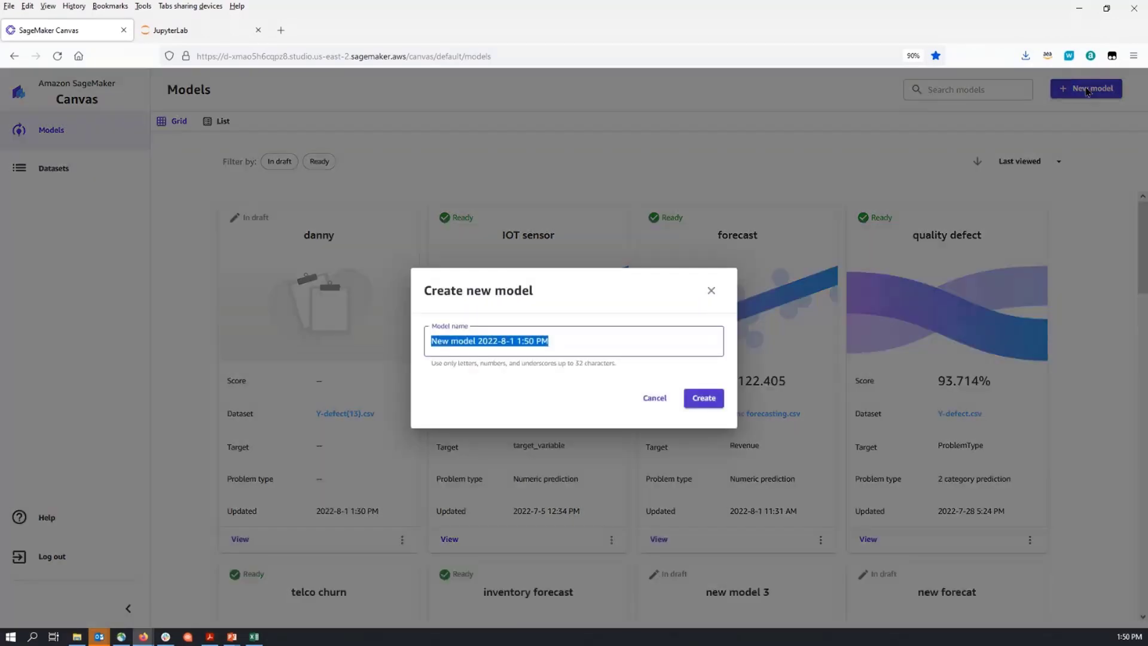
{"action": "type", "text": "danny"}
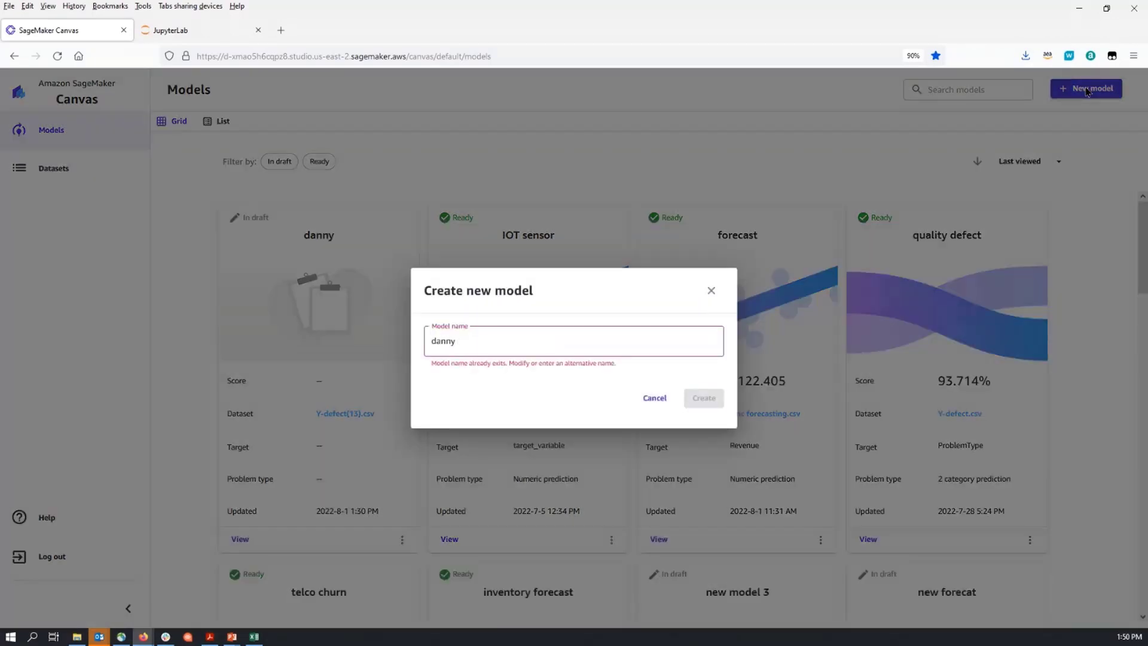
{"action": "type", "text": " new churn"}
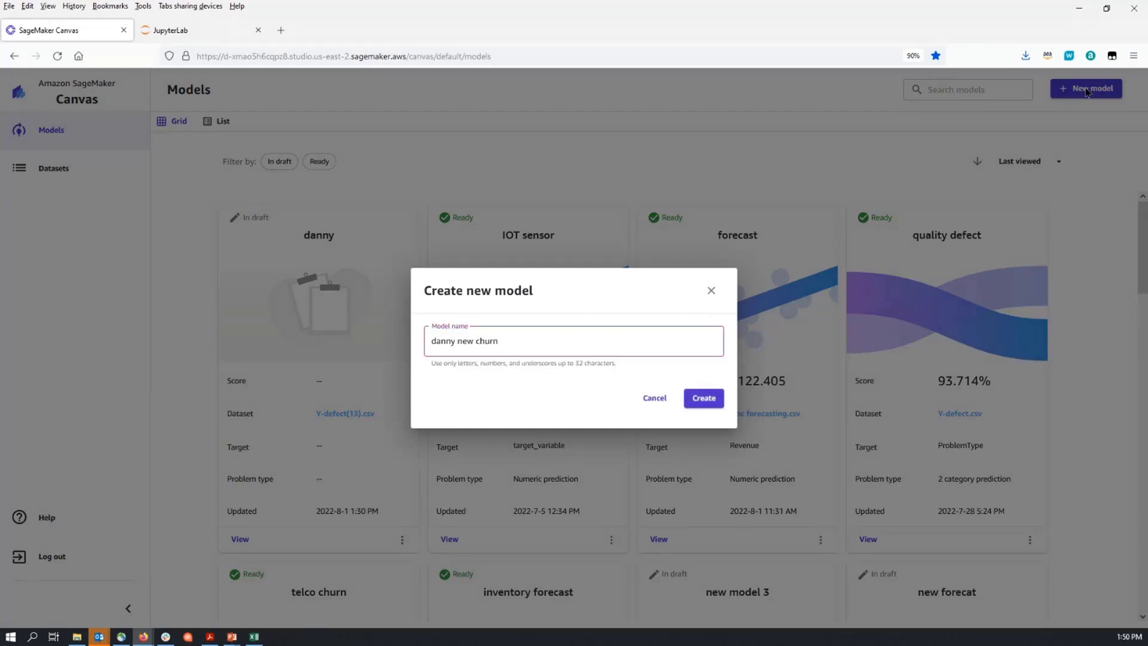
{"action": "left_click", "coordinate": [705, 398]}
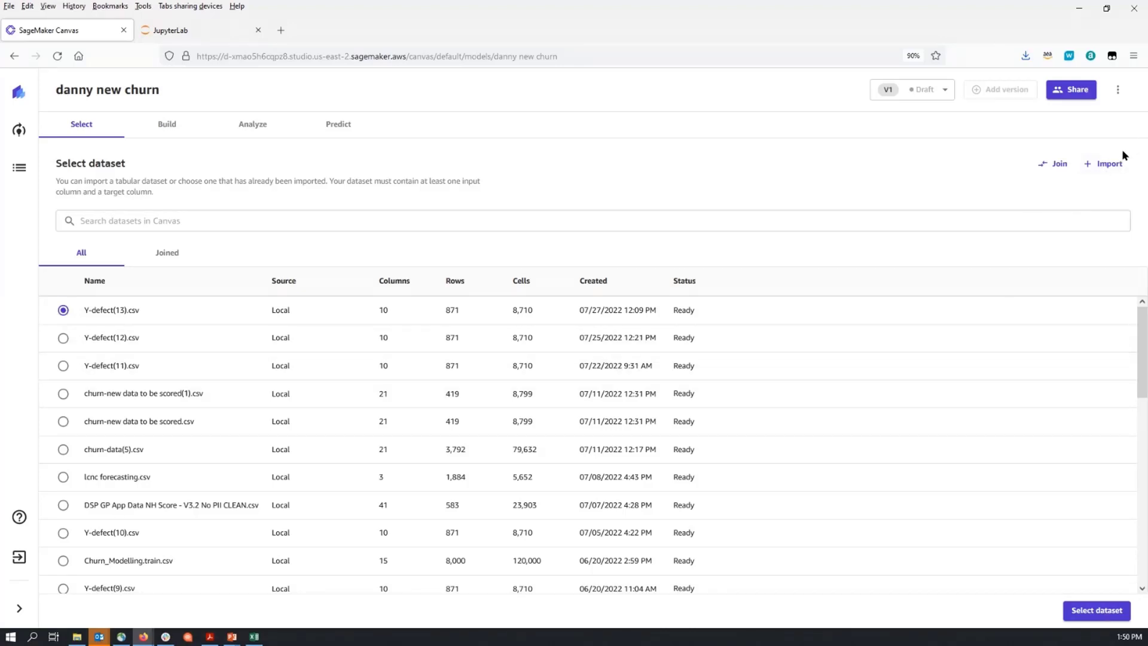
- Open the dataset import for the model and examine the connection types and the files in the canvas-datasets S3 bucket
{"action": "left_click", "coordinate": [1113, 164]}
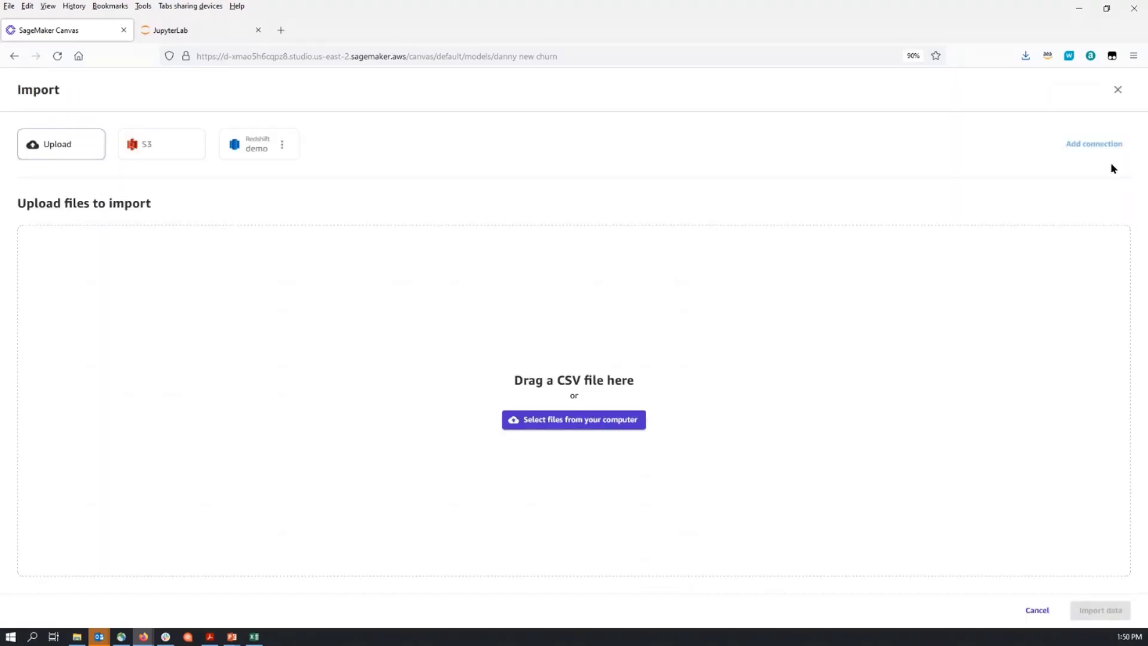
{"action": "left_click", "coordinate": [1095, 144]}
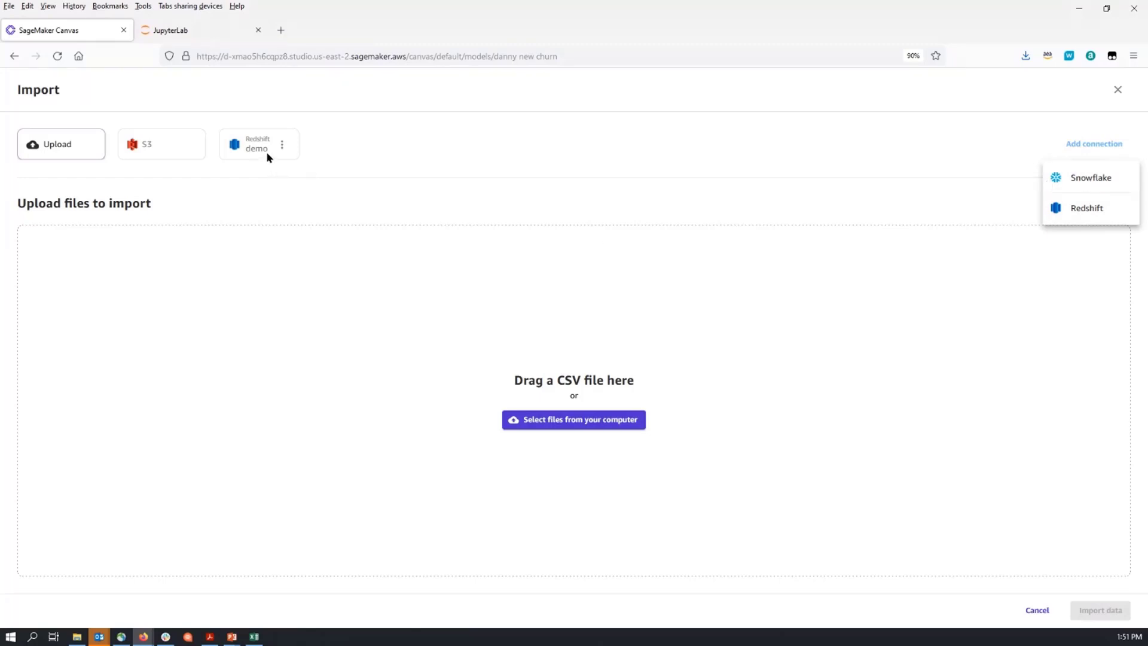
{"action": "left_click", "coordinate": [346, 148]}
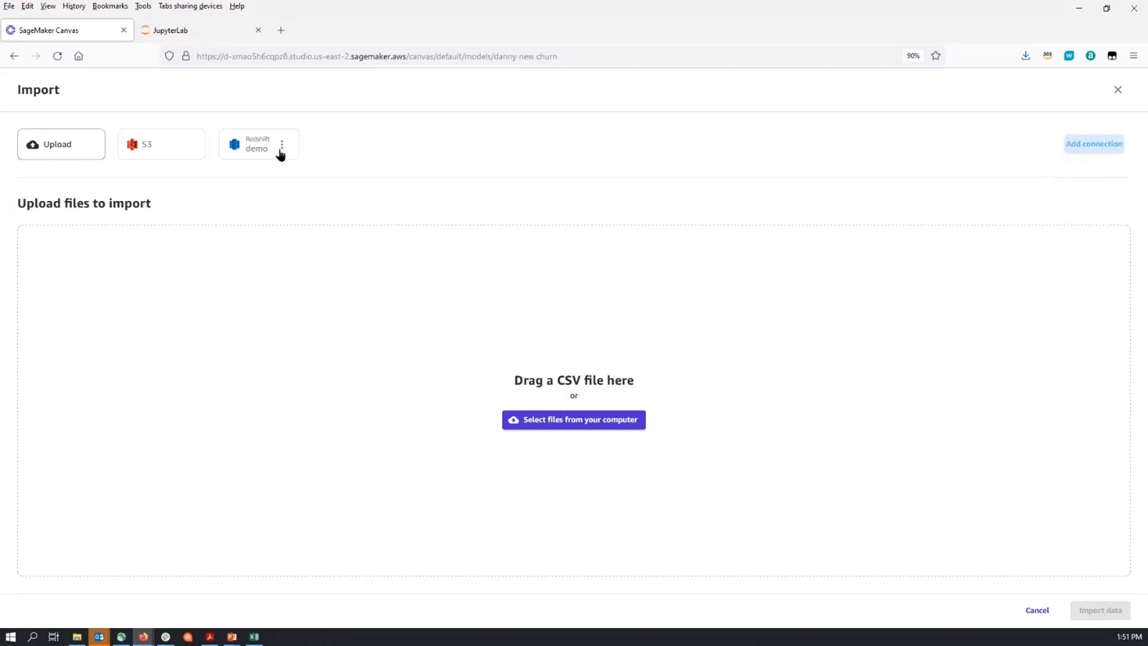
{"action": "left_click", "coordinate": [154, 147]}
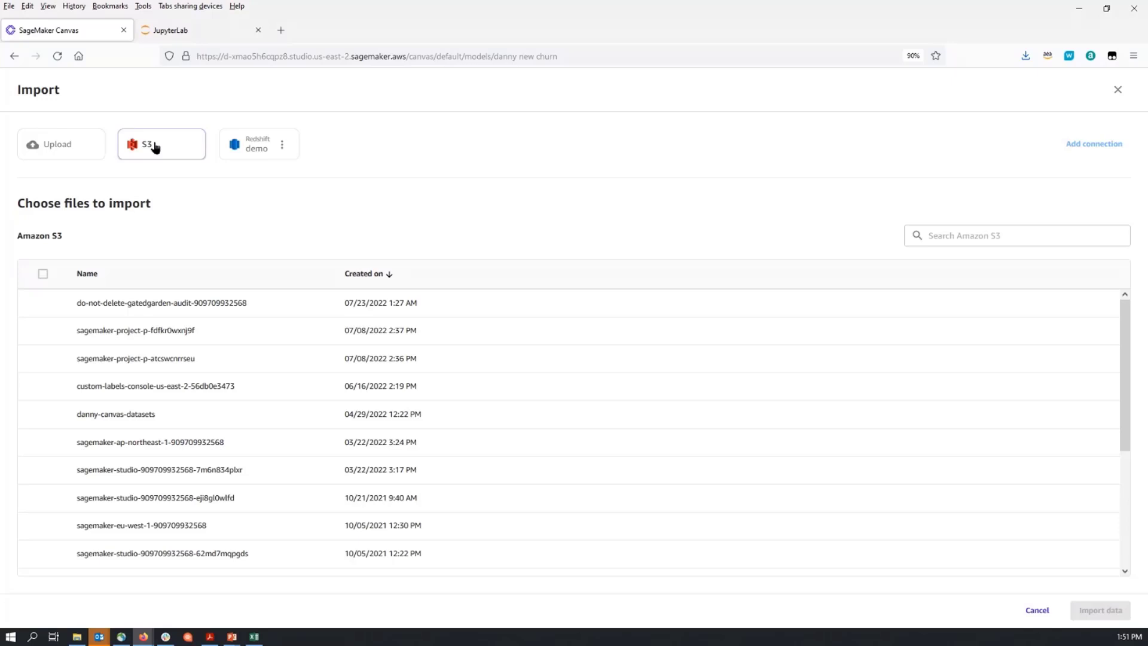
{"action": "left_click", "coordinate": [141, 413]}
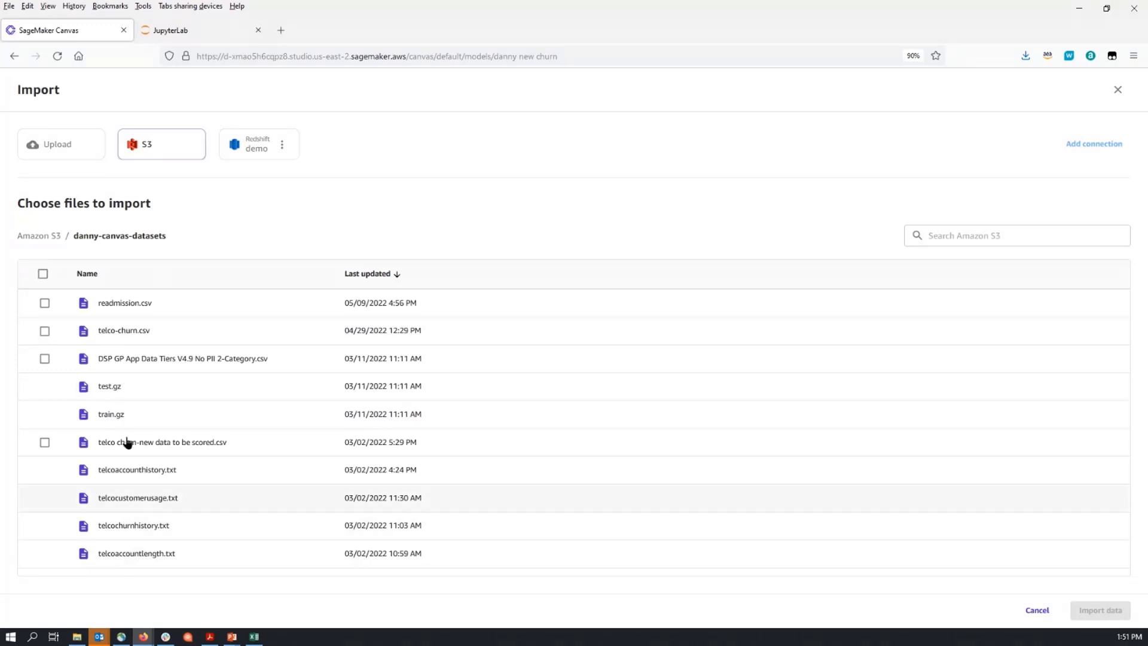
- Upload the local telco-churn CSV file, searching the Downloads folder for "telco" to find it
{"action": "left_click", "coordinate": [54, 152]}
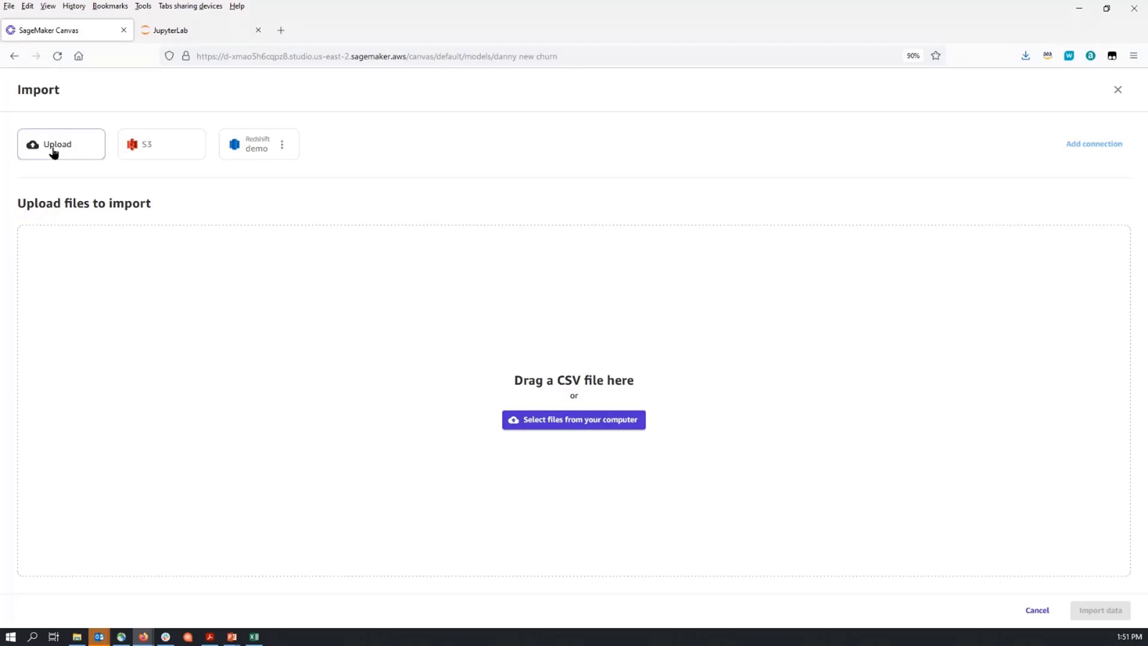
{"action": "left_click", "coordinate": [578, 425]}
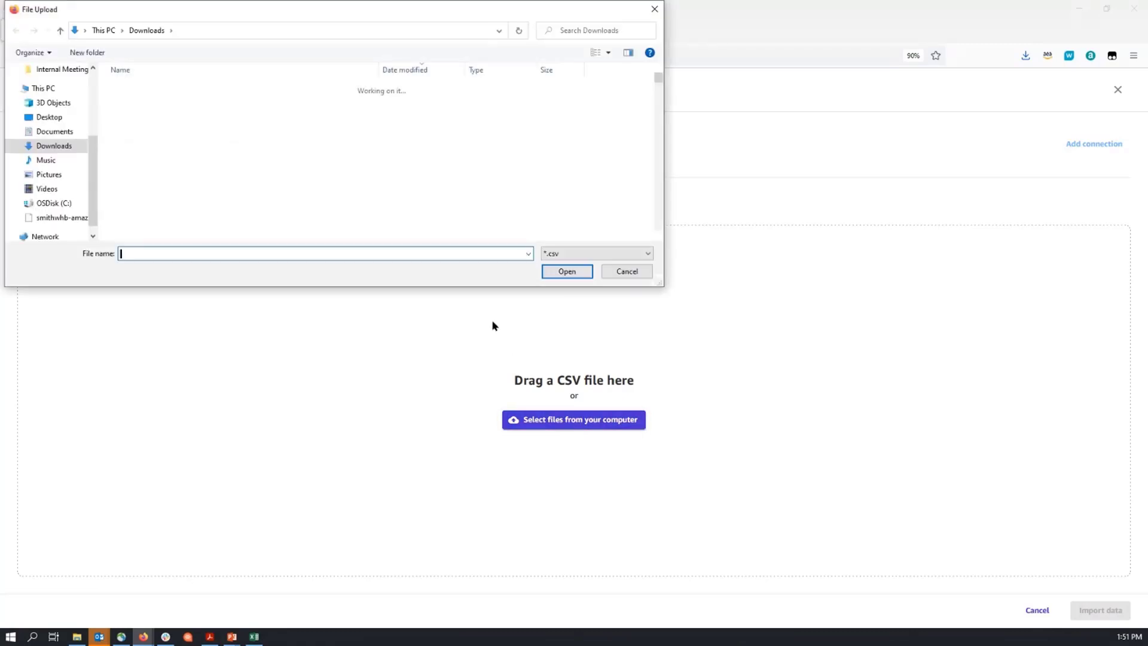
{"action": "left_click", "coordinate": [577, 34]}
{"action": "type", "text": "te"}
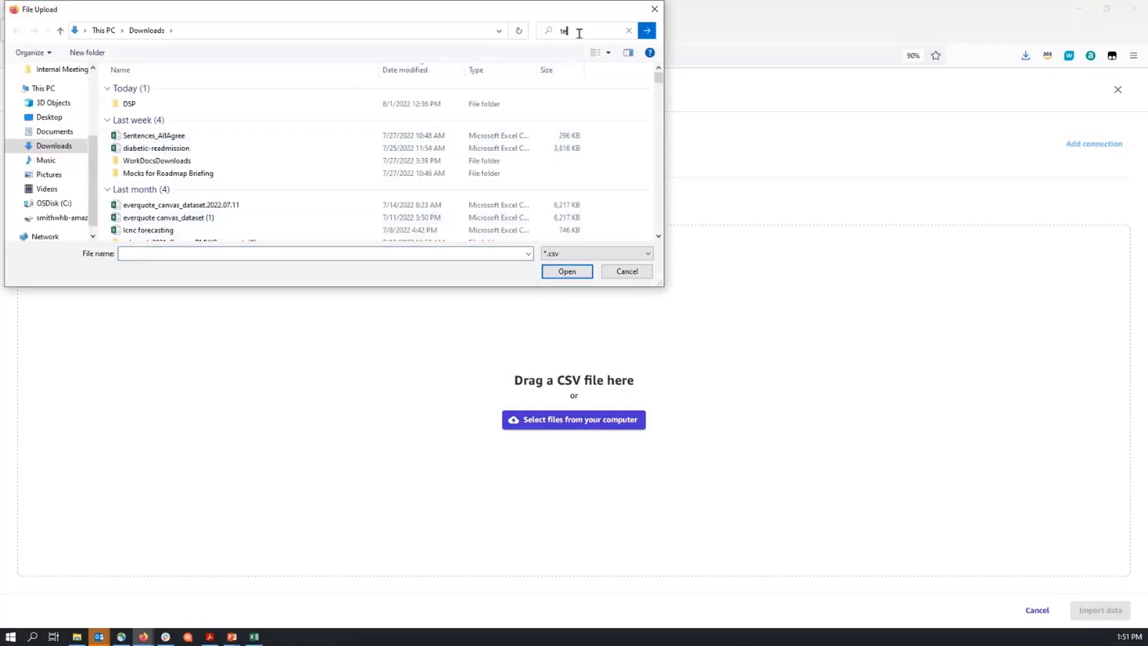
{"action": "type", "text": "lco"}
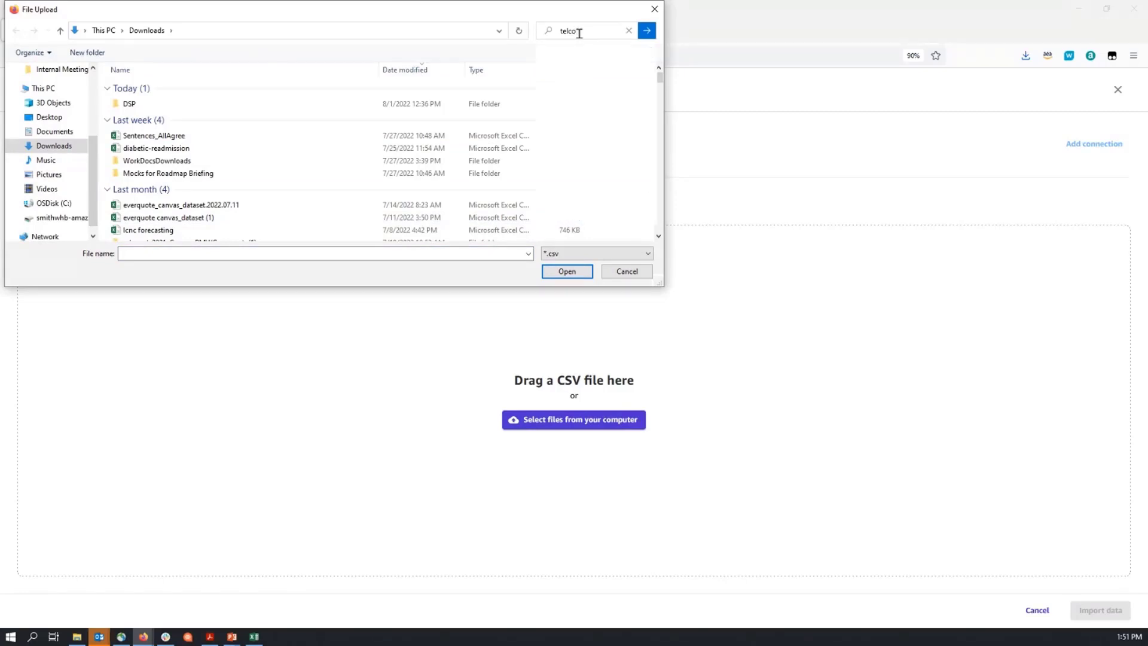
{"action": "key", "text": "Return"}
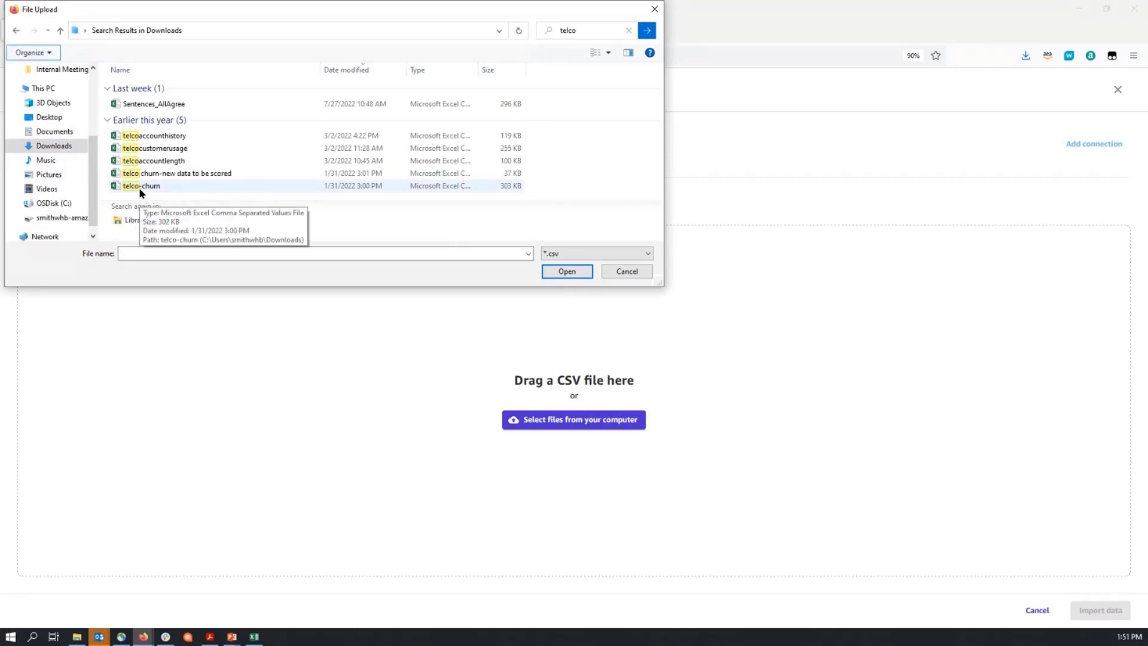
{"action": "left_click", "coordinate": [139, 187]}
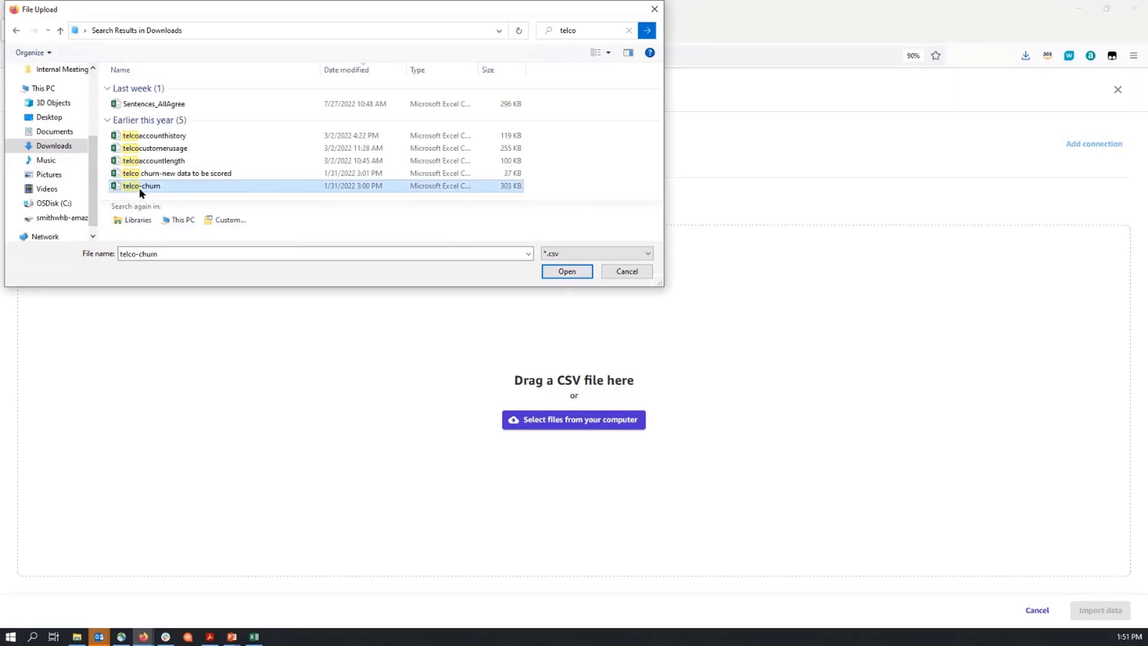
{"action": "left_click", "coordinate": [546, 274]}
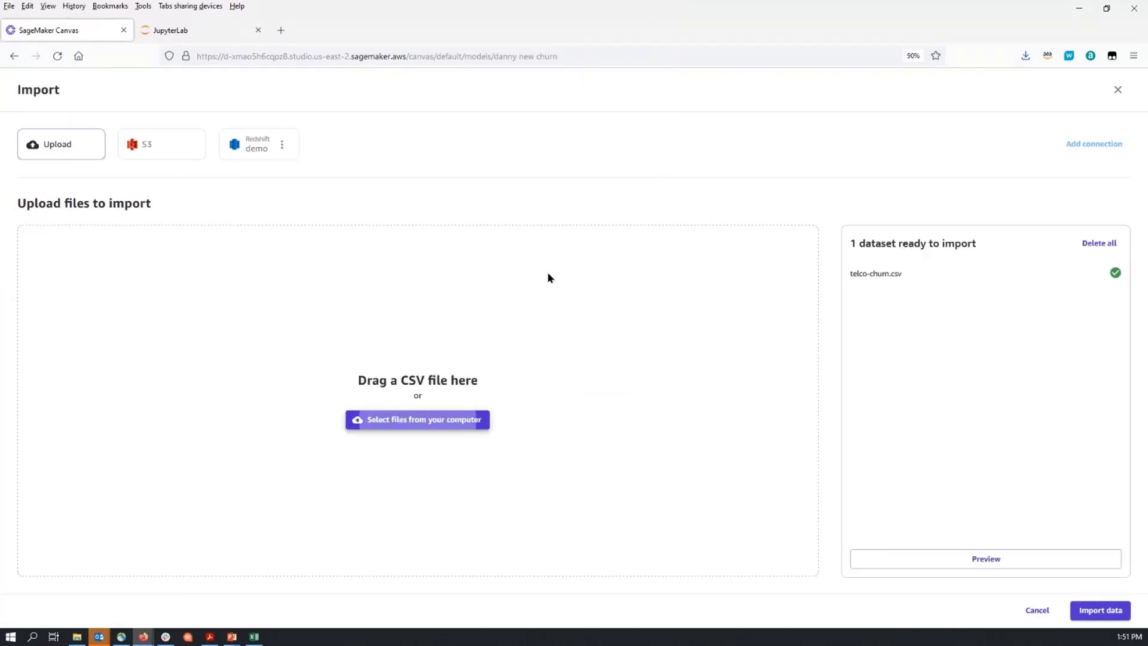
- Preview the telco-churn.csv columns through to churn and import the data
{"action": "left_click", "coordinate": [961, 558]}
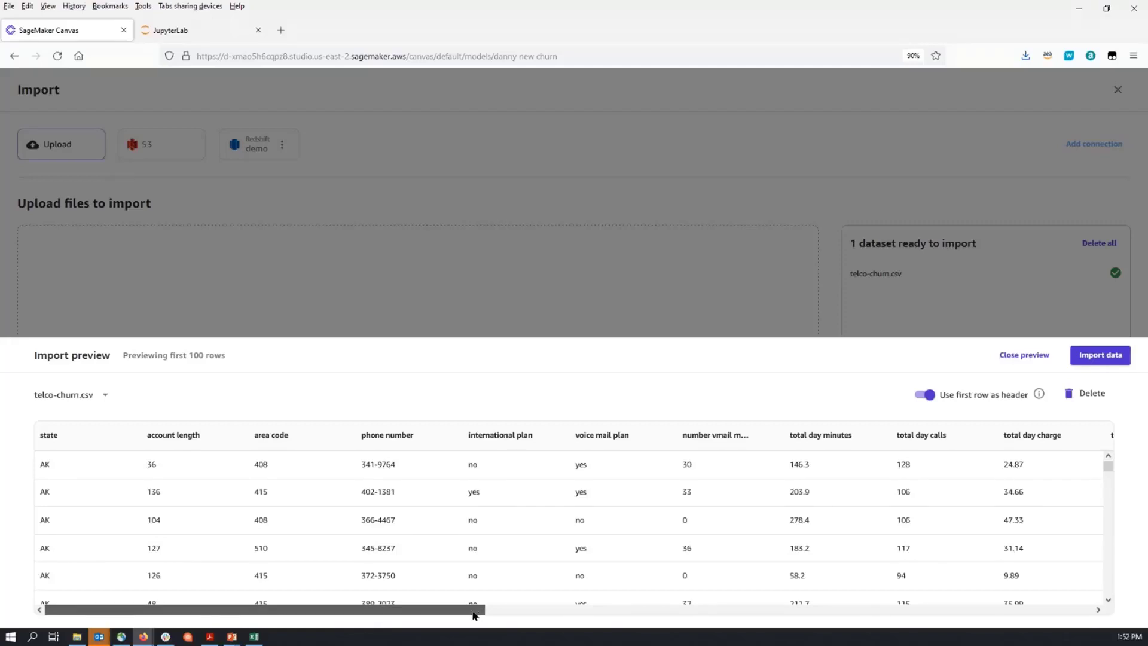
{"action": "left_click_drag", "start_coordinate": [473, 611], "coordinate": [1113, 592]}
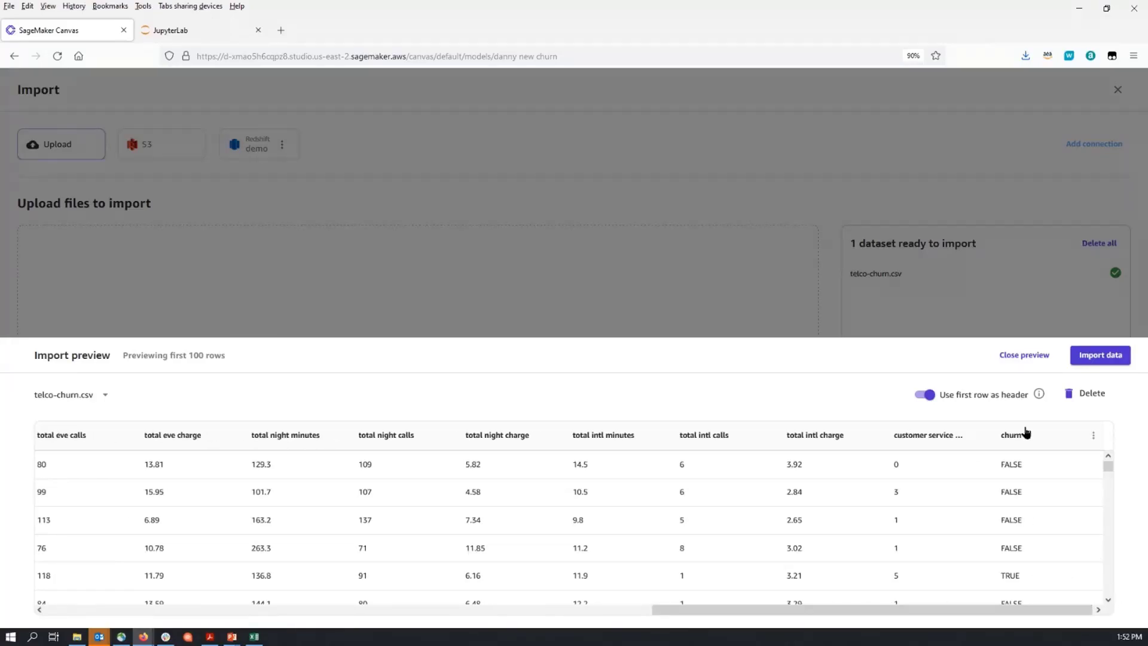
{"action": "left_click", "coordinate": [1119, 357]}
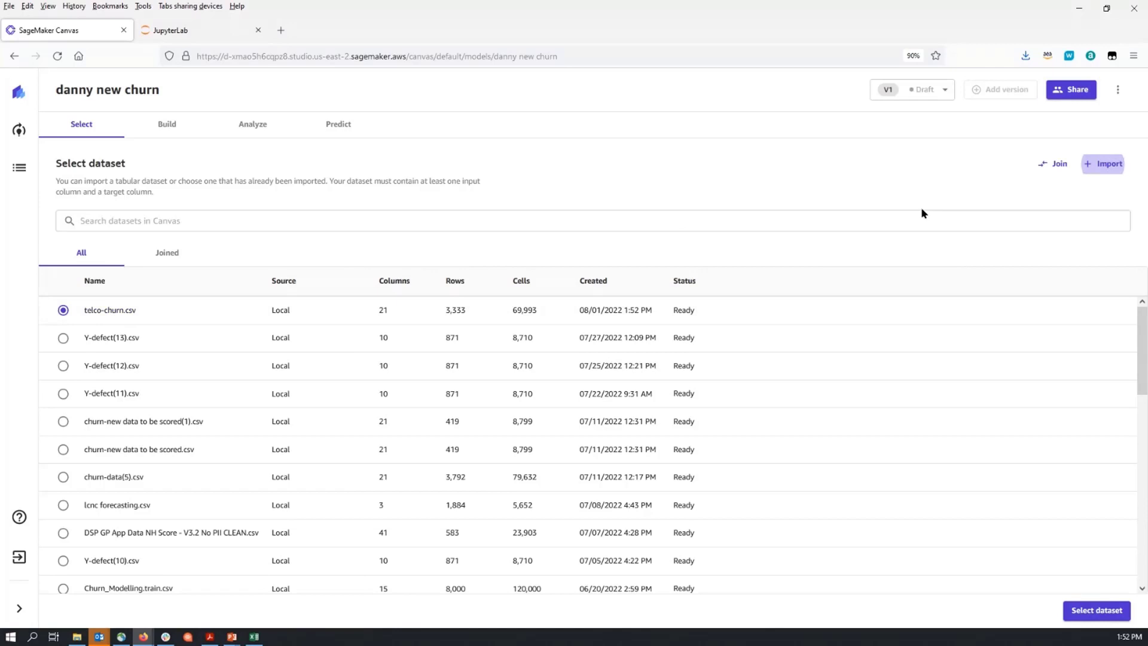
- Start another import from the Redshift demo connection and preview the telcochurnhistory table in the public schema
{"action": "left_click", "coordinate": [1104, 165]}
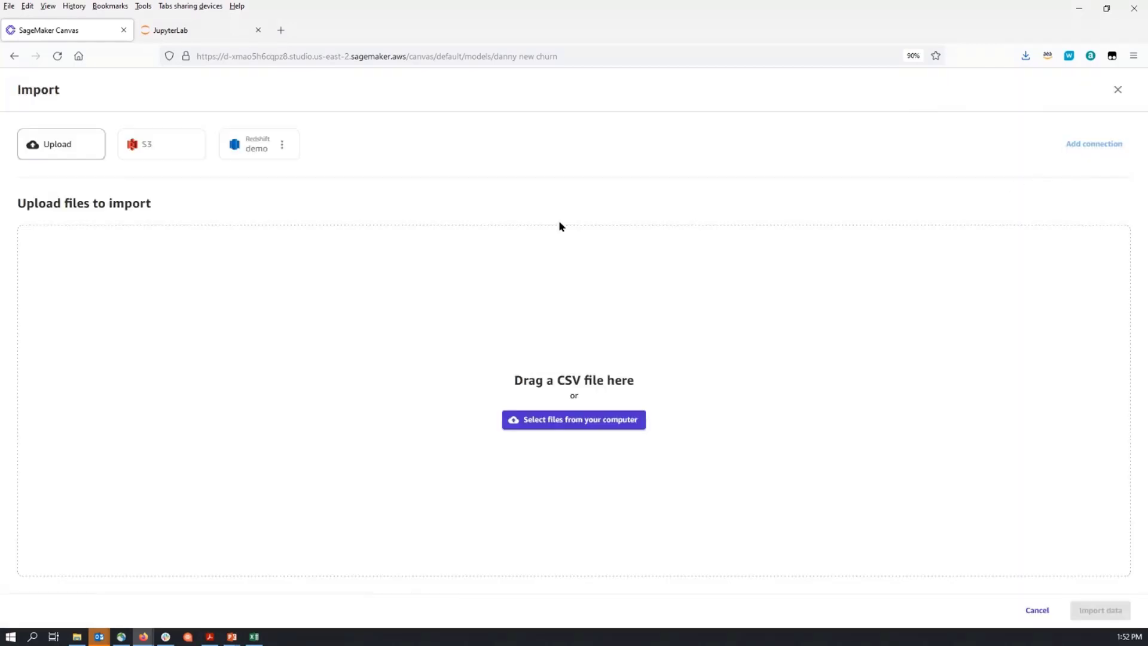
{"action": "left_click", "coordinate": [260, 148]}
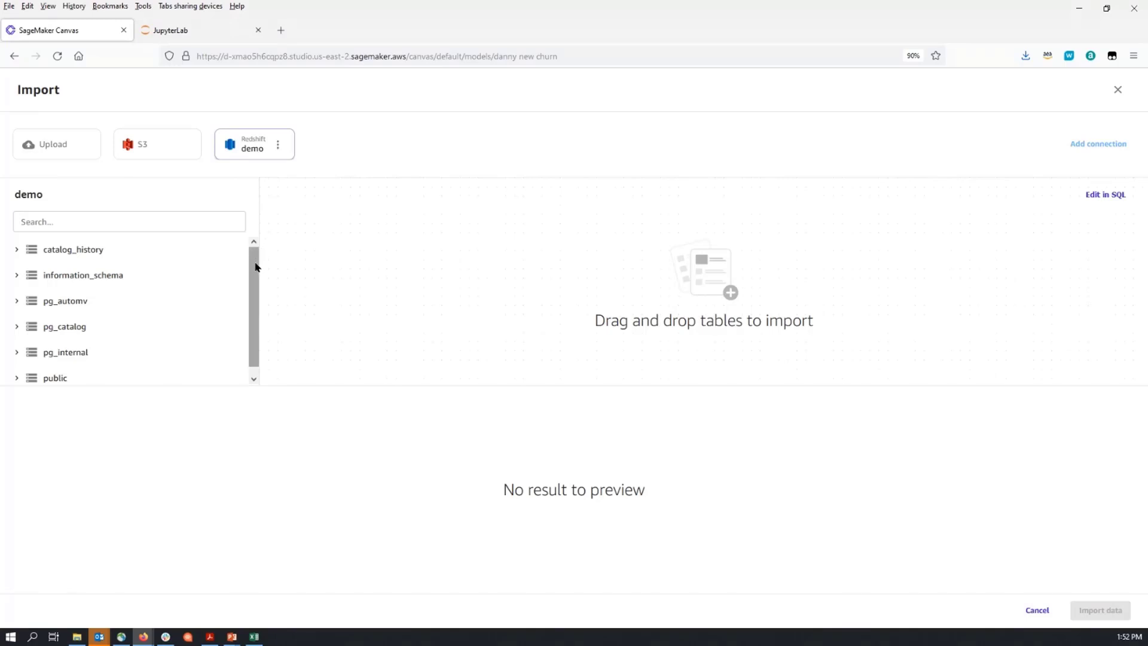
{"action": "left_click_drag", "start_coordinate": [255, 267], "coordinate": [264, 317]}
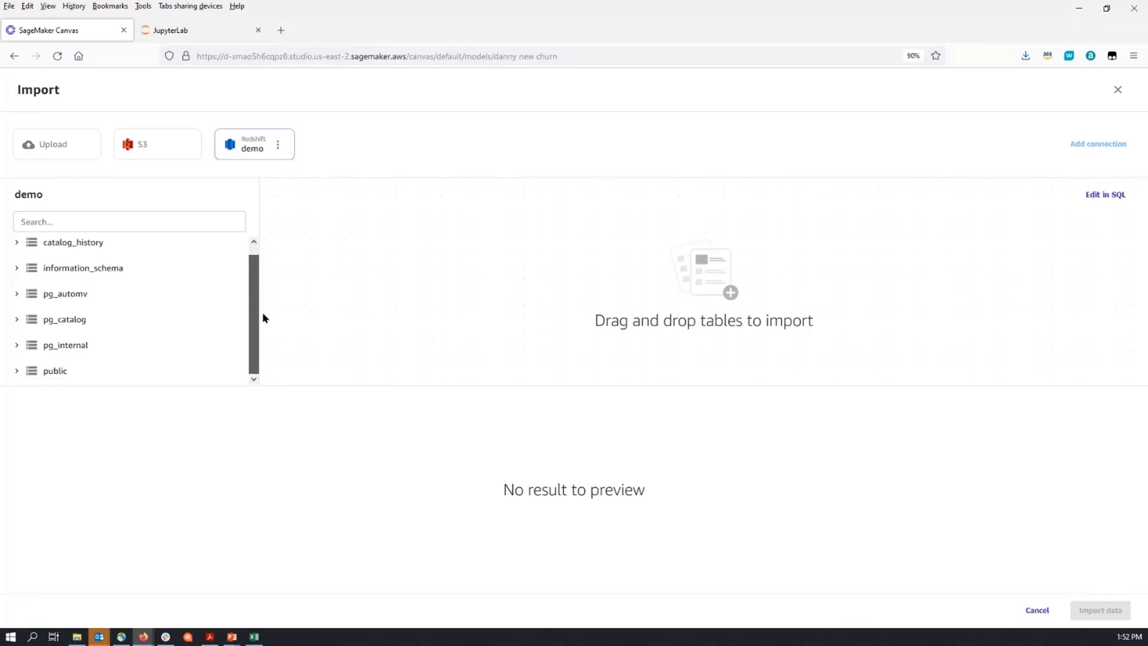
{"action": "left_click", "coordinate": [18, 375]}
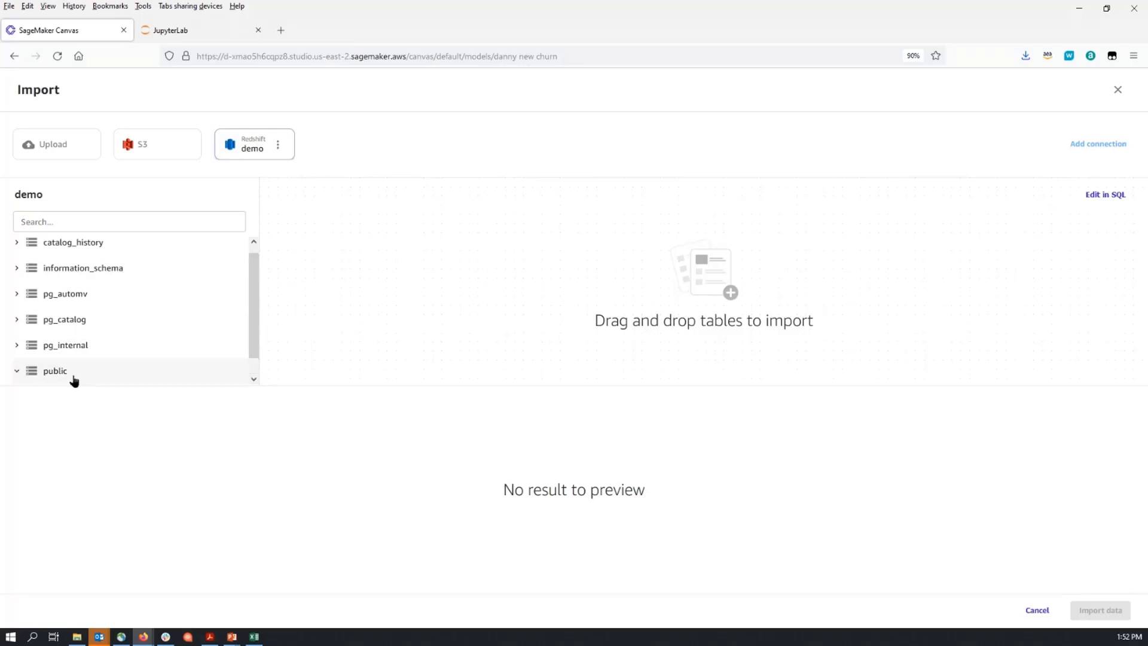
{"action": "scroll", "coordinate": [255, 374], "scroll_direction": "down", "scroll_amount": 2}
{"action": "scroll", "coordinate": [254, 373], "scroll_direction": "down", "scroll_amount": 2}
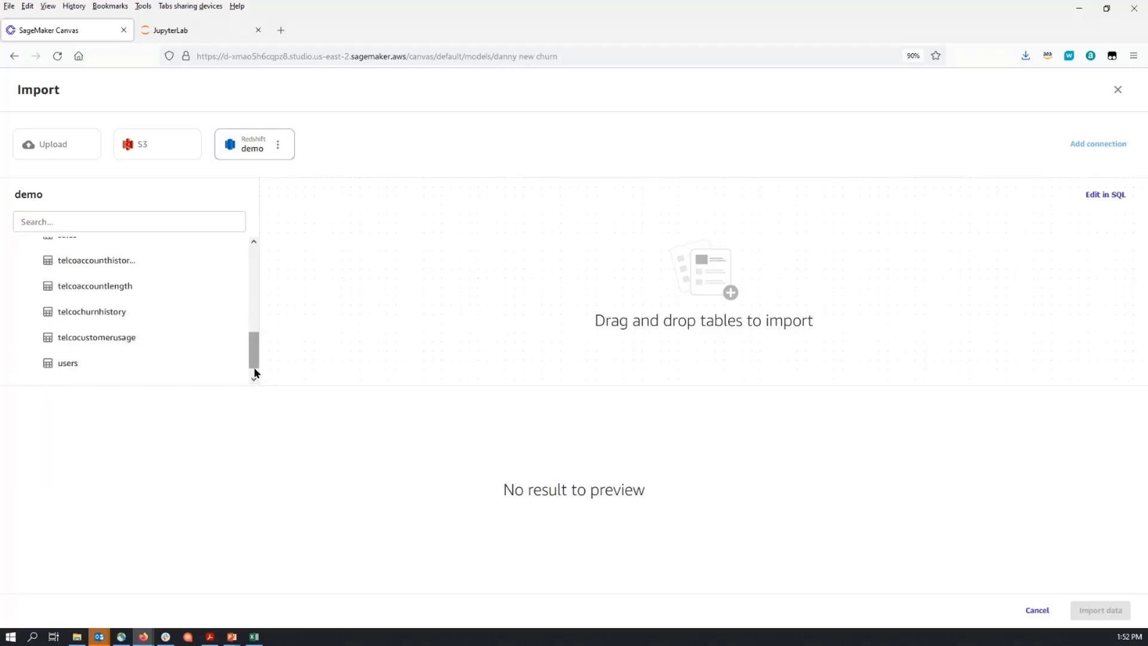
{"action": "mouse_move", "coordinate": [161, 366]}
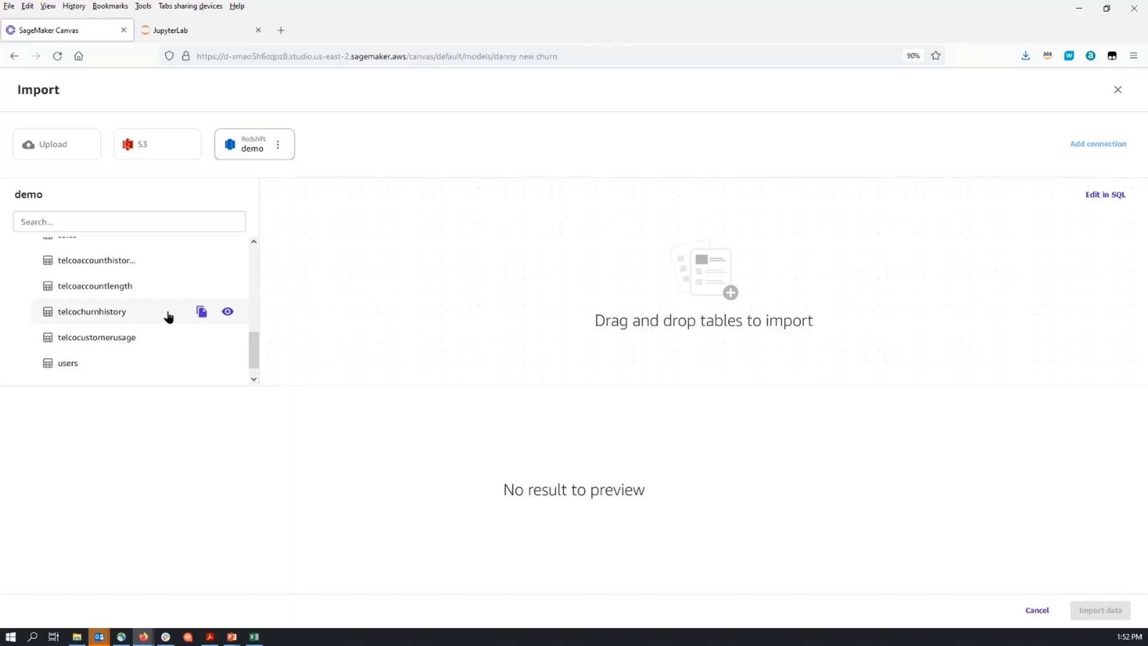
{"action": "left_click", "coordinate": [234, 314]}
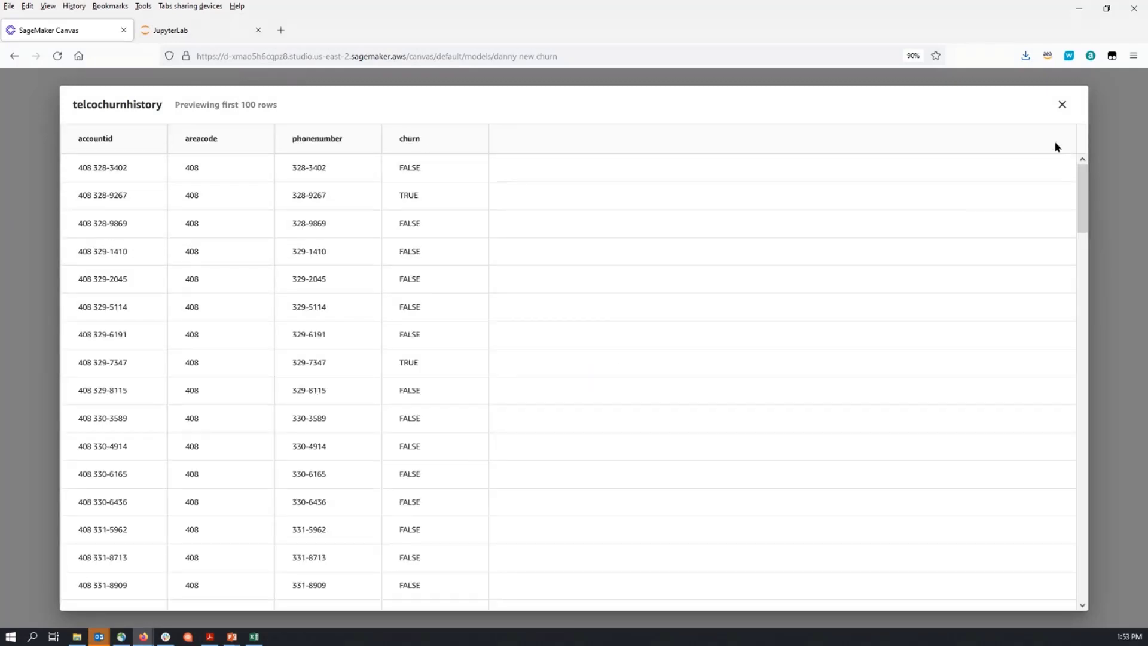
{"action": "left_click", "coordinate": [1062, 106]}
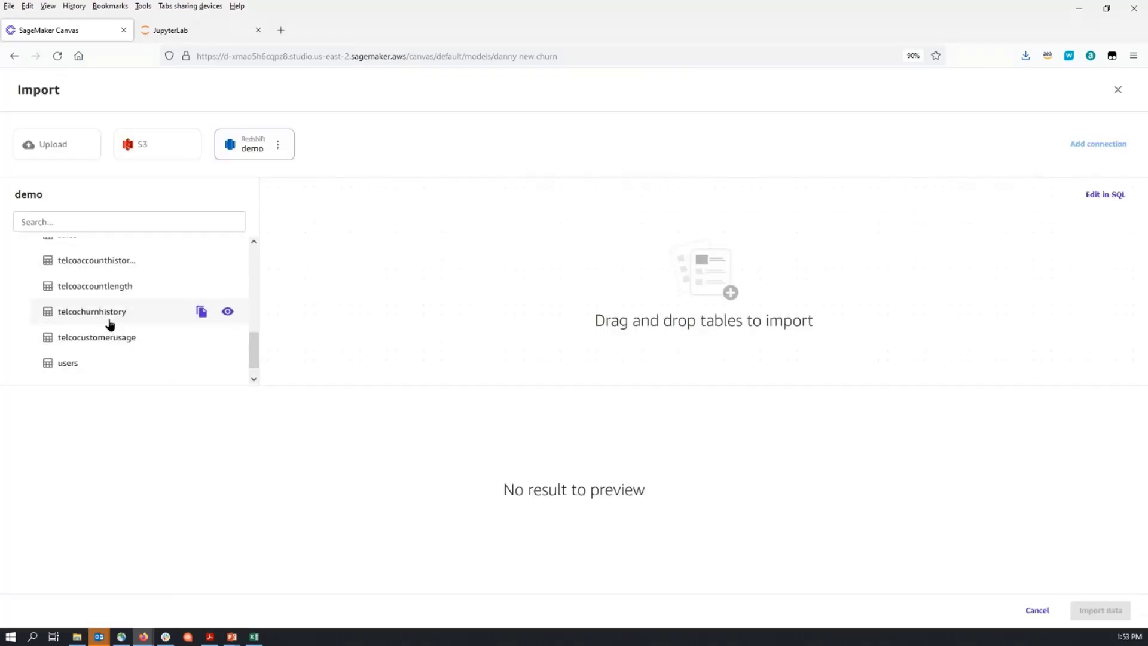
- Place the telcochurnhistory table on the import canvas, then preview telcocustomerusage and add it as a joined table
{"action": "left_click_drag", "start_coordinate": [110, 317], "coordinate": [386, 310]}
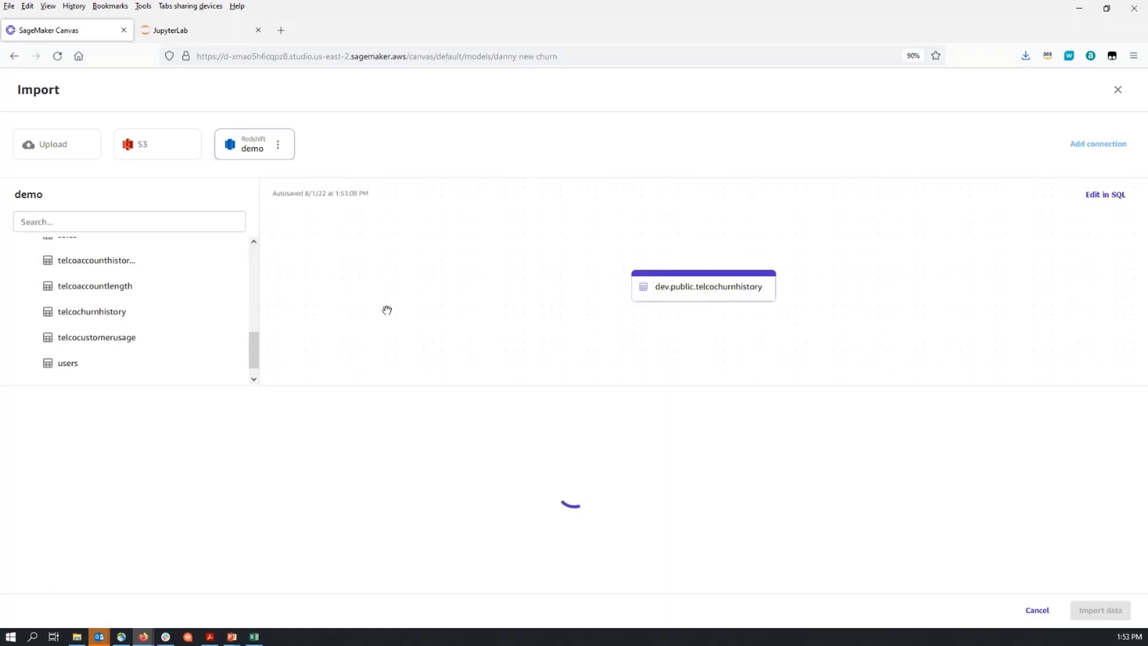
{"action": "mouse_move", "coordinate": [159, 339]}
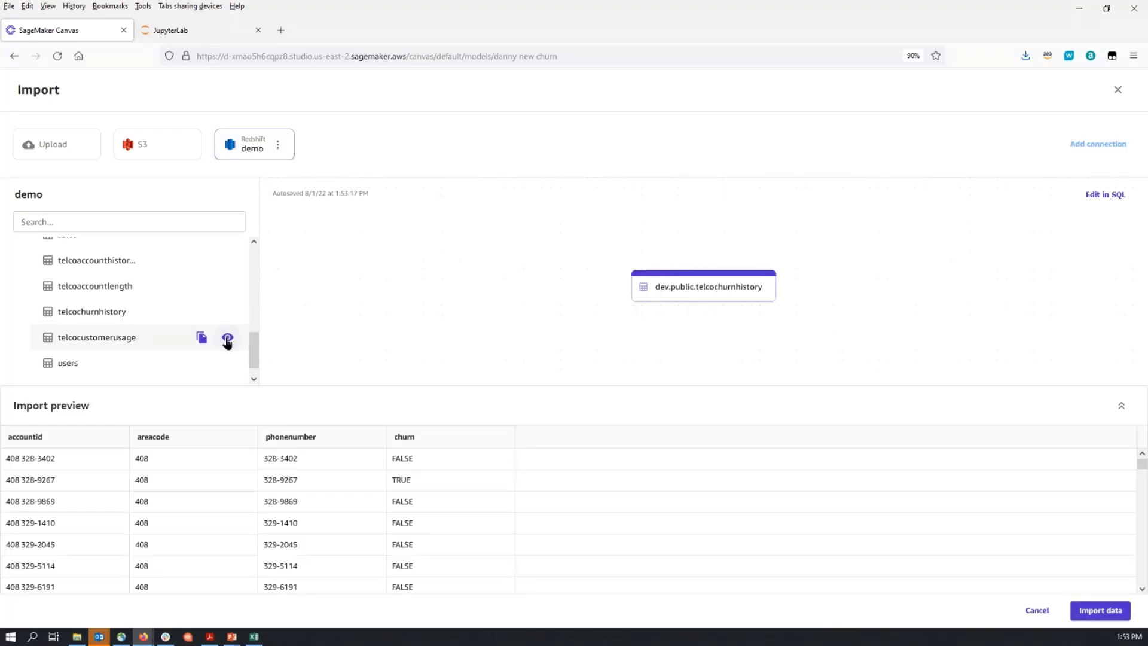
{"action": "left_click", "coordinate": [227, 338]}
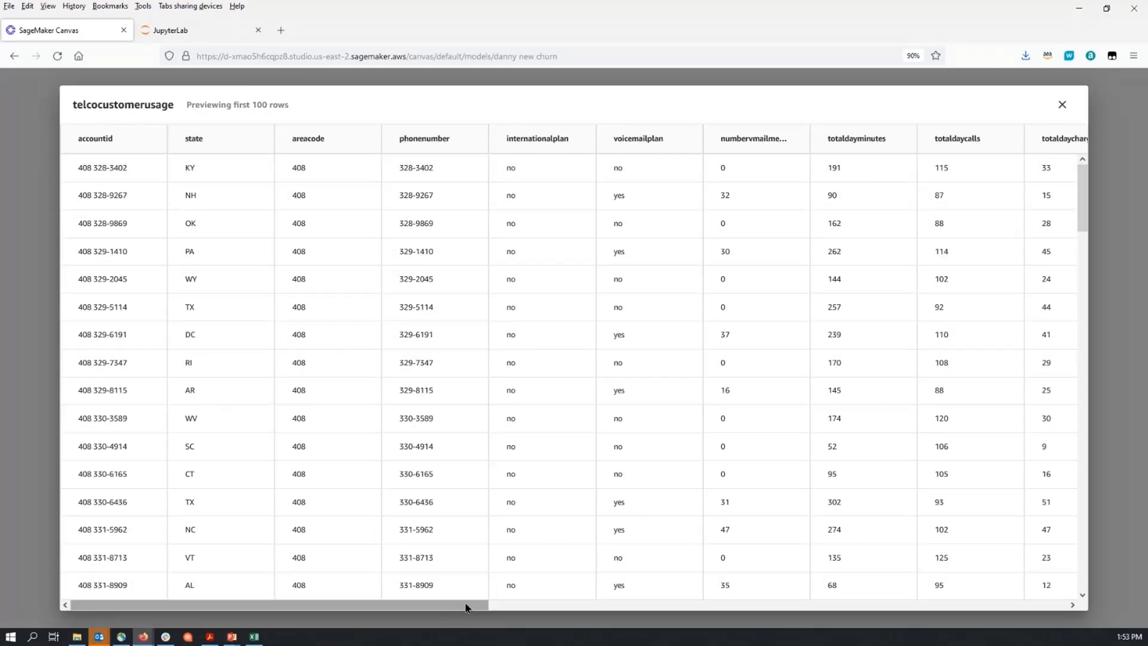
{"action": "left_click_drag", "start_coordinate": [466, 608], "coordinate": [1054, 577]}
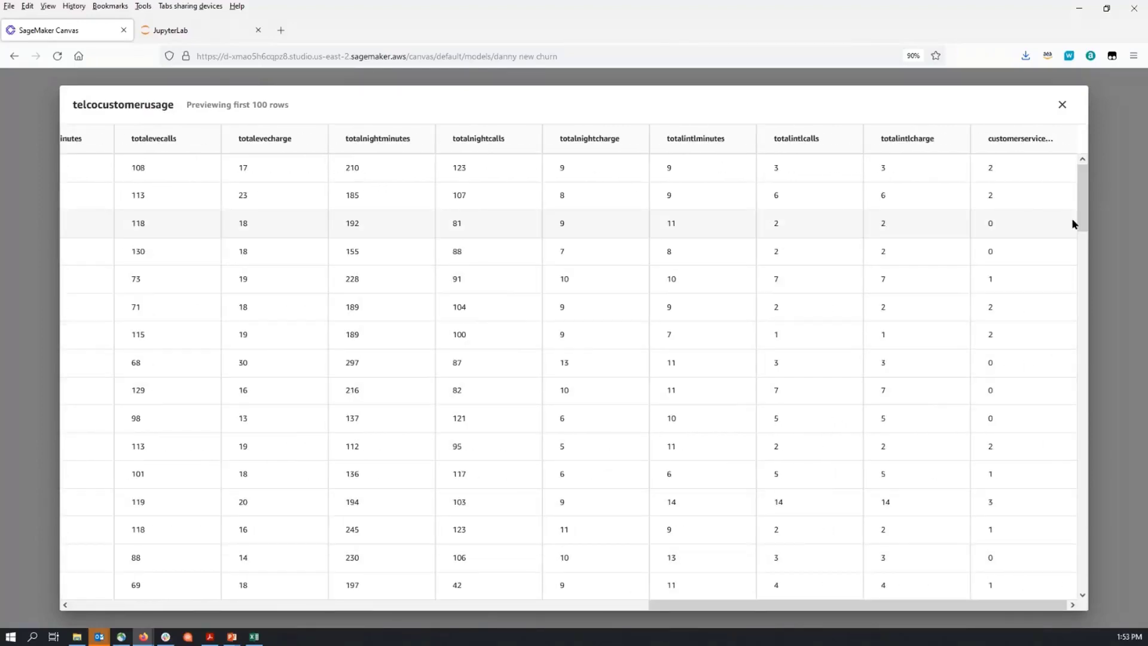
{"action": "left_click", "coordinate": [1044, 122]}
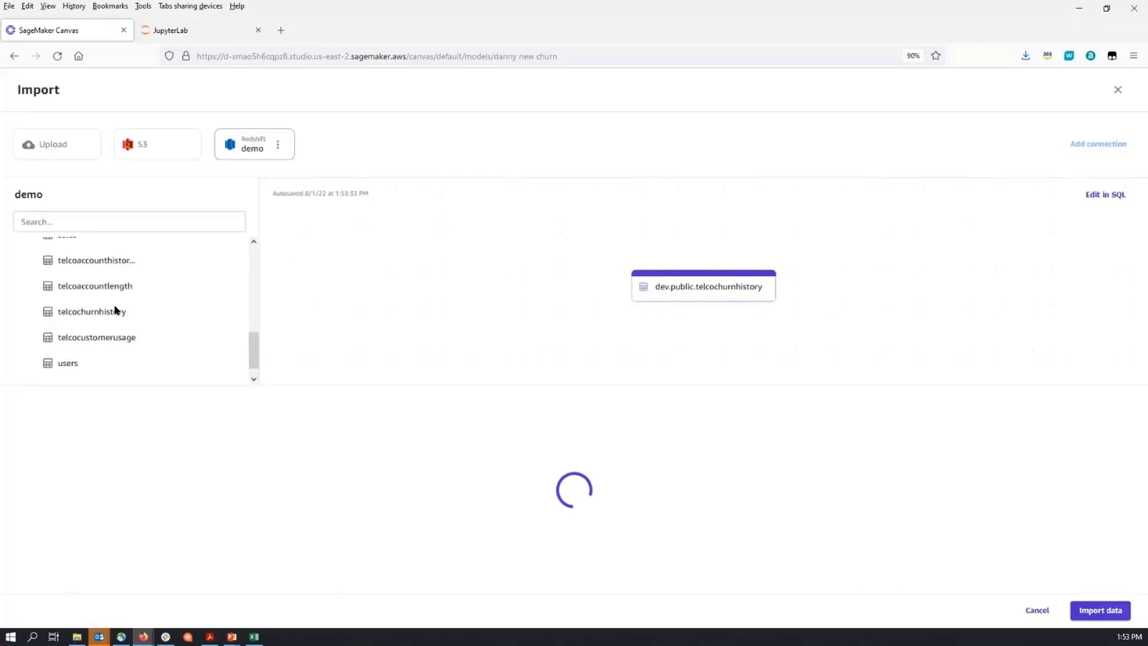
{"action": "left_click_drag", "start_coordinate": [108, 335], "coordinate": [435, 315]}
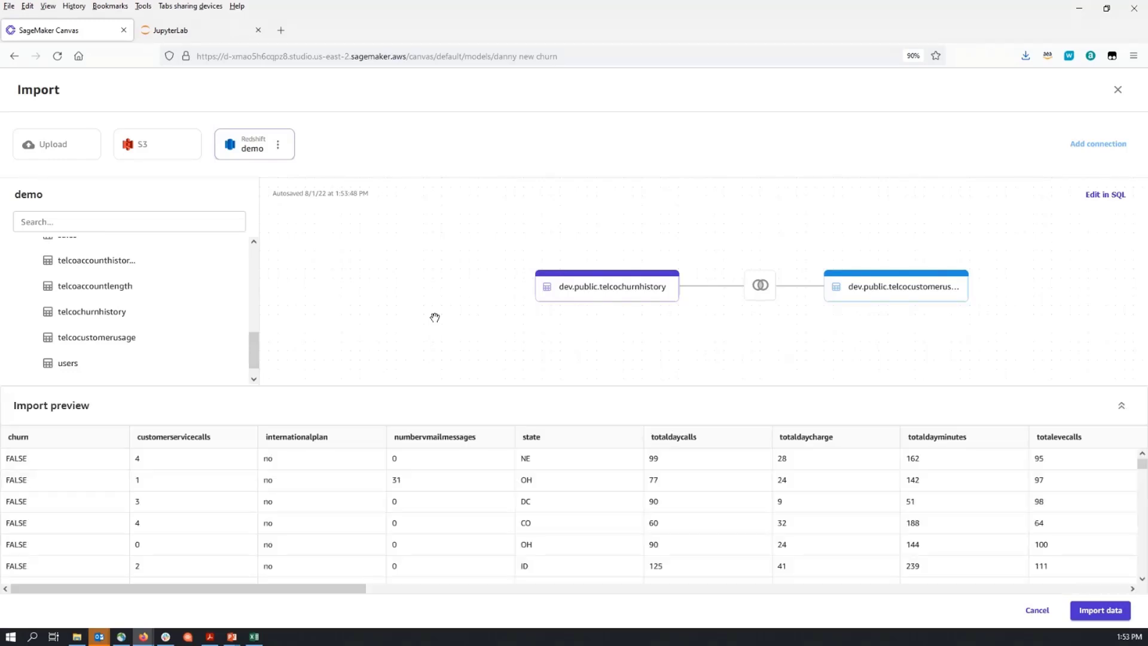
- Remove the phonenumber and areacode keys from the inner join, keeping only accountid, and save it
{"action": "left_click", "coordinate": [761, 297]}
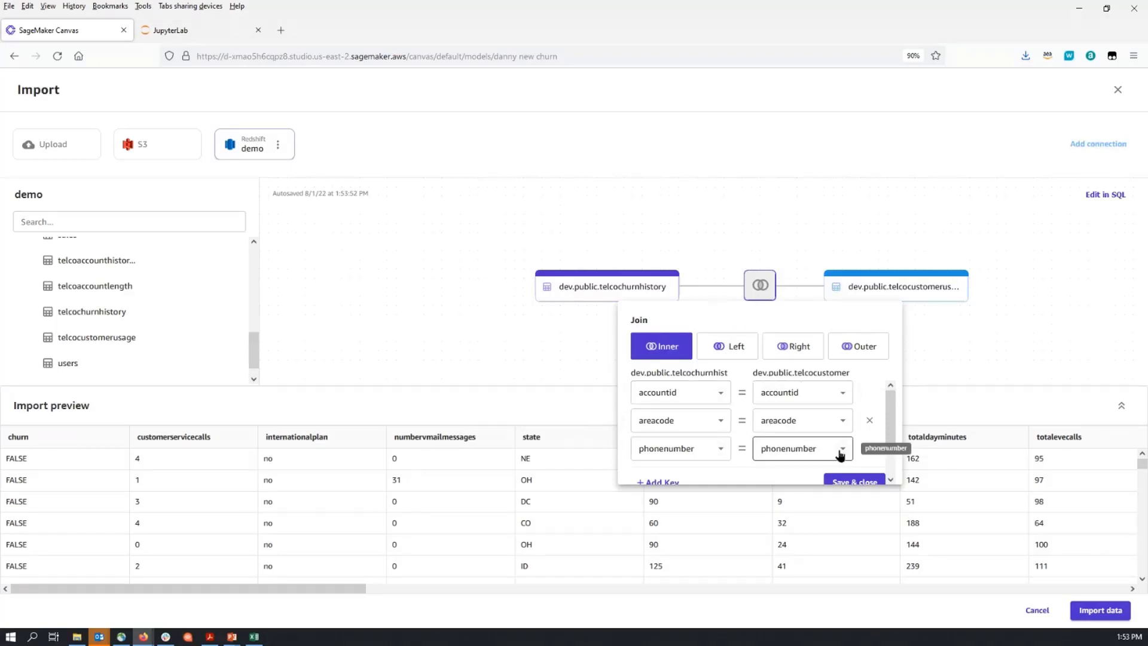
{"action": "left_click", "coordinate": [870, 447]}
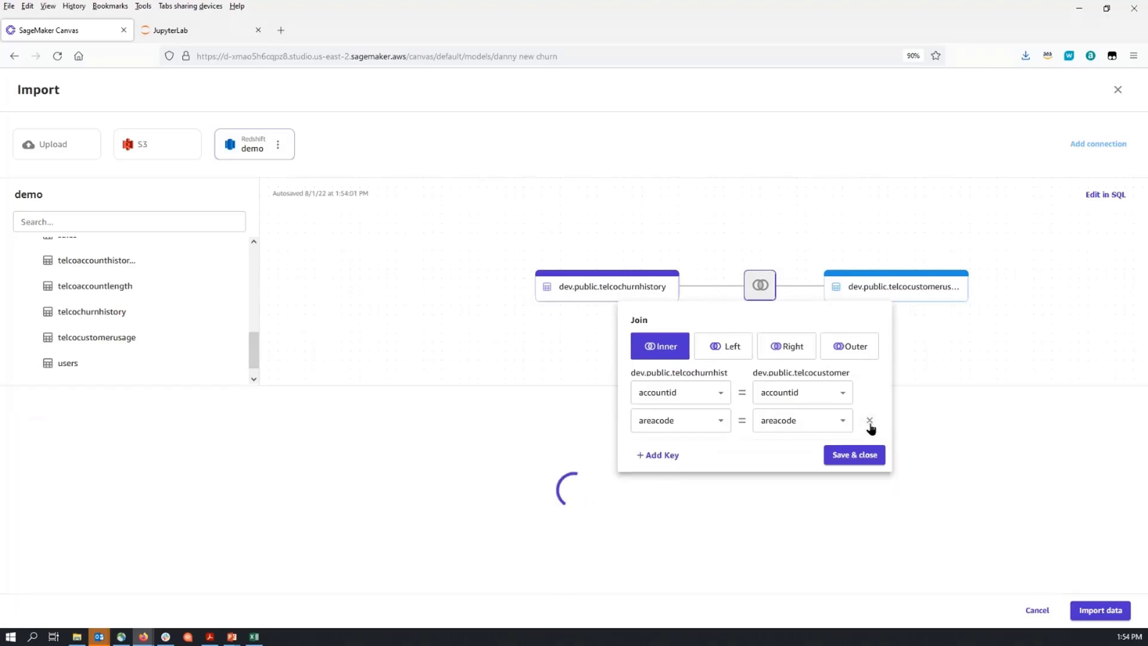
{"action": "left_click", "coordinate": [870, 422]}
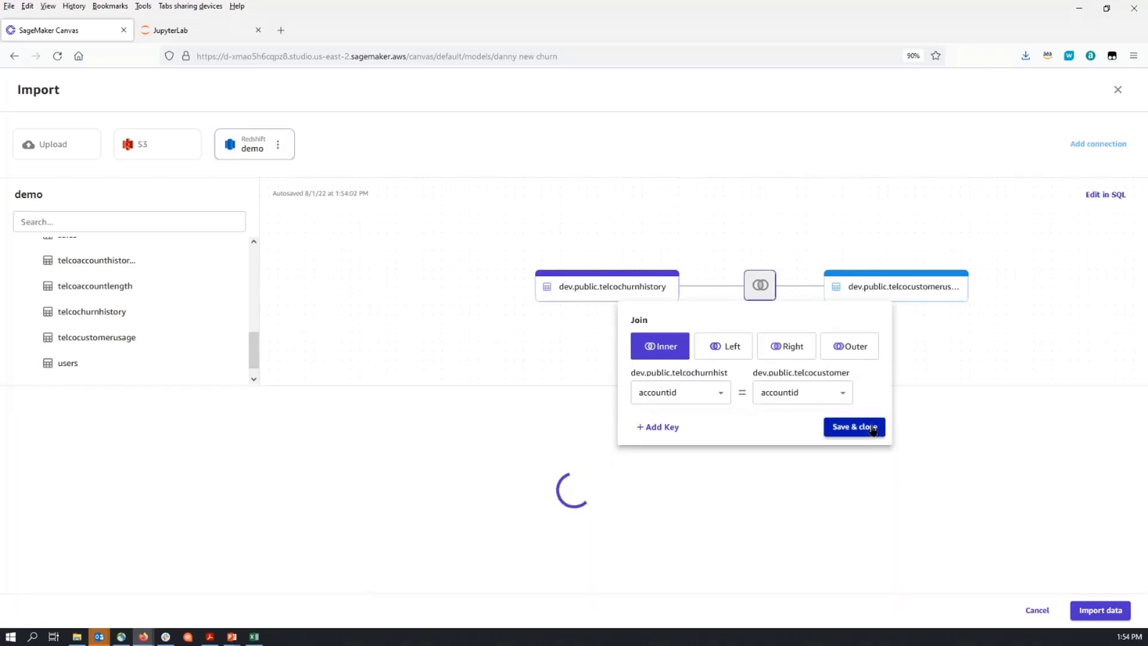
{"action": "left_click", "coordinate": [872, 427]}
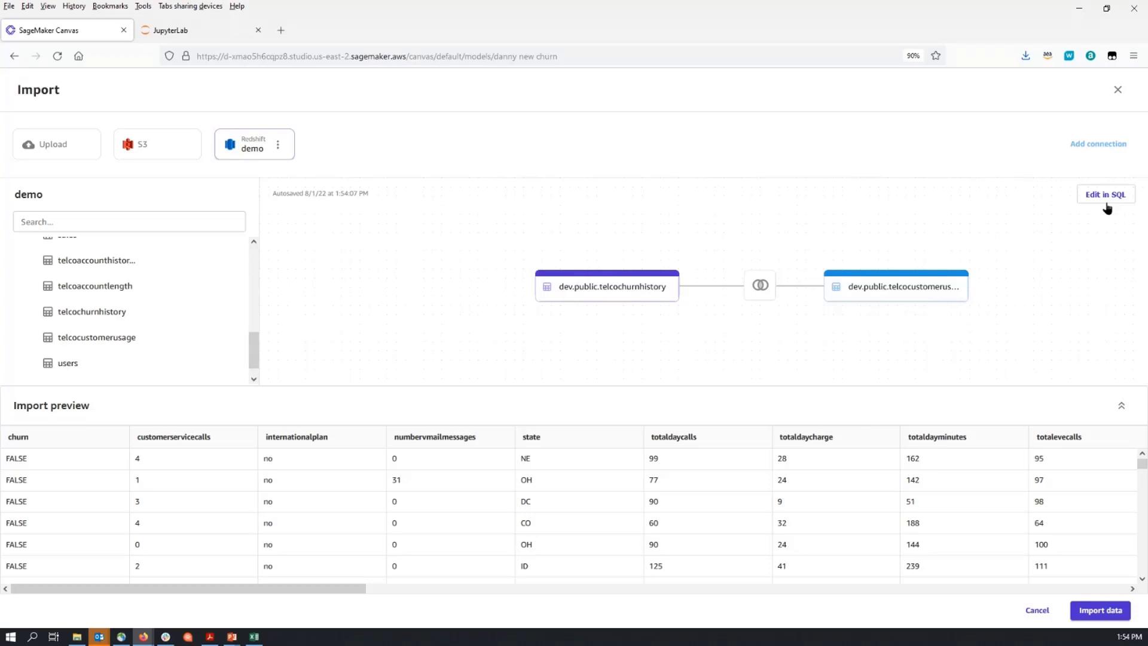
- View the join as an SQL query, cancel the SQL edit and close the Redshift import without importing
{"action": "left_click", "coordinate": [1106, 203]}
{"action": "left_click", "coordinate": [1107, 202]}
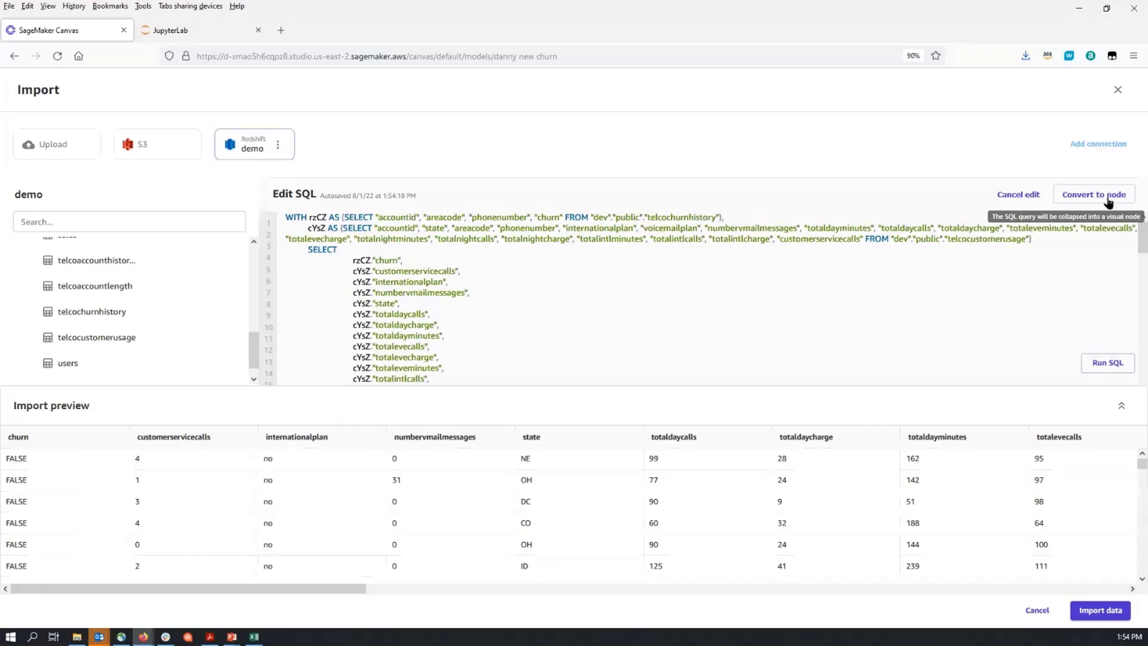
{"action": "left_click", "coordinate": [1019, 201]}
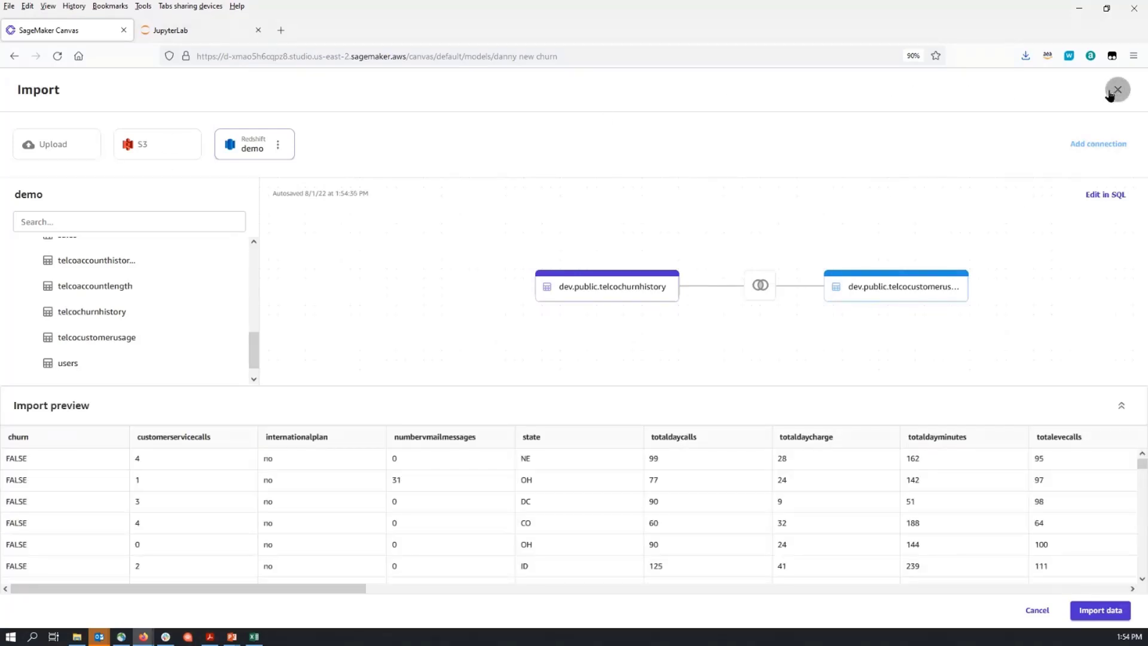
{"action": "left_click", "coordinate": [1117, 90]}
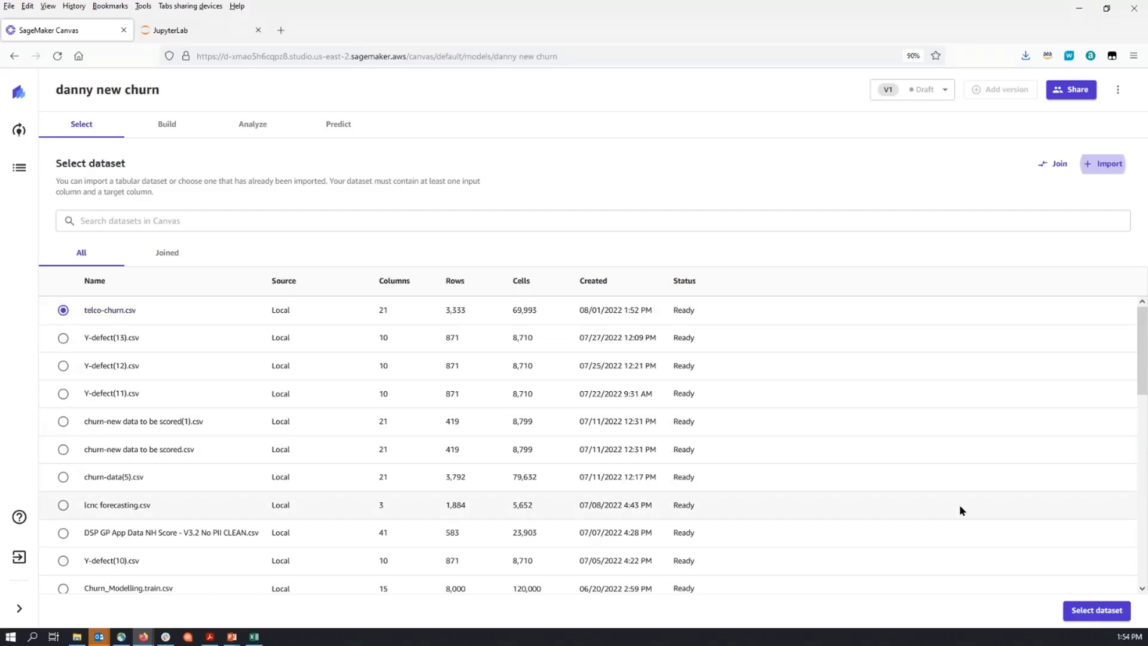
- Select telco-churn.csv as the model's dataset and show its columns in the grid view with distributions
{"action": "left_click", "coordinate": [1104, 616]}
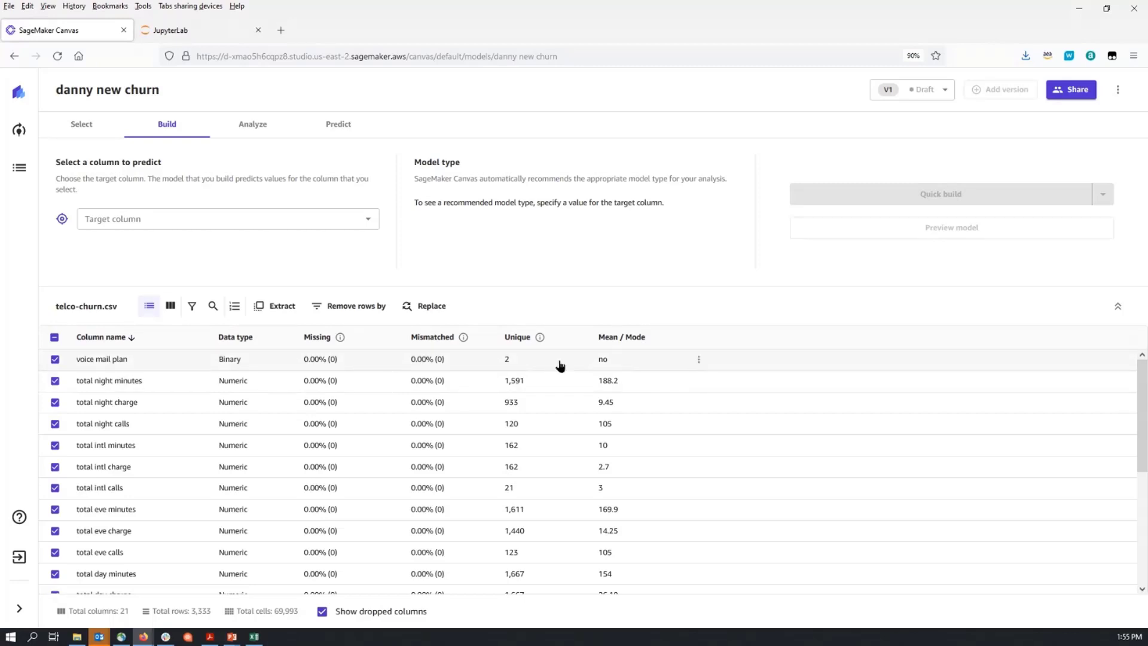
{"action": "left_click", "coordinate": [171, 308]}
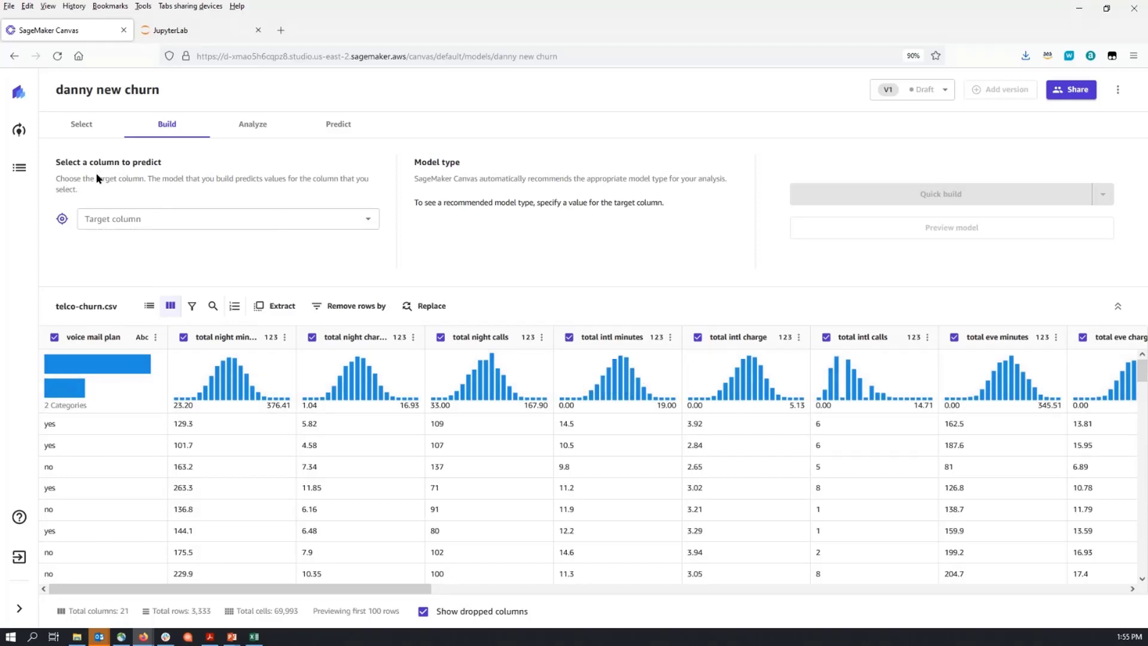
- Set churn as the target column for the model to predict
{"action": "left_click", "coordinate": [155, 217]}
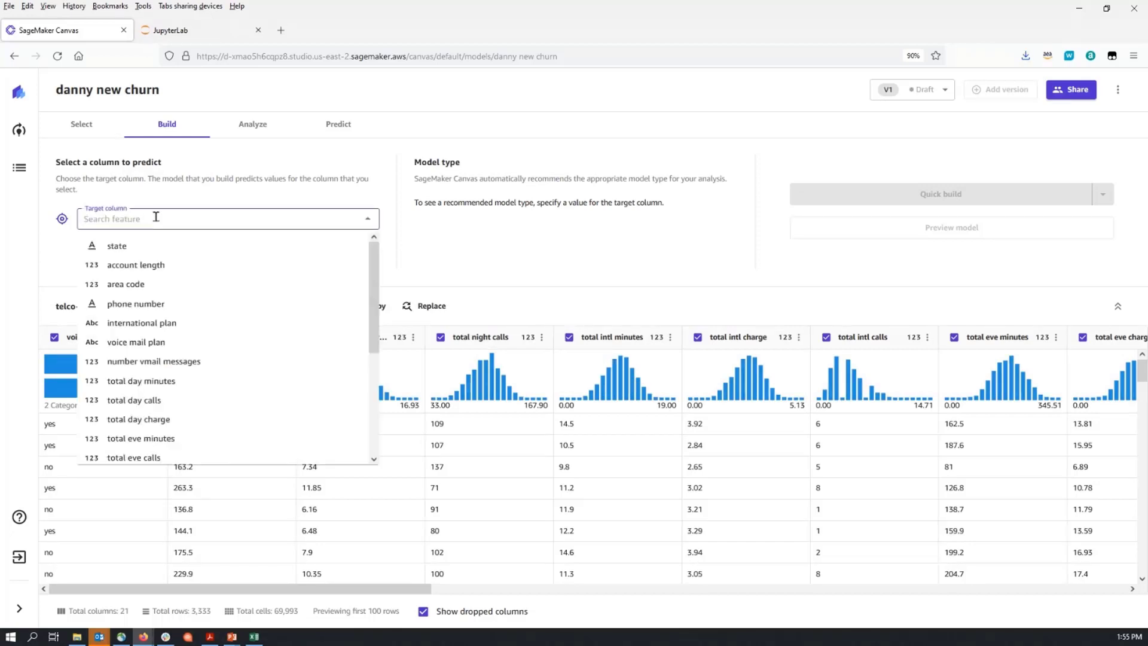
{"action": "type", "text": "churn"}
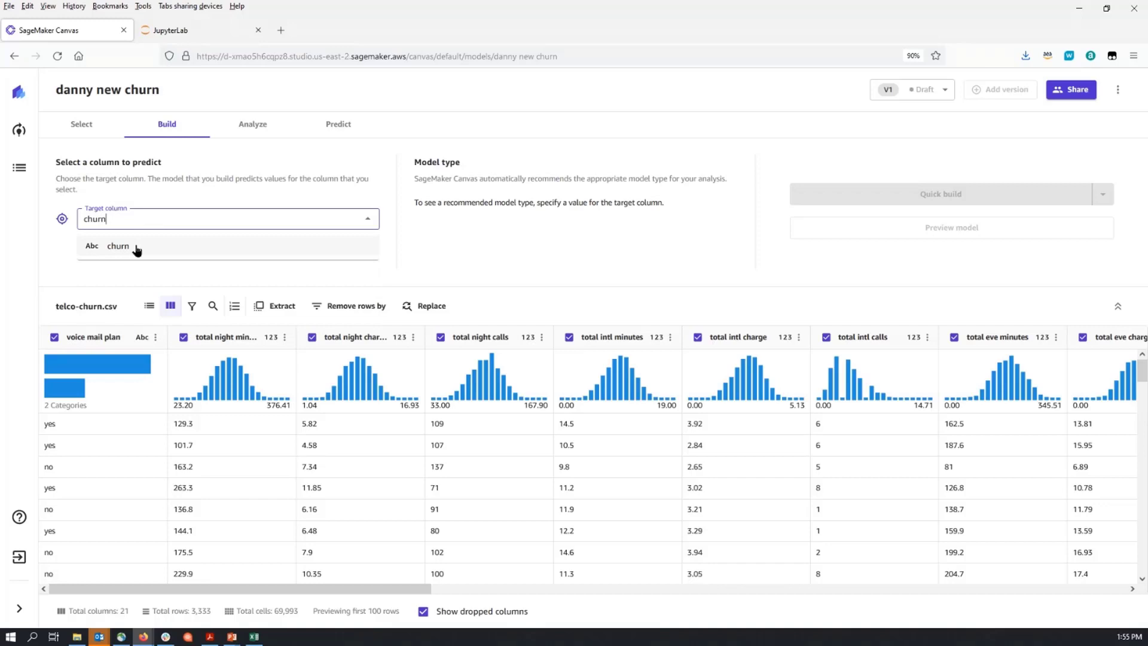
{"action": "left_click", "coordinate": [136, 248]}
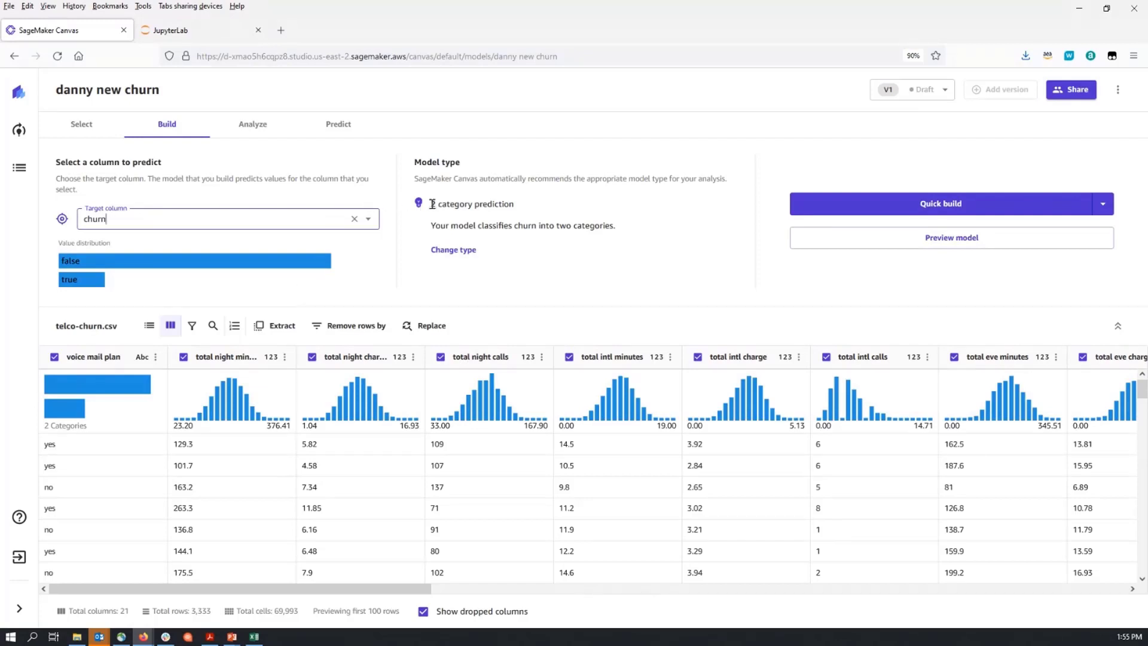
- Review the recommended model type and the alternative types, closing the selection without changing it
{"action": "left_click_drag", "start_coordinate": [432, 204], "coordinate": [639, 230]}
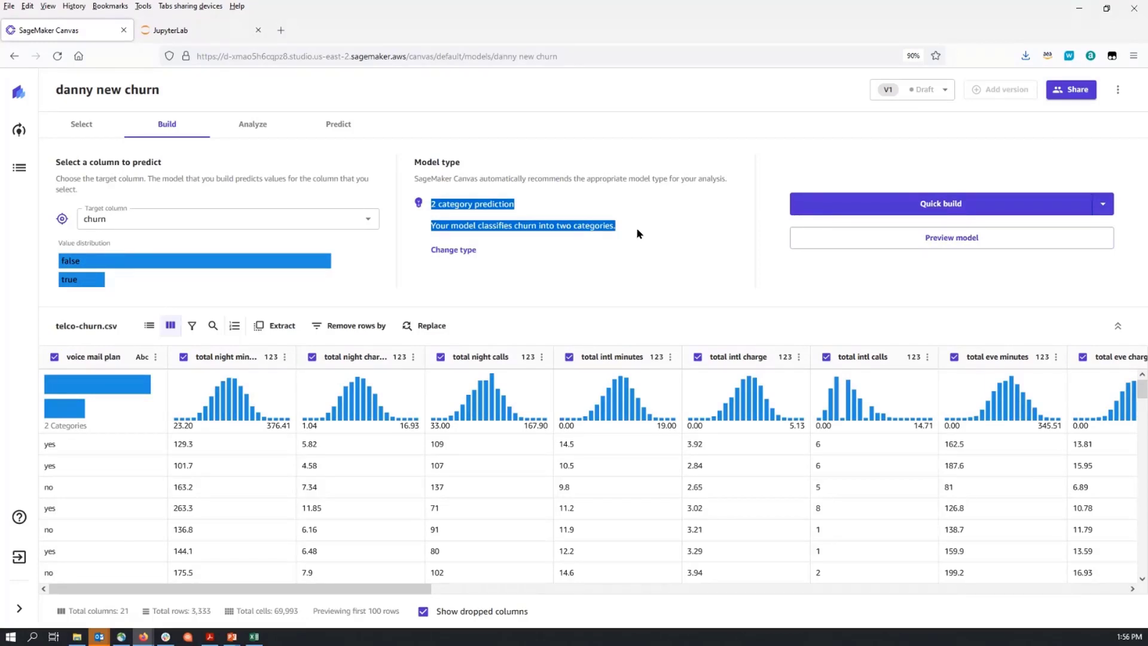
{"action": "left_click", "coordinate": [637, 242]}
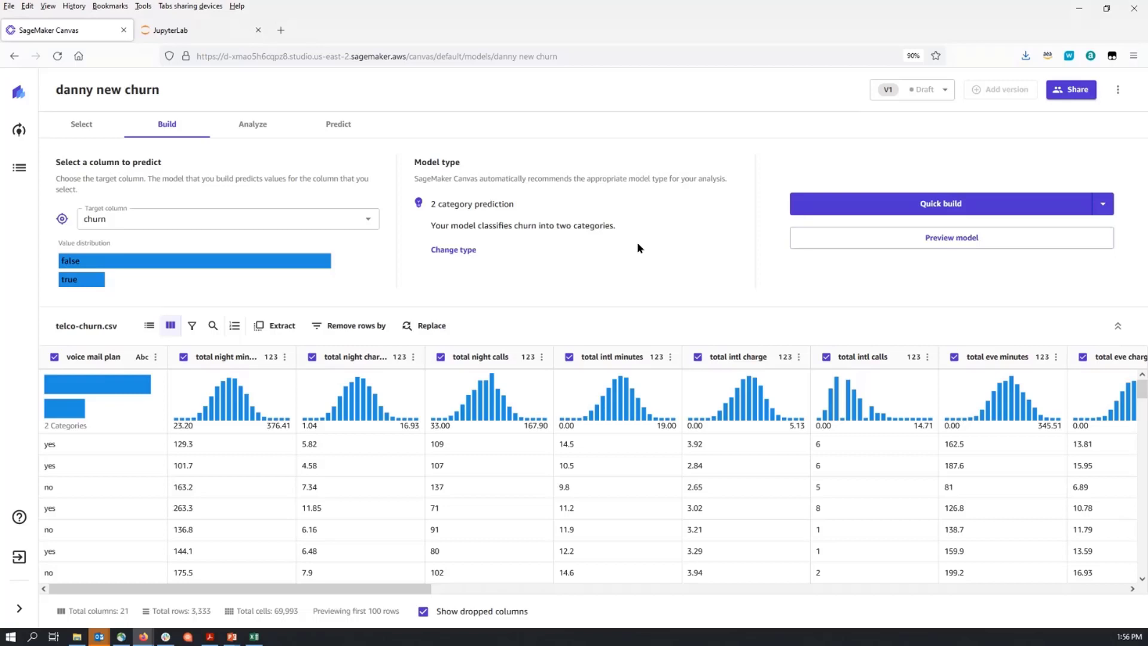
{"action": "left_click", "coordinate": [452, 251]}
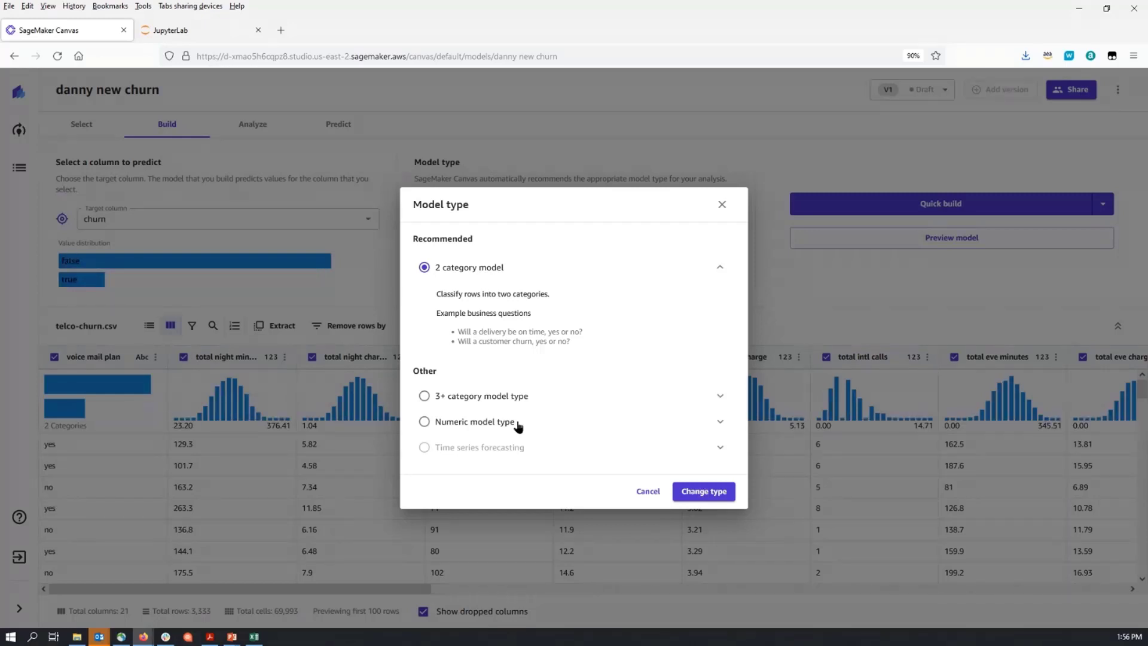
{"action": "mouse_move", "coordinate": [520, 453]}
{"action": "left_click", "coordinate": [722, 204]}
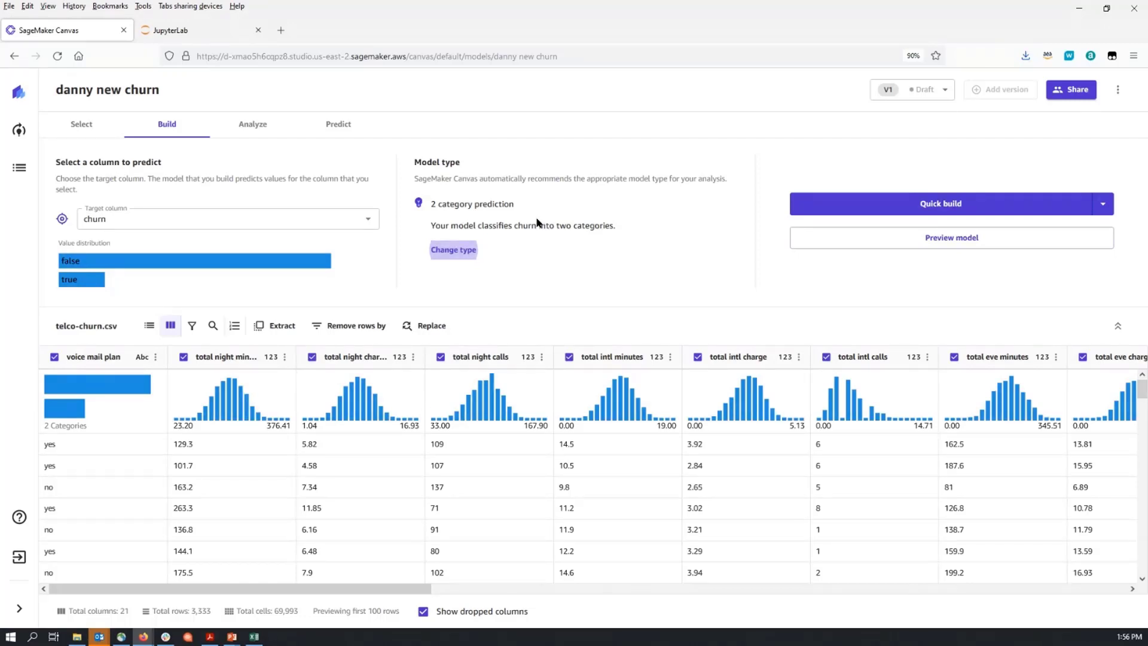
- Run a preview of the churn model and view the Standard build and Quick build options without starting a build
{"action": "left_click", "coordinate": [1086, 247]}
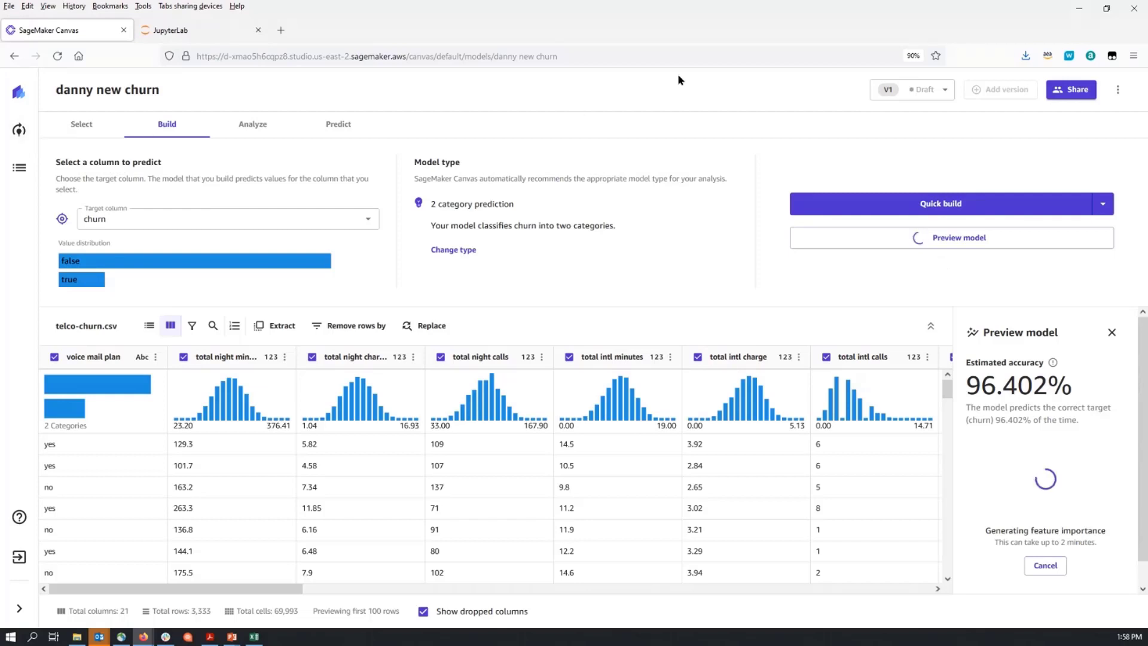
{"action": "left_click", "coordinate": [1108, 203]}
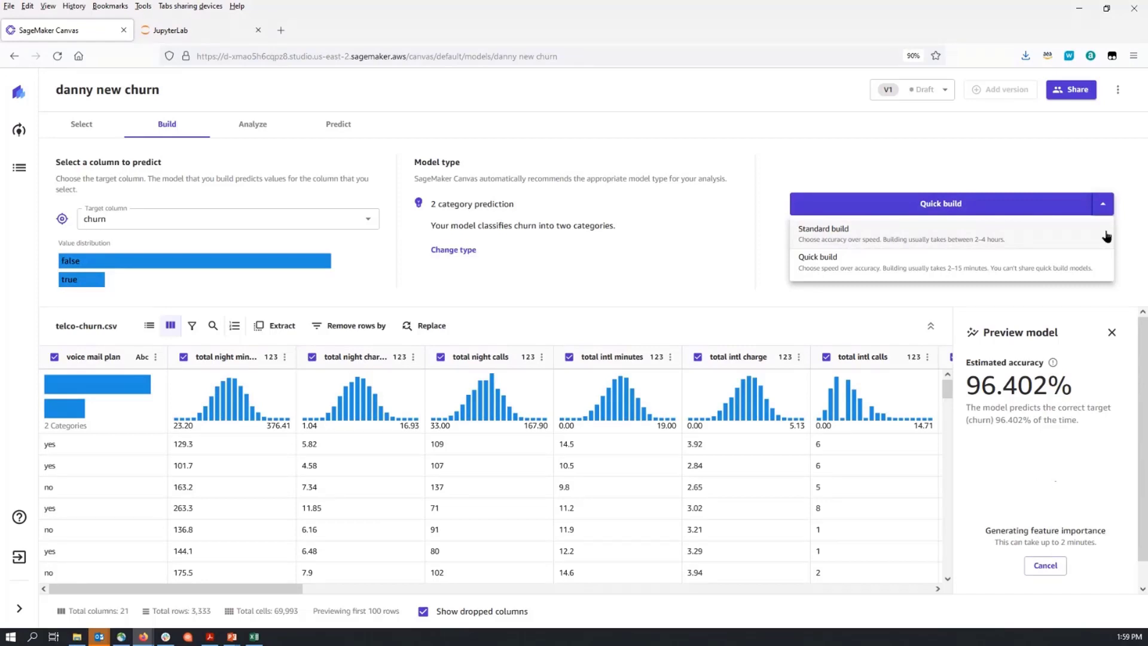
{"action": "left_click", "coordinate": [1118, 265]}
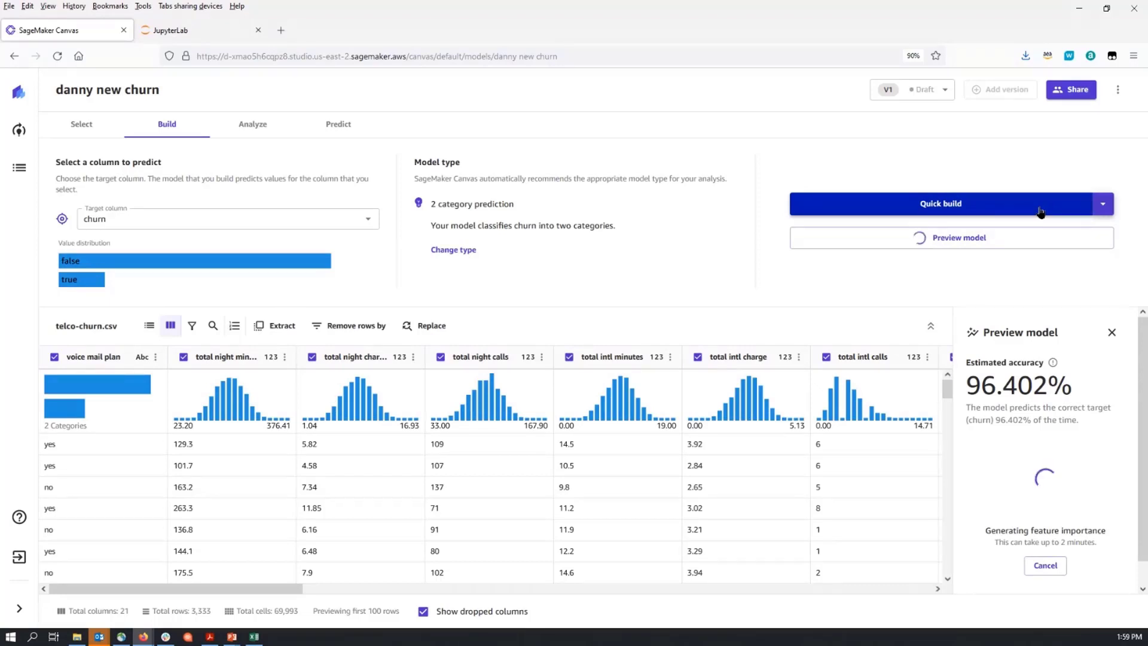
- Leave the draft and open the finished telco churn model from the models list
{"action": "left_click", "coordinate": [18, 131]}
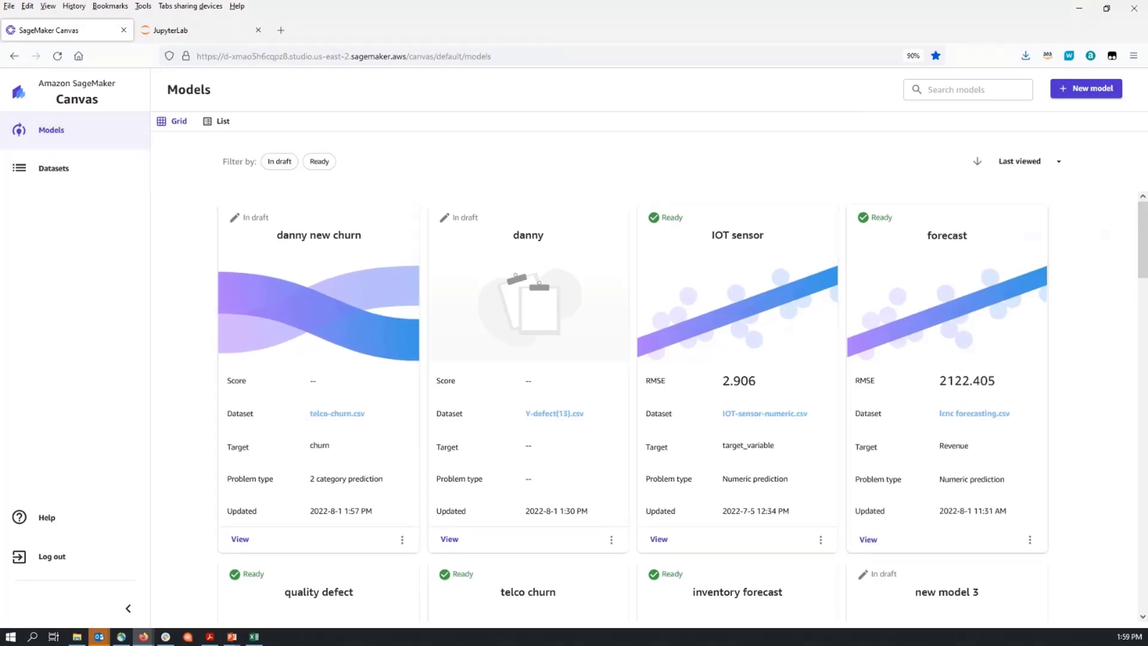
{"action": "left_click_drag", "start_coordinate": [1139, 238], "coordinate": [1113, 299]}
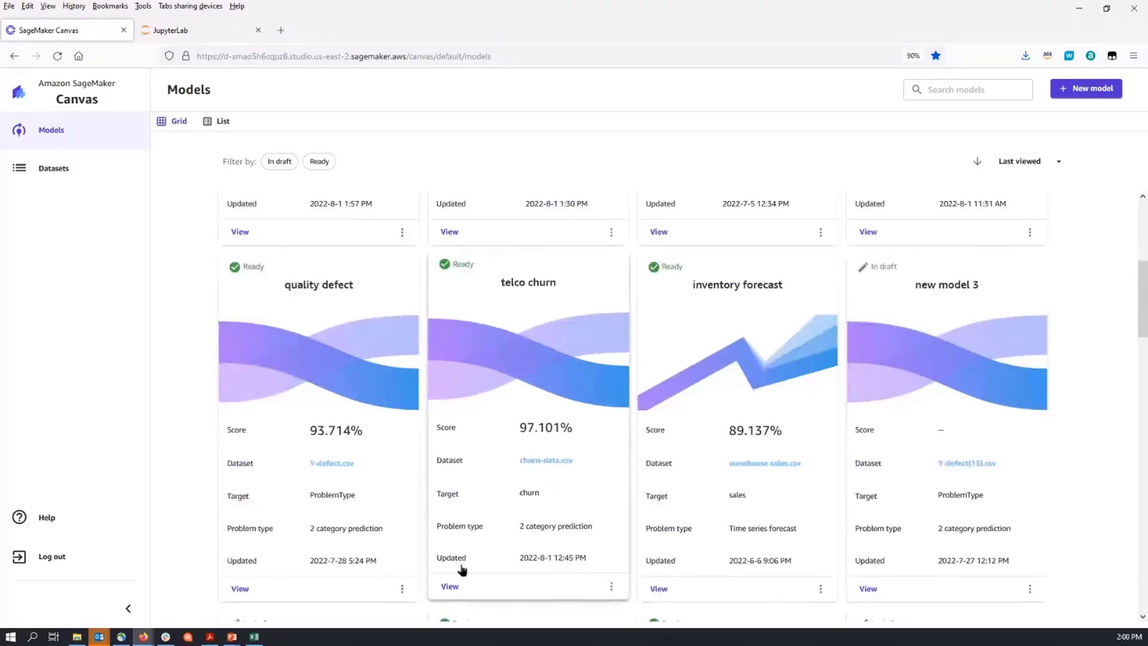
{"action": "left_click", "coordinate": [450, 586]}
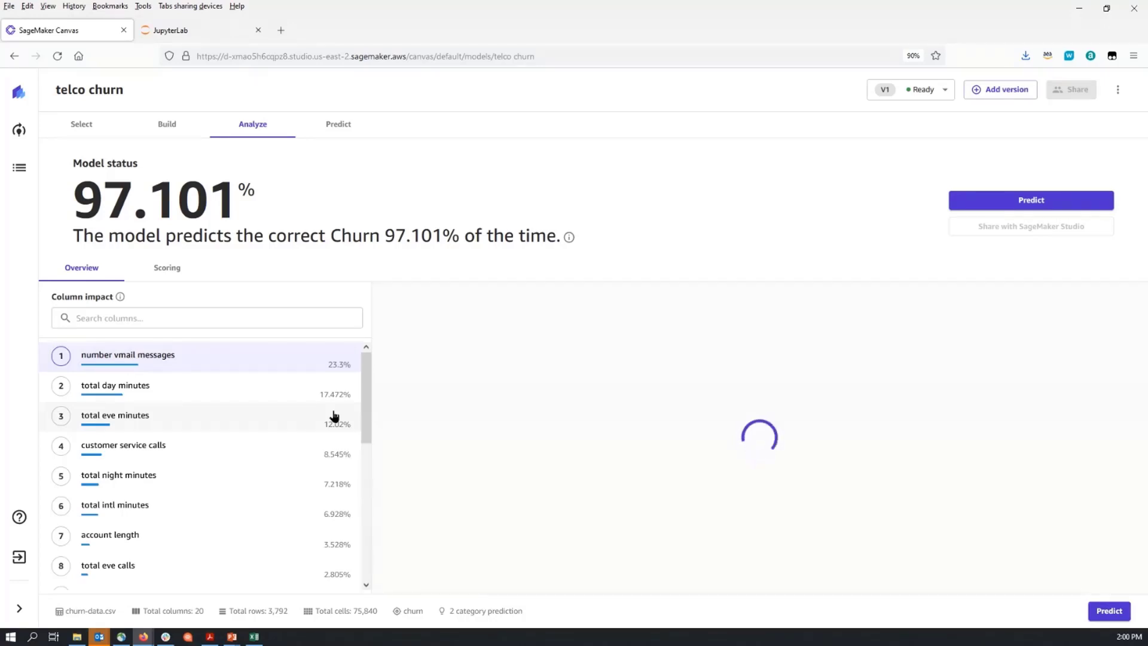
- Preview the telco churn model's build and examine its estimated accuracy and column impact
{"action": "left_click", "coordinate": [163, 125]}
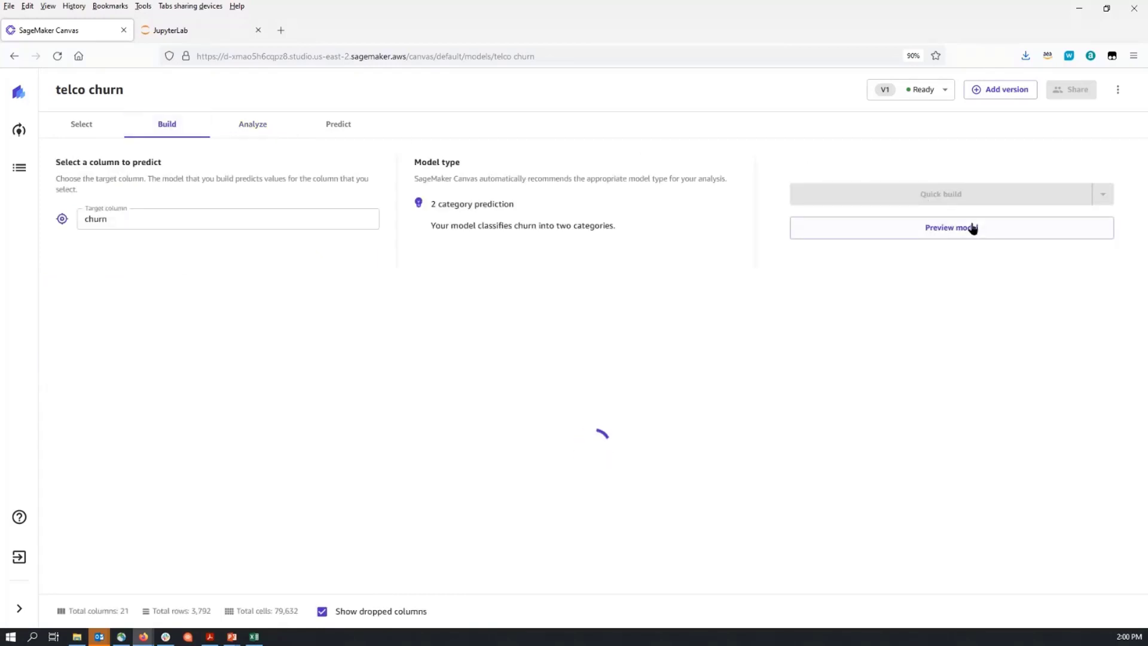
{"action": "left_click", "coordinate": [973, 228]}
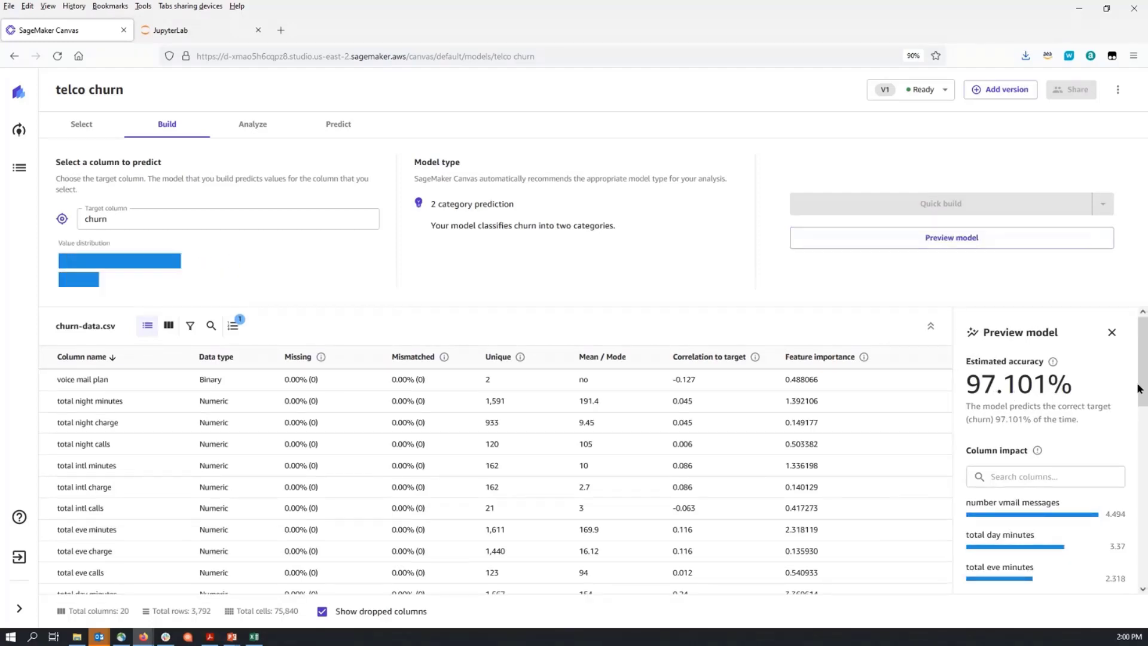
{"action": "mouse_move", "coordinate": [1142, 388]}
{"action": "left_mouse_down"}
{"action": "mouse_move", "coordinate": [1143, 442]}
{"action": "mouse_move", "coordinate": [1143, 404]}
{"action": "left_mouse_up"}
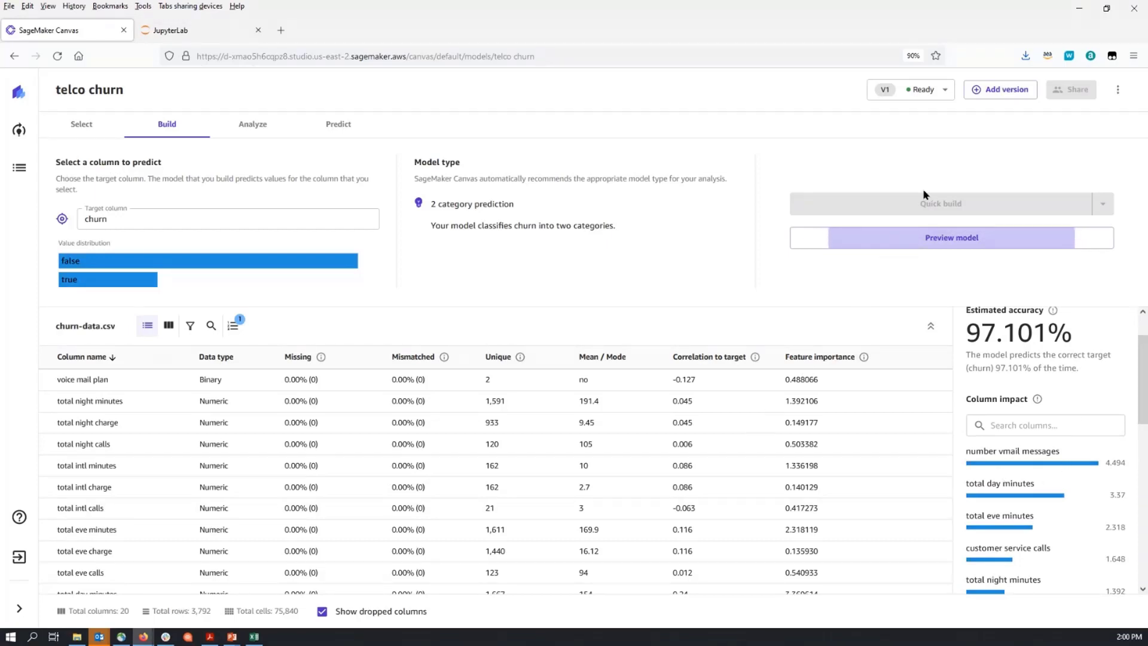
- Examine the model's scoring analysis, showing the predicted-versus-actual flow and accuracy insights for the True predictions
{"action": "left_click", "coordinate": [252, 125]}
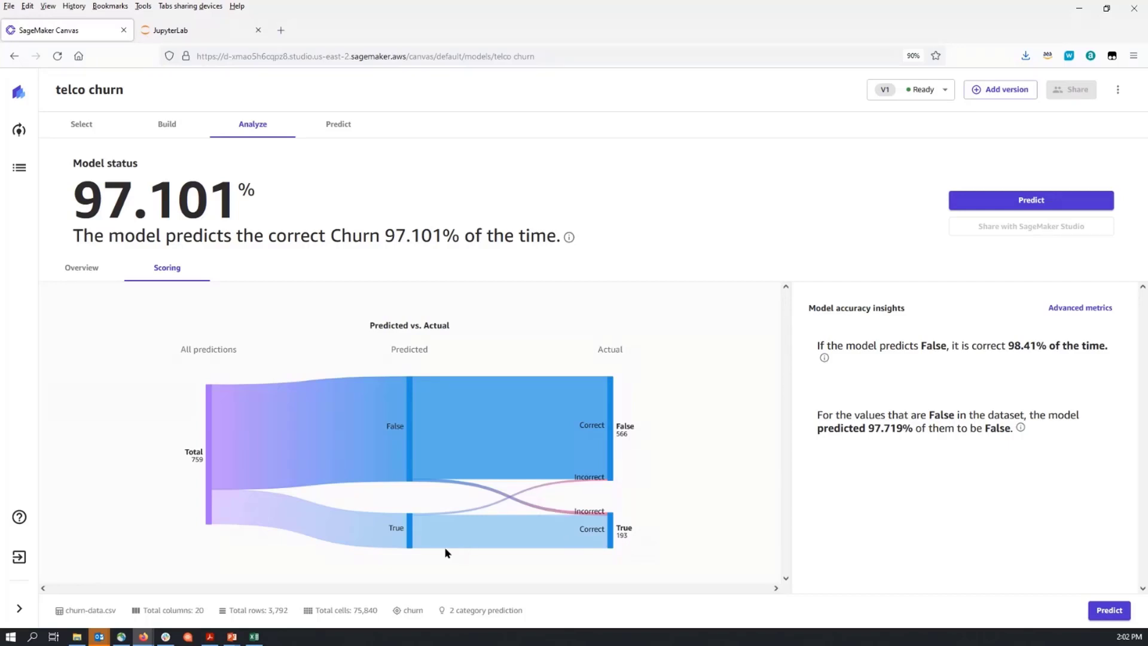
{"action": "left_click", "coordinate": [399, 538]}
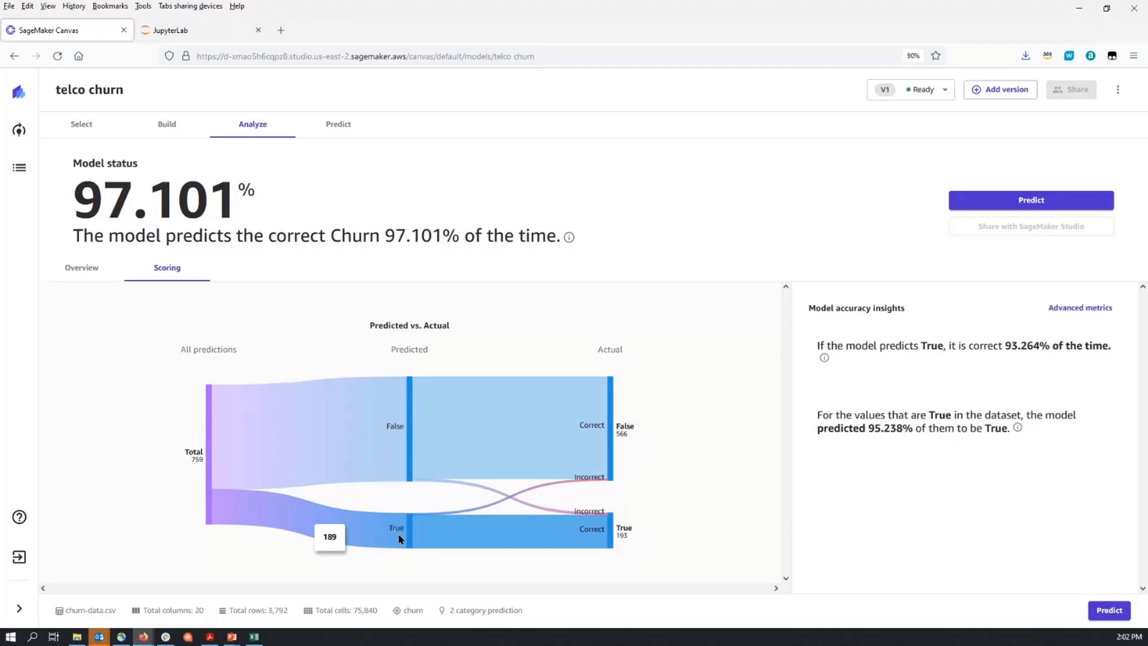
{"action": "mouse_move", "coordinate": [535, 540]}
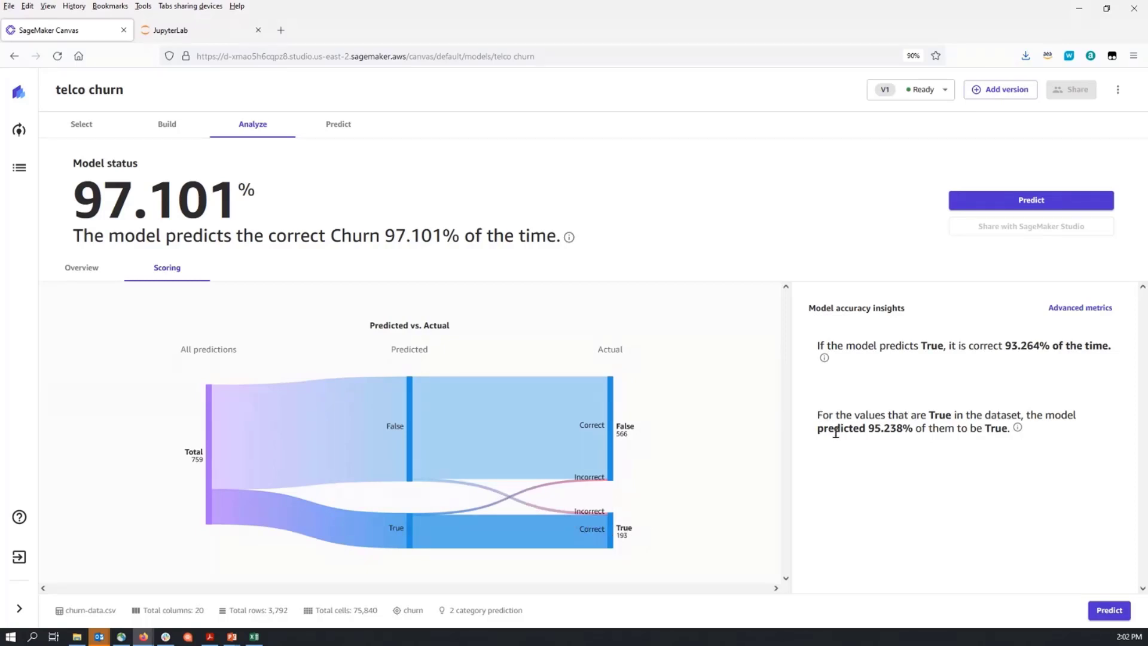
{"action": "left_click_drag", "start_coordinate": [818, 413], "coordinate": [1020, 430]}
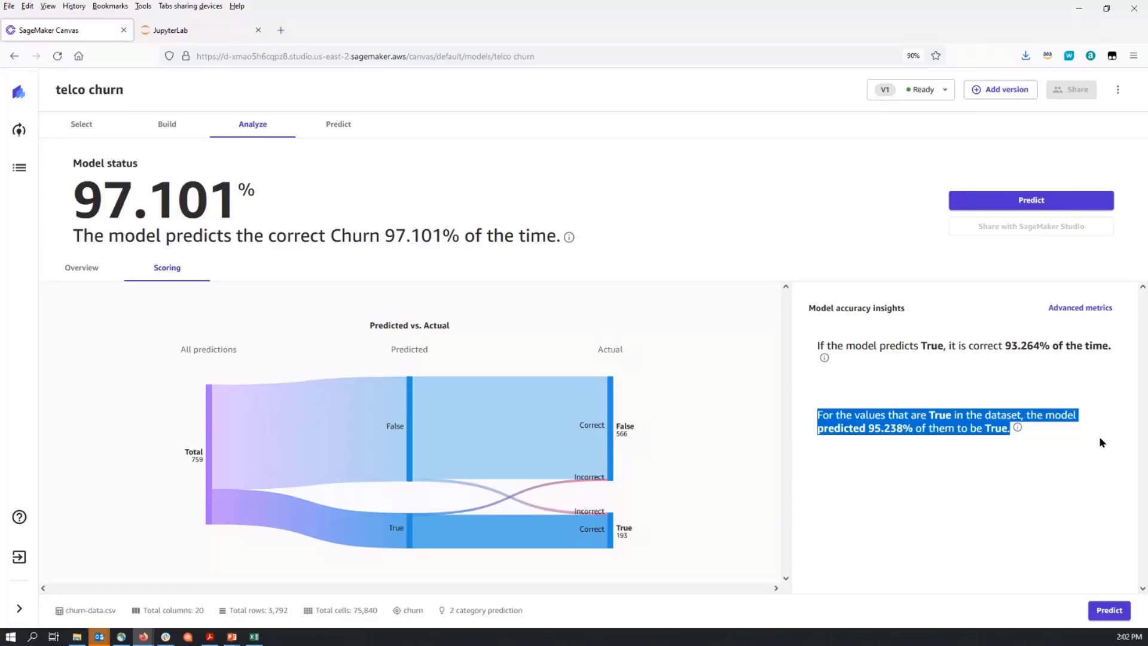
{"action": "left_click", "coordinate": [1099, 439]}
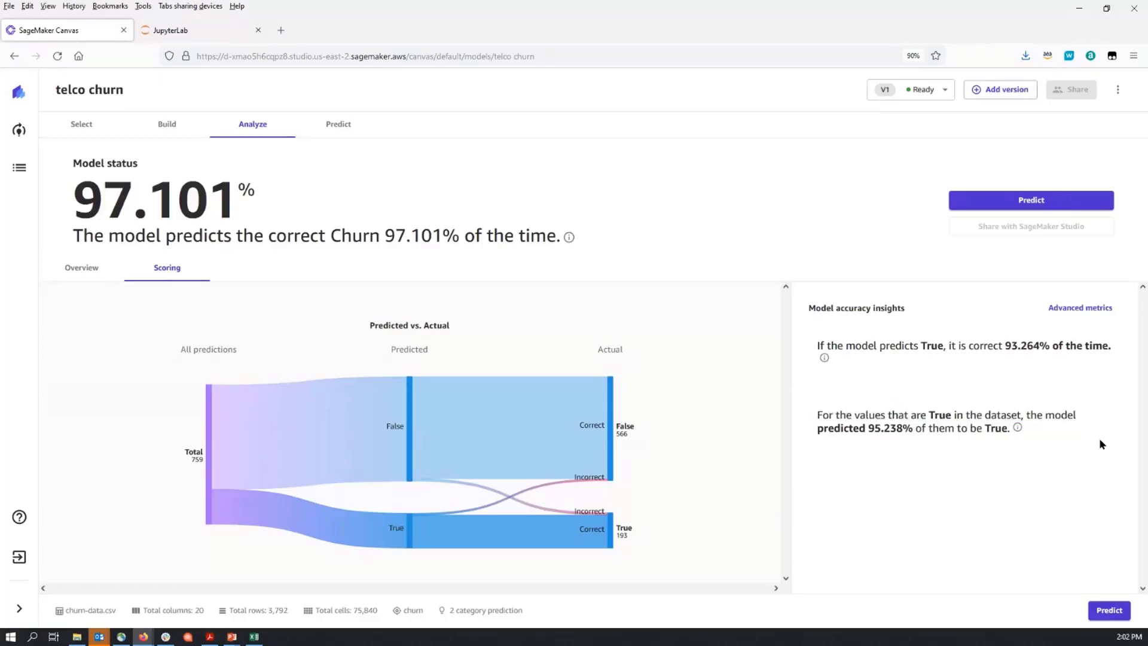
- View the advanced metrics with True as the positive class, examine the F1, accuracy and confusion matrix, and close them
{"action": "left_click", "coordinate": [1085, 312]}
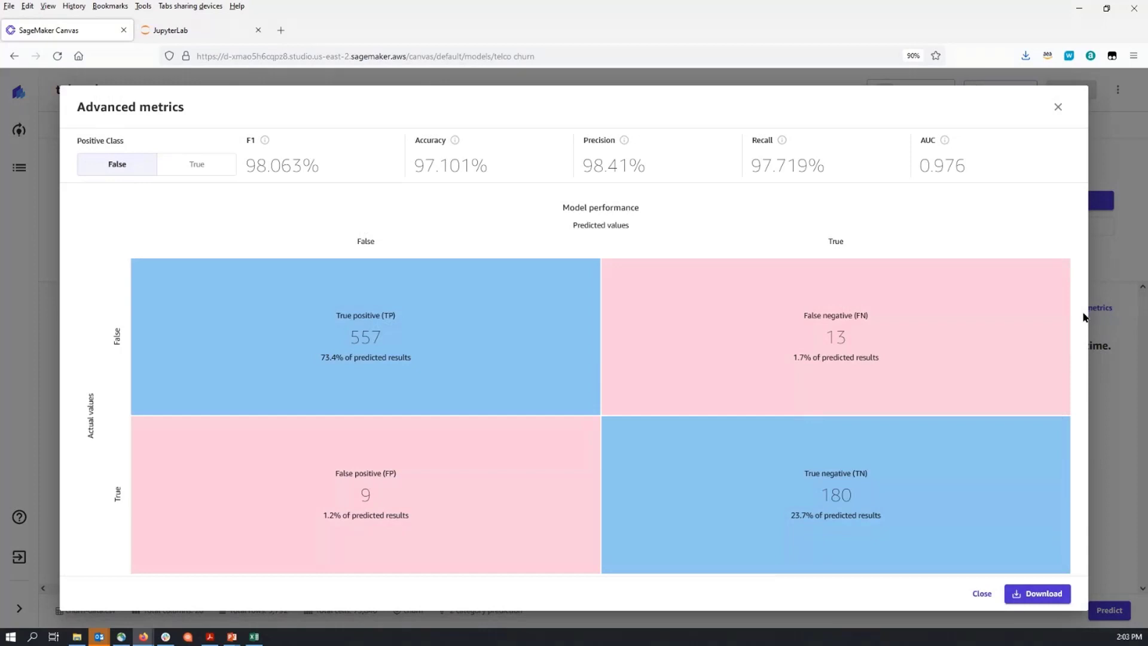
{"action": "left_click", "coordinate": [220, 168]}
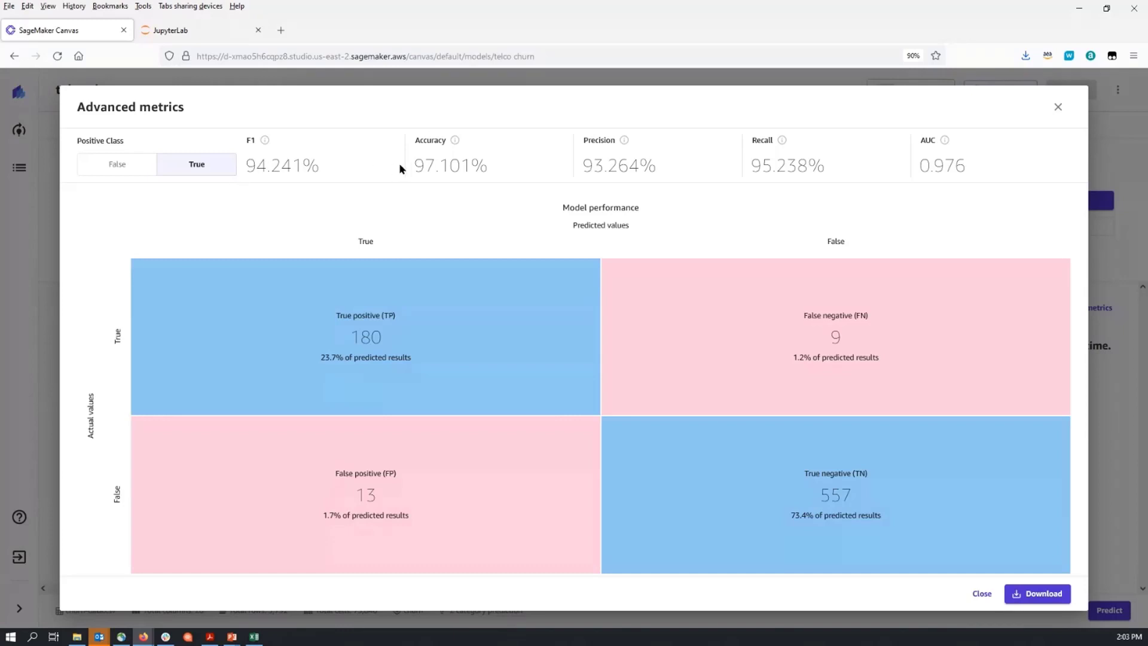
{"action": "left_click_drag", "start_coordinate": [417, 164], "coordinate": [519, 173]}
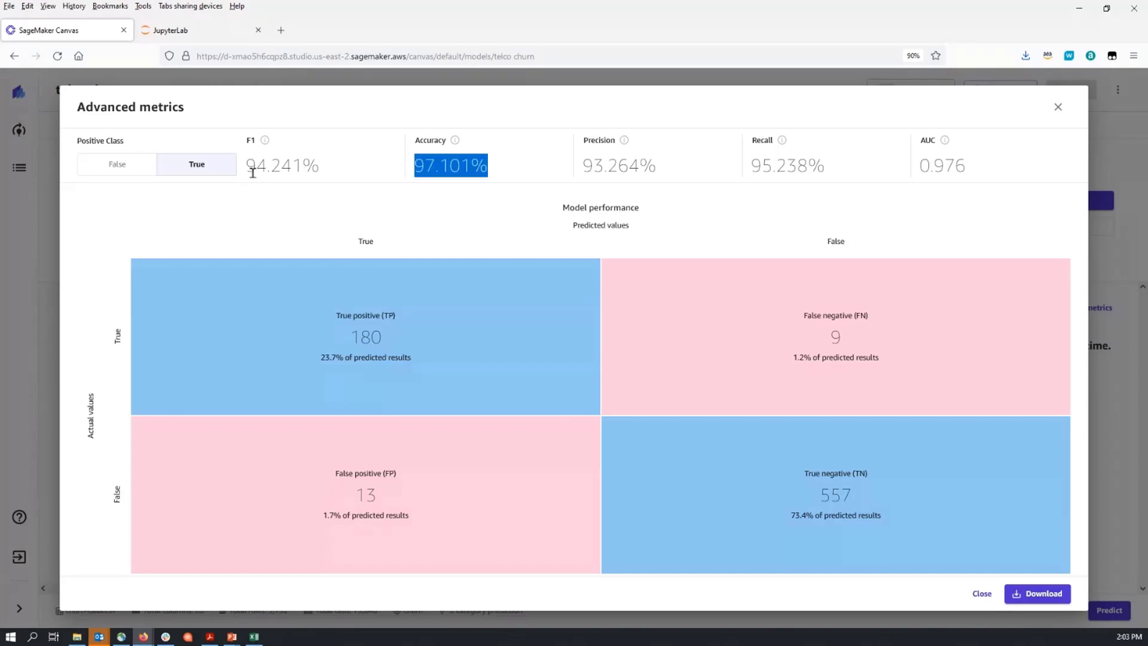
{"action": "left_click_drag", "start_coordinate": [246, 165], "coordinate": [330, 169]}
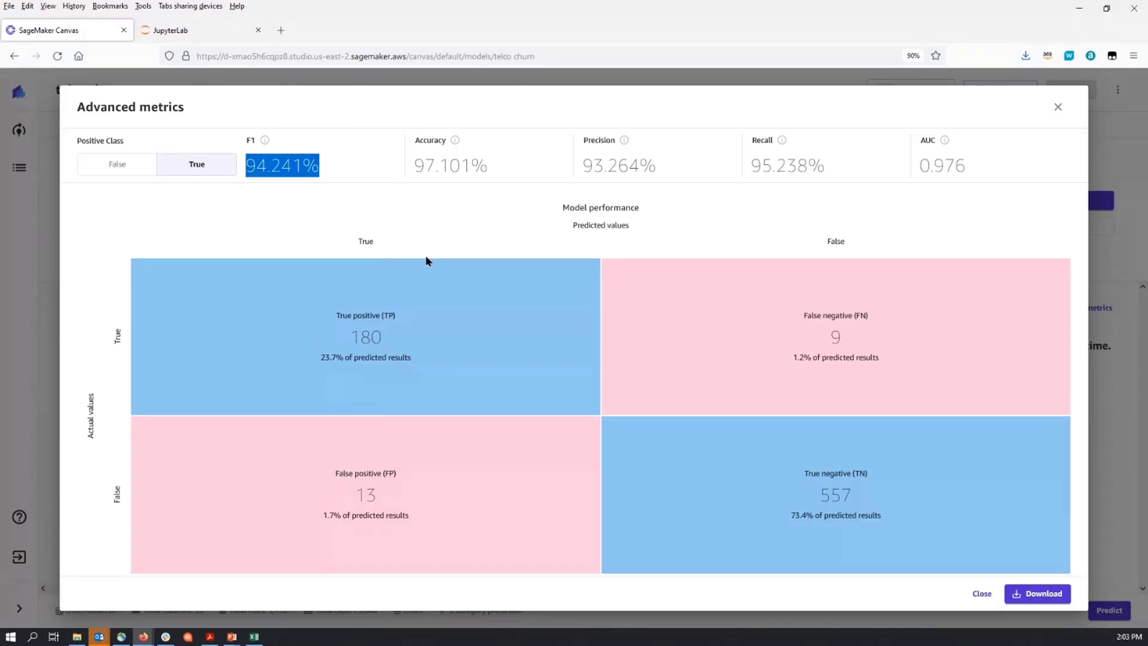
{"action": "left_click", "coordinate": [710, 223]}
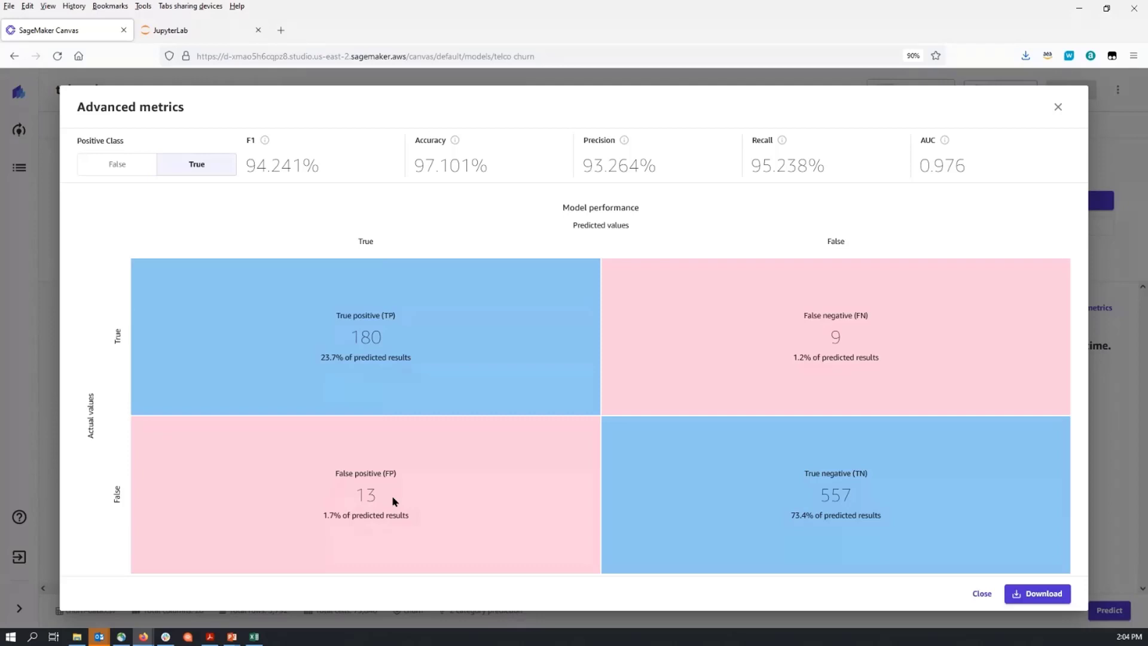
{"action": "left_click", "coordinate": [1057, 108]}
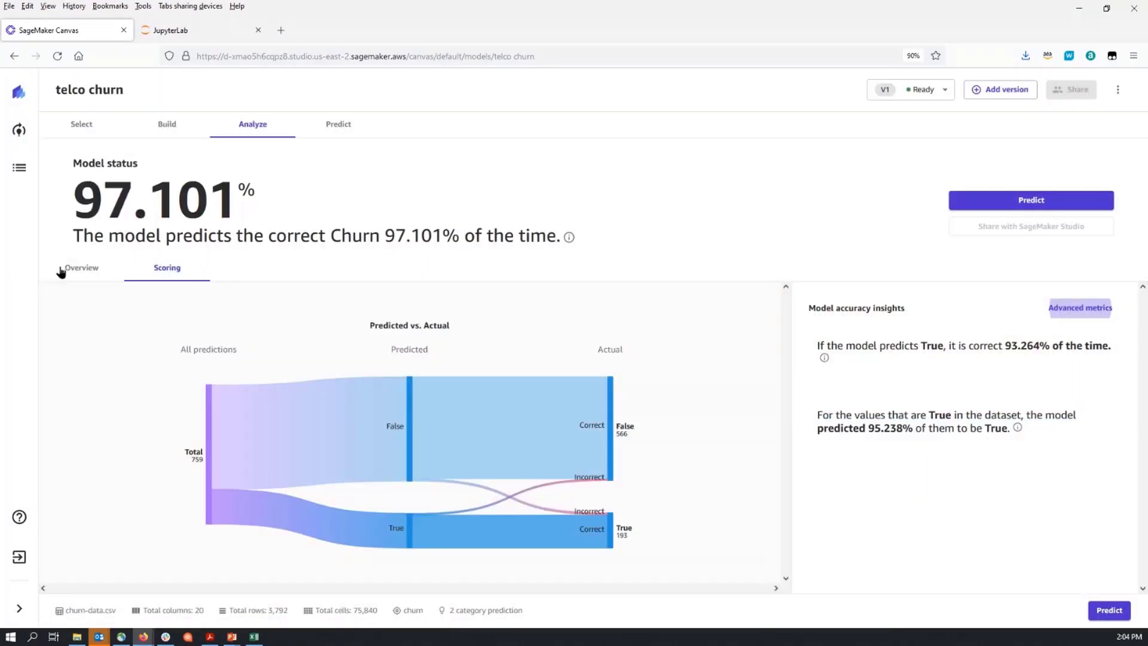
- In the analysis overview, show column impact on the True prediction for number vmail messages, customer service calls and total day minutes
{"action": "left_click", "coordinate": [66, 270]}
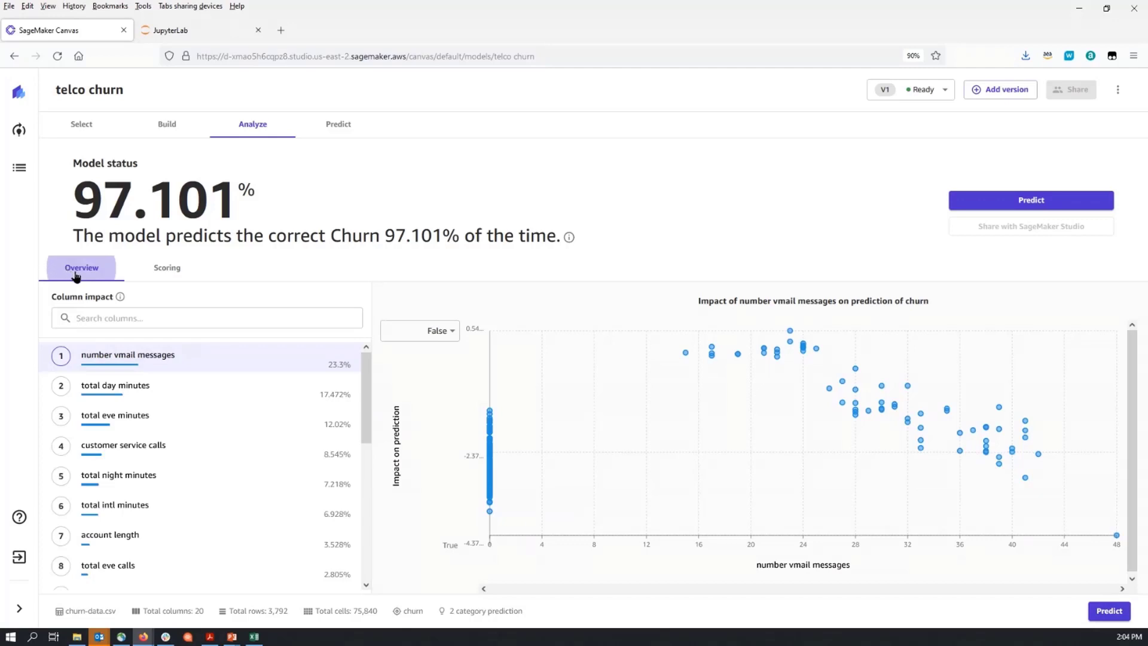
{"action": "left_click", "coordinate": [423, 331]}
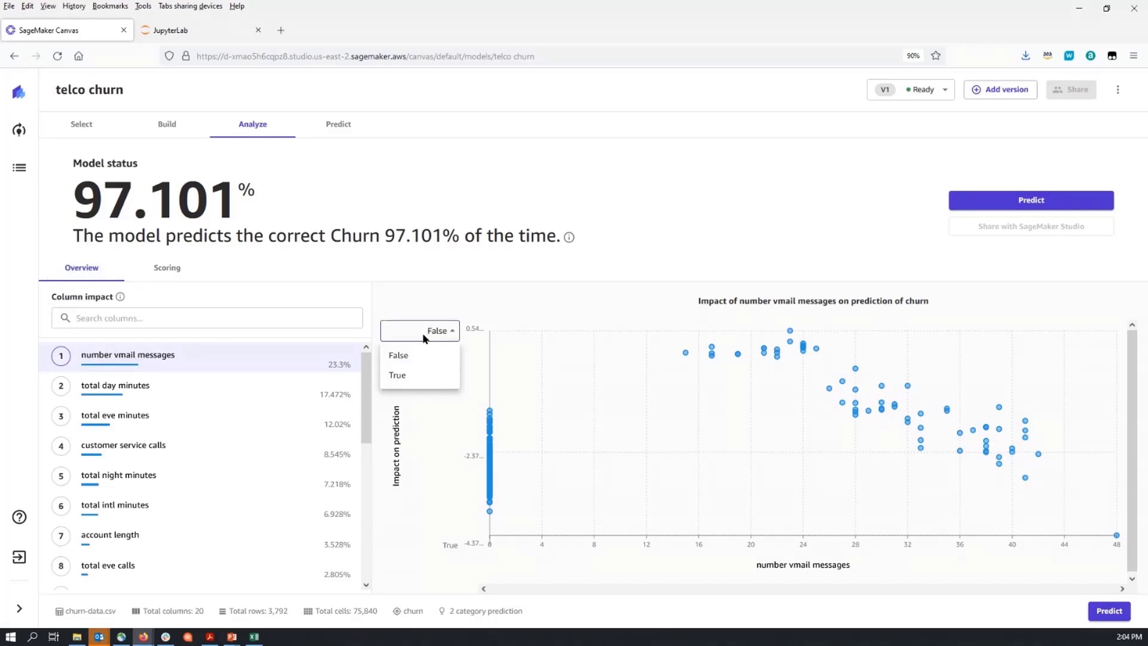
{"action": "left_click", "coordinate": [408, 384]}
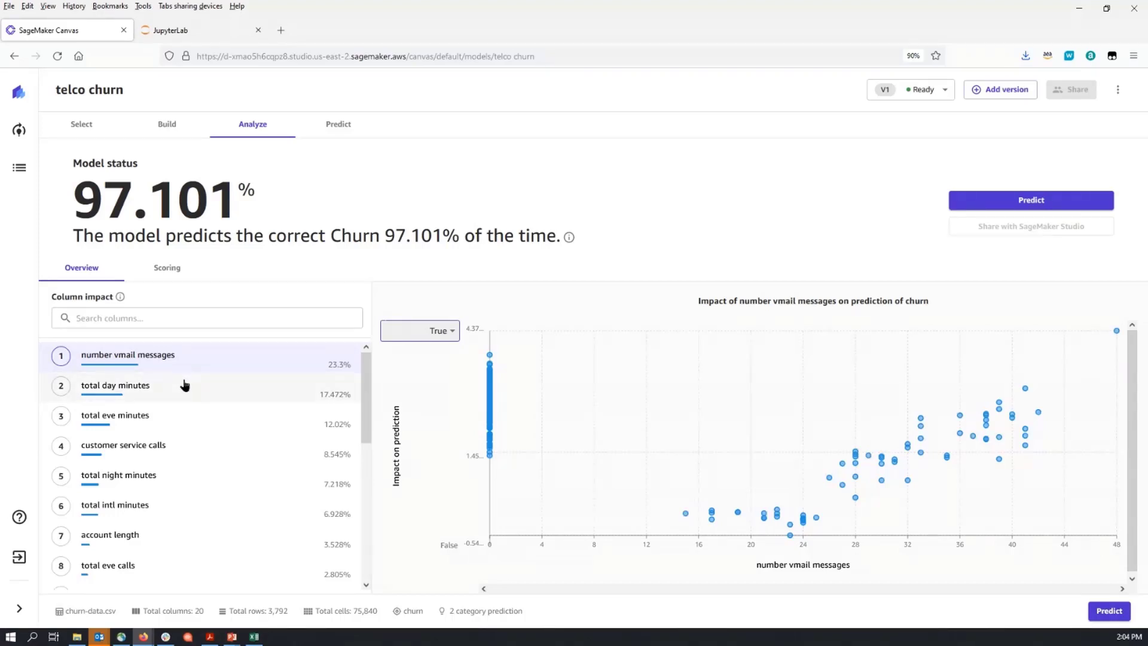
{"action": "left_click", "coordinate": [189, 447]}
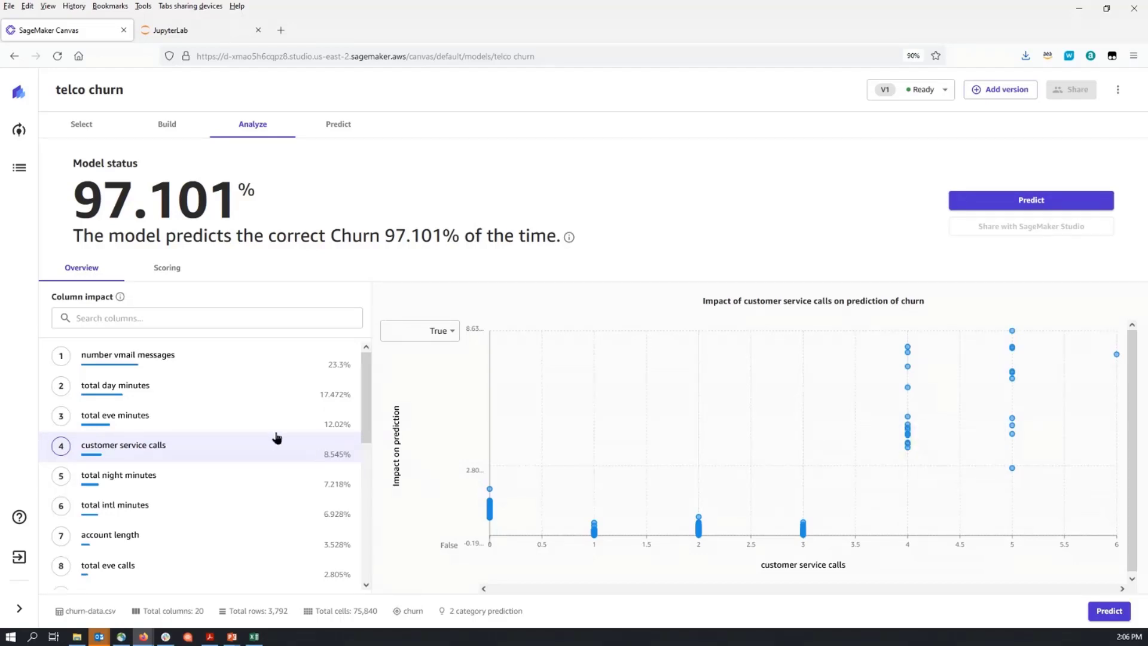
{"action": "left_click", "coordinate": [257, 397]}
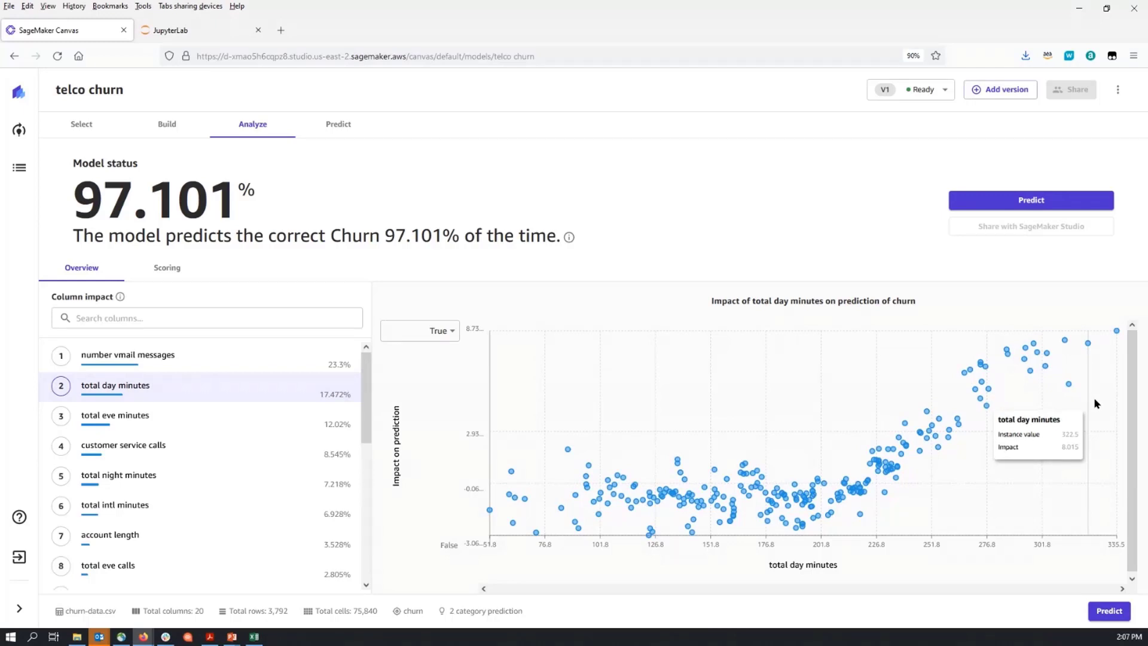
- Generate batch predictions with the telco churn model for the dataset churn-new data to be scored.csv, previewing its columns through churn first
{"action": "left_click", "coordinate": [1050, 205]}
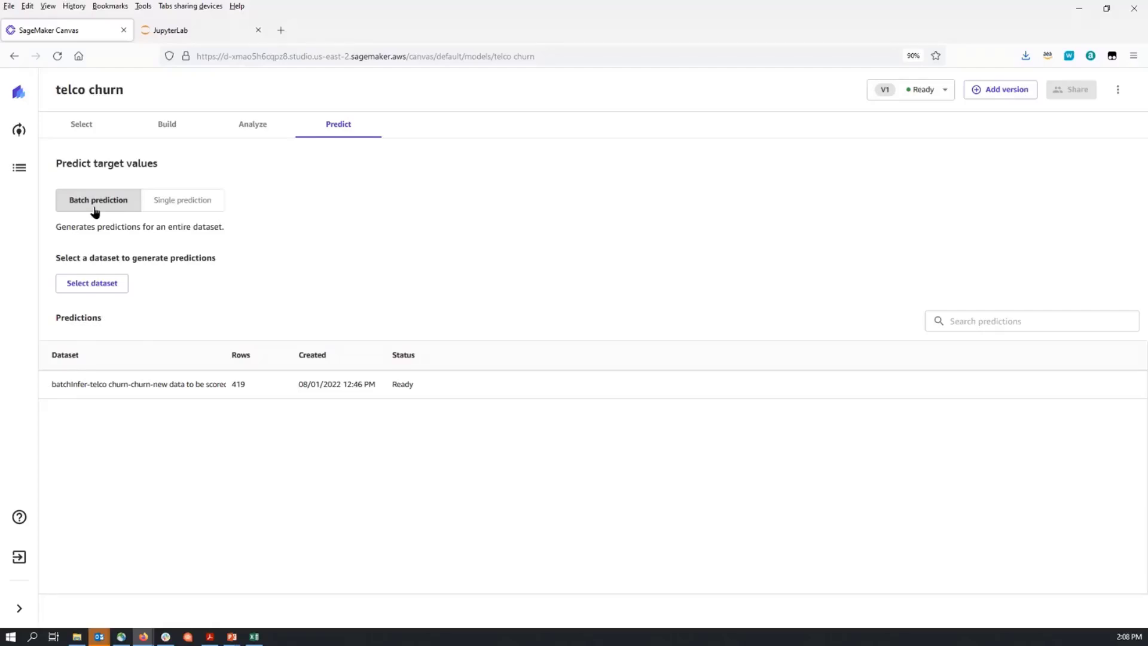
{"action": "left_click", "coordinate": [102, 286]}
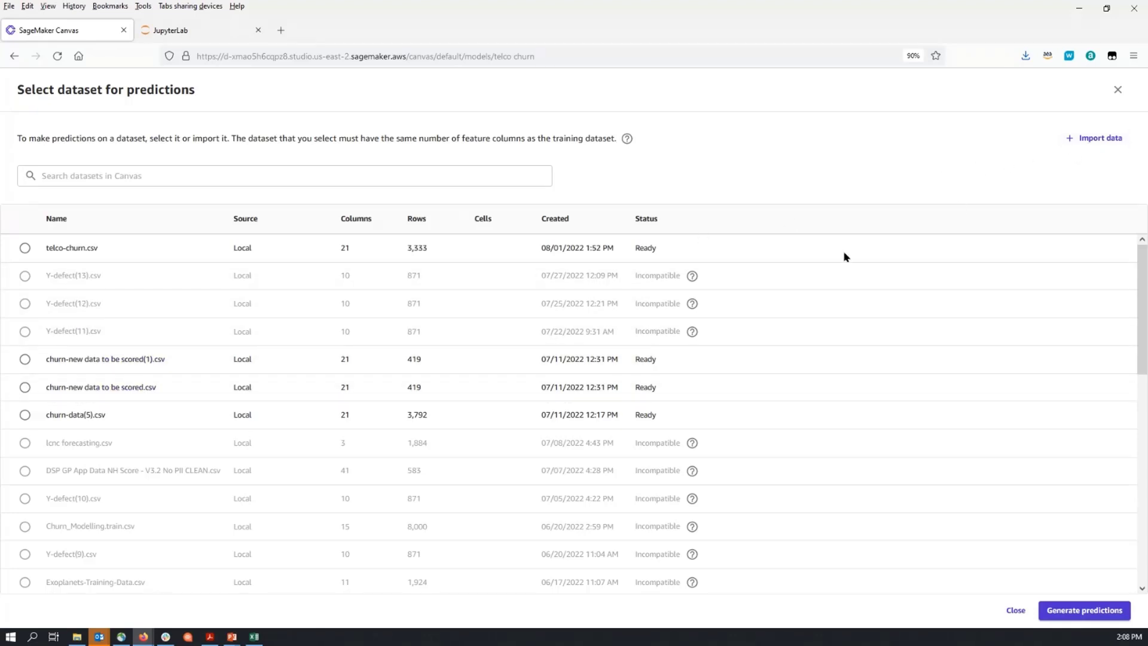
{"action": "left_click", "coordinate": [99, 388]}
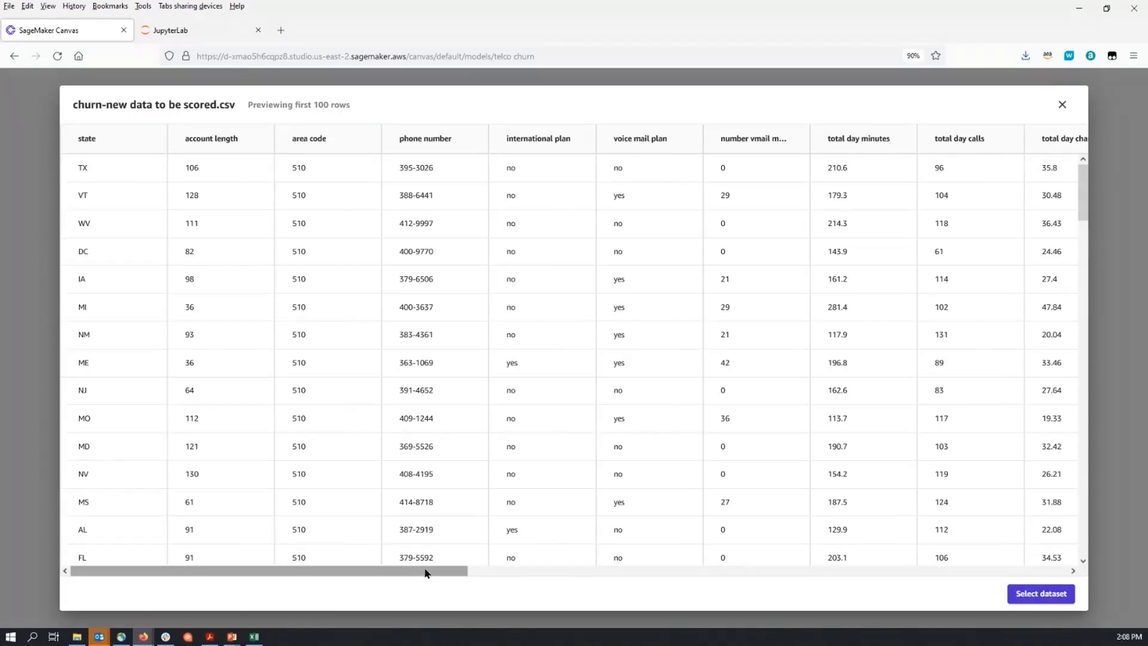
{"action": "left_click_drag", "start_coordinate": [427, 573], "coordinate": [1046, 585]}
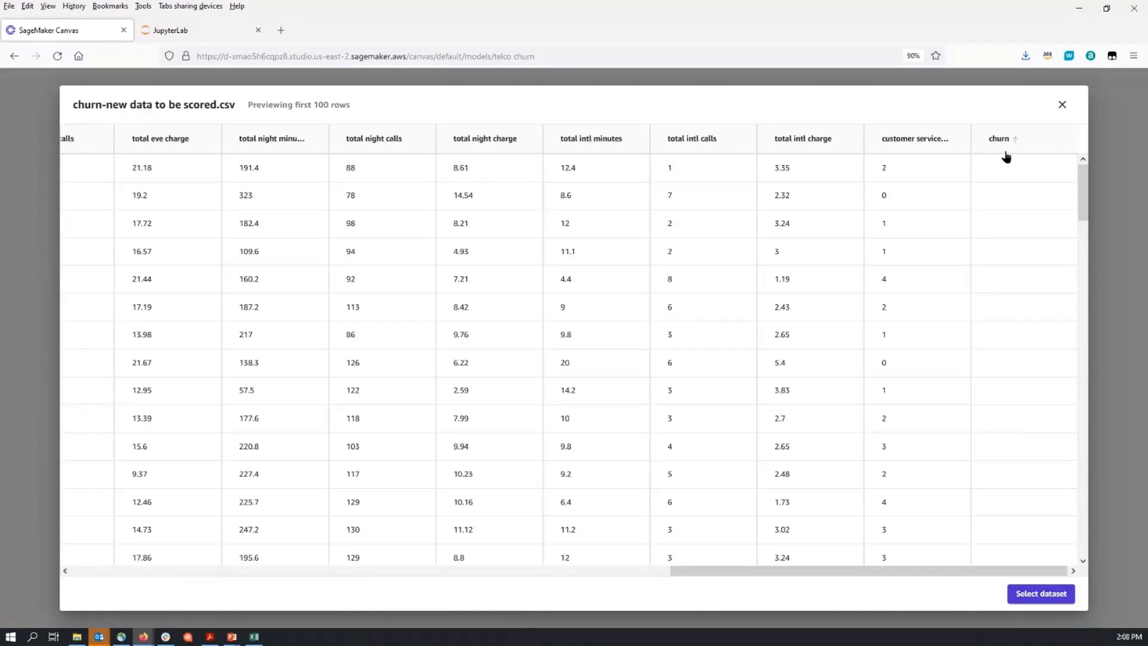
{"action": "left_click", "coordinate": [1031, 593]}
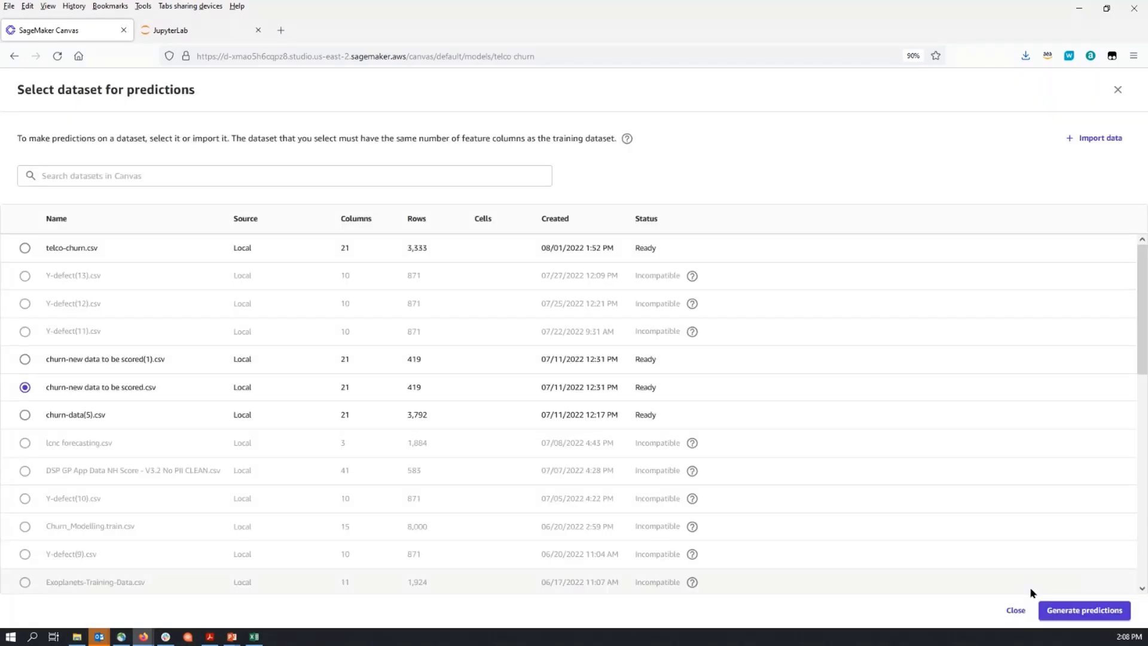
{"action": "left_click", "coordinate": [1062, 611]}
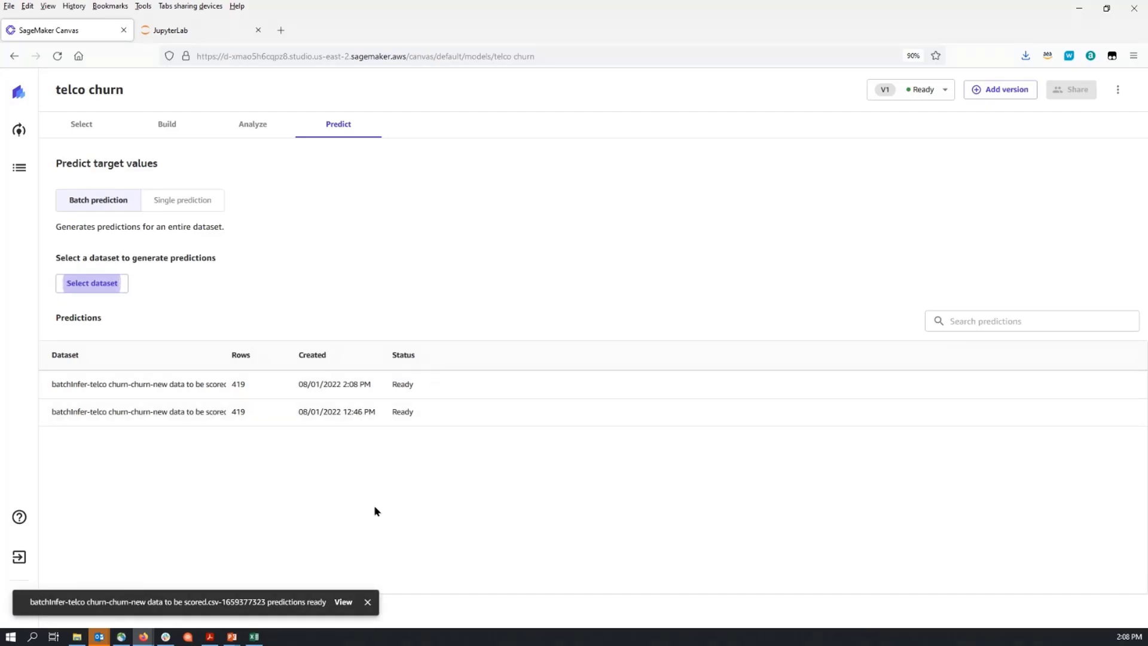
- View the new batch prediction results, sorting them by predicted churn with True first and by ascending probability
{"action": "left_click", "coordinate": [343, 603]}
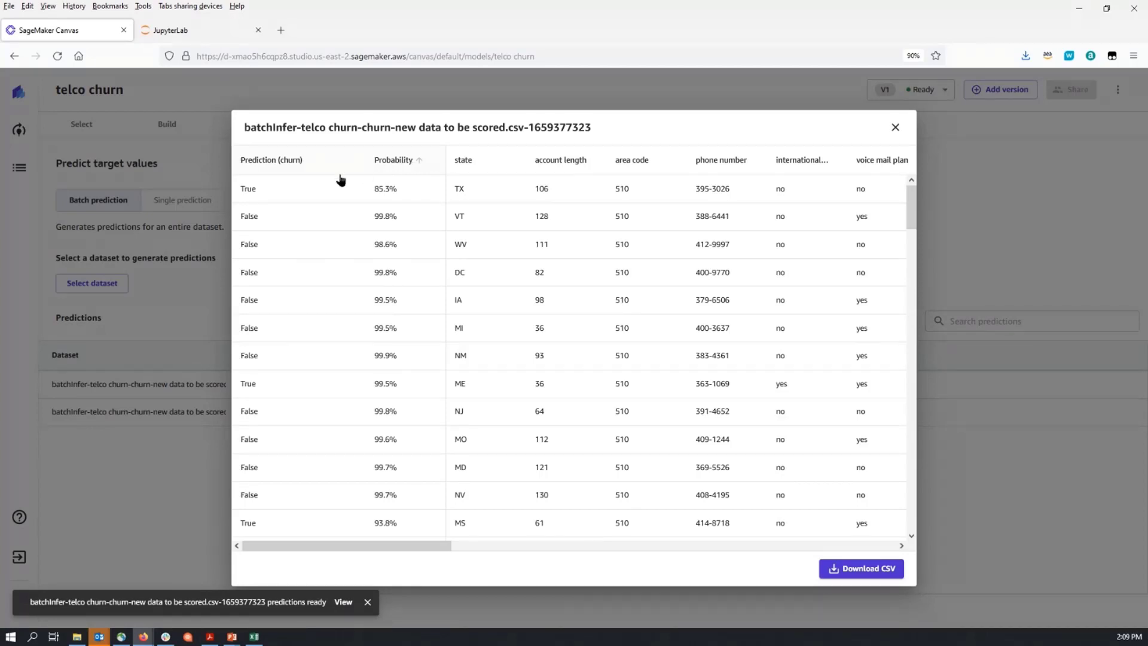
{"action": "left_click", "coordinate": [272, 166]}
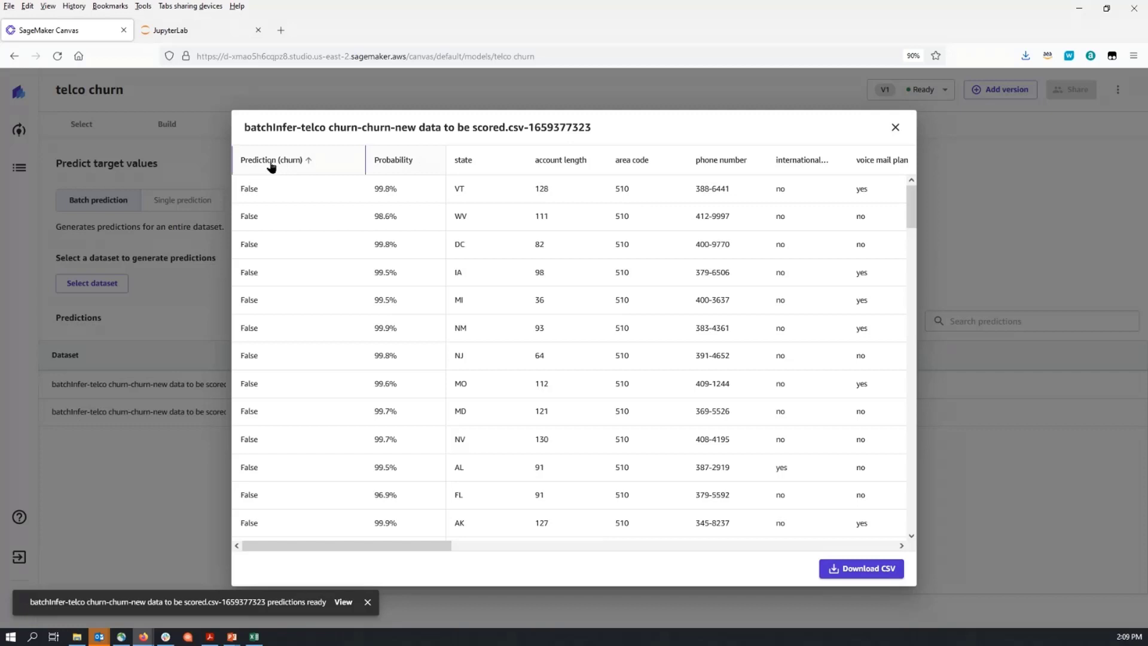
{"action": "left_click", "coordinate": [272, 167]}
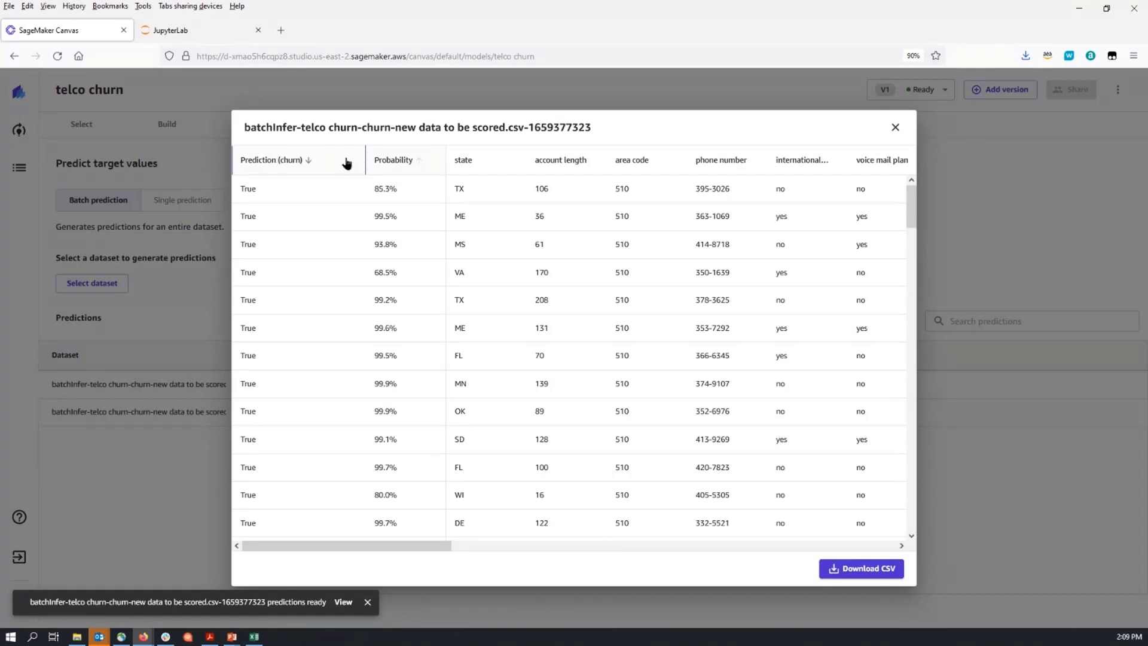
{"action": "left_click", "coordinate": [404, 161]}
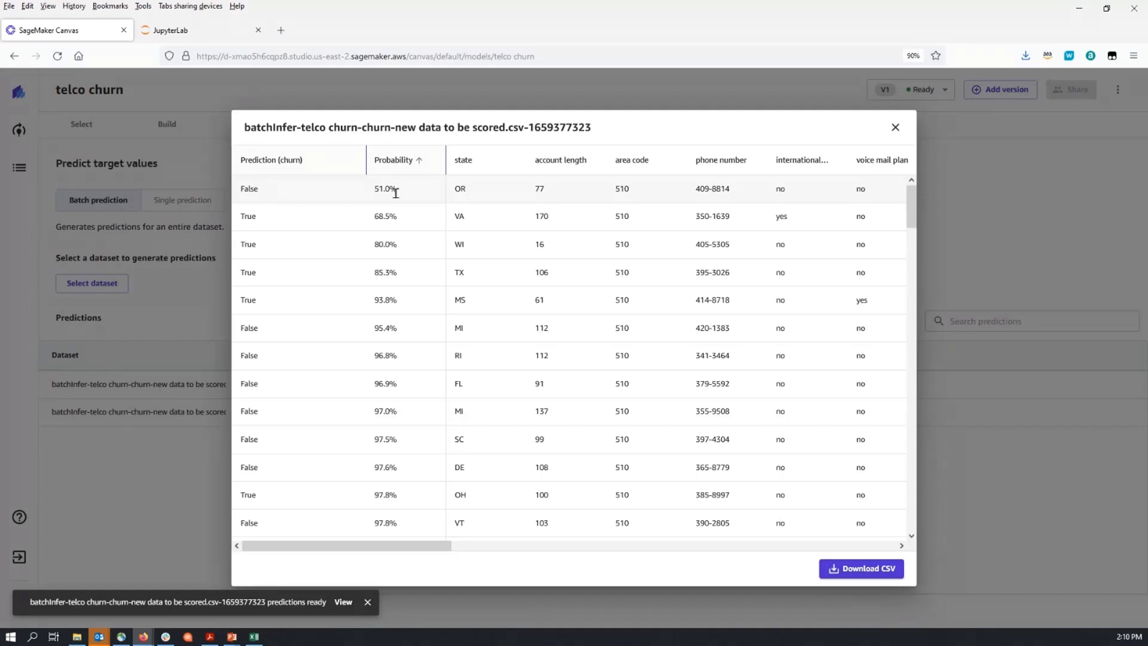
- Download the batch predictions as CSV, open the file in Excel, and format the probability column as percentages
{"action": "left_click", "coordinate": [857, 568]}
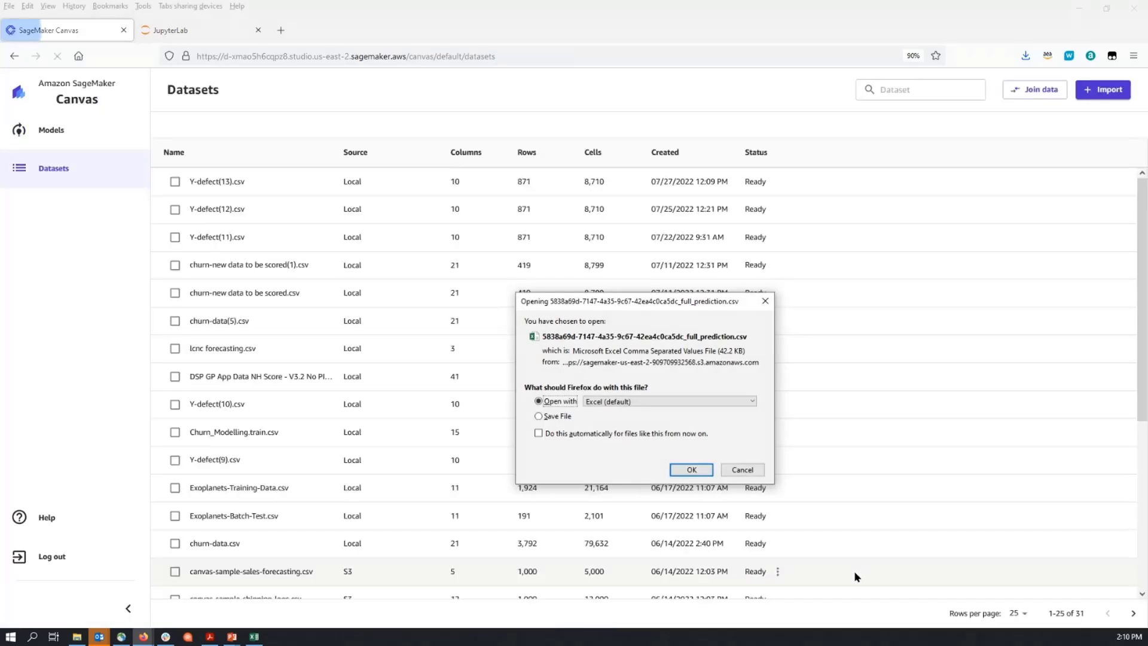
{"action": "left_click", "coordinate": [698, 471]}
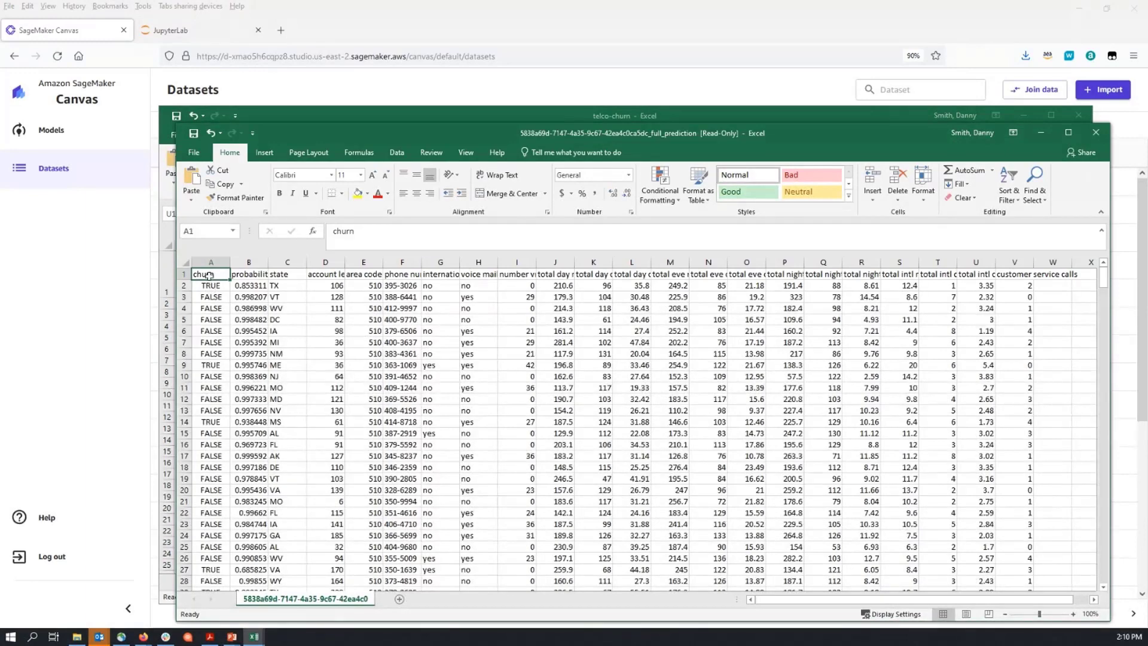
{"action": "left_click", "coordinate": [244, 274]}
{"action": "left_click", "coordinate": [251, 261]}
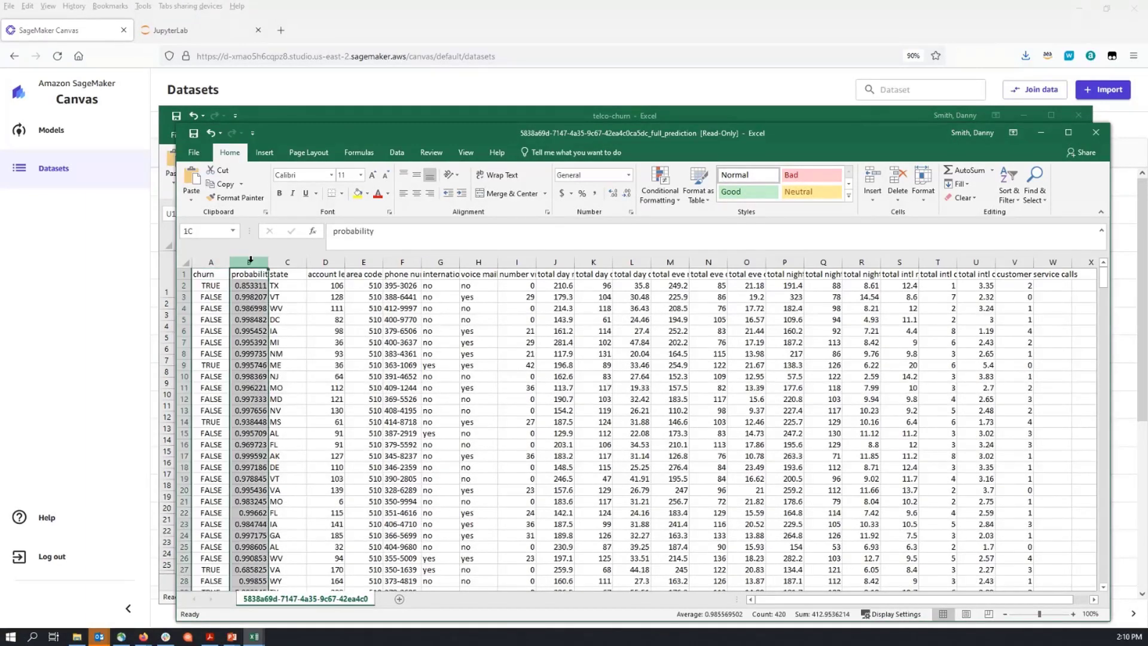
{"action": "left_click", "coordinate": [580, 194]}
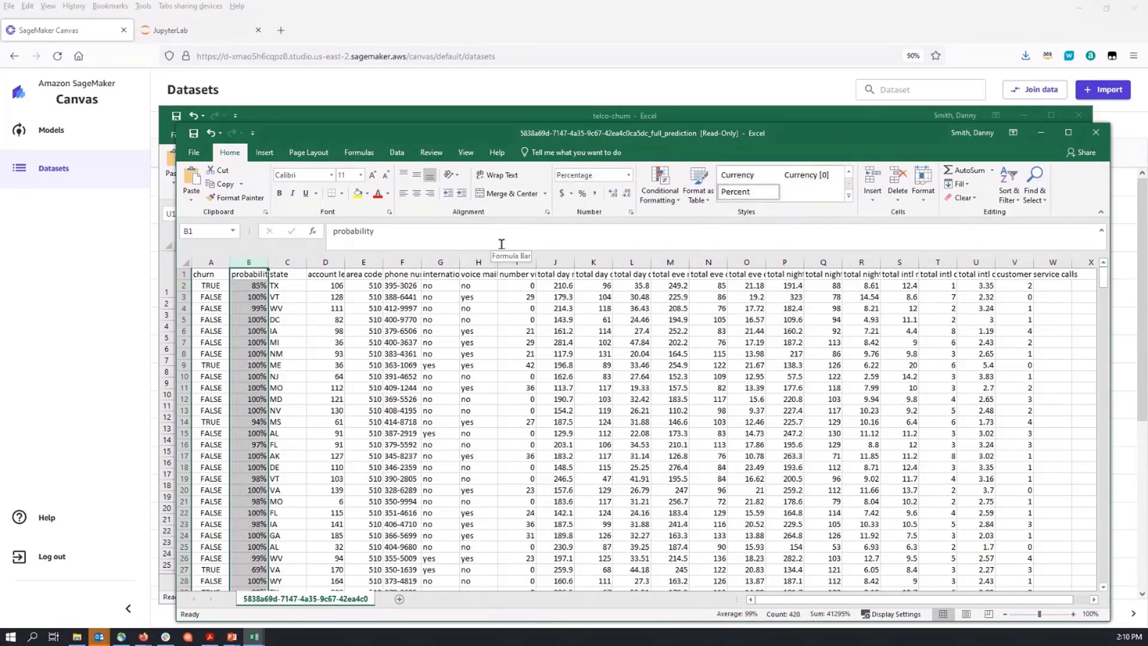
- Return to SageMaker Canvas, reopen the telco churn model, and switch its prediction mode to Single prediction
{"action": "left_click", "coordinate": [550, 80]}
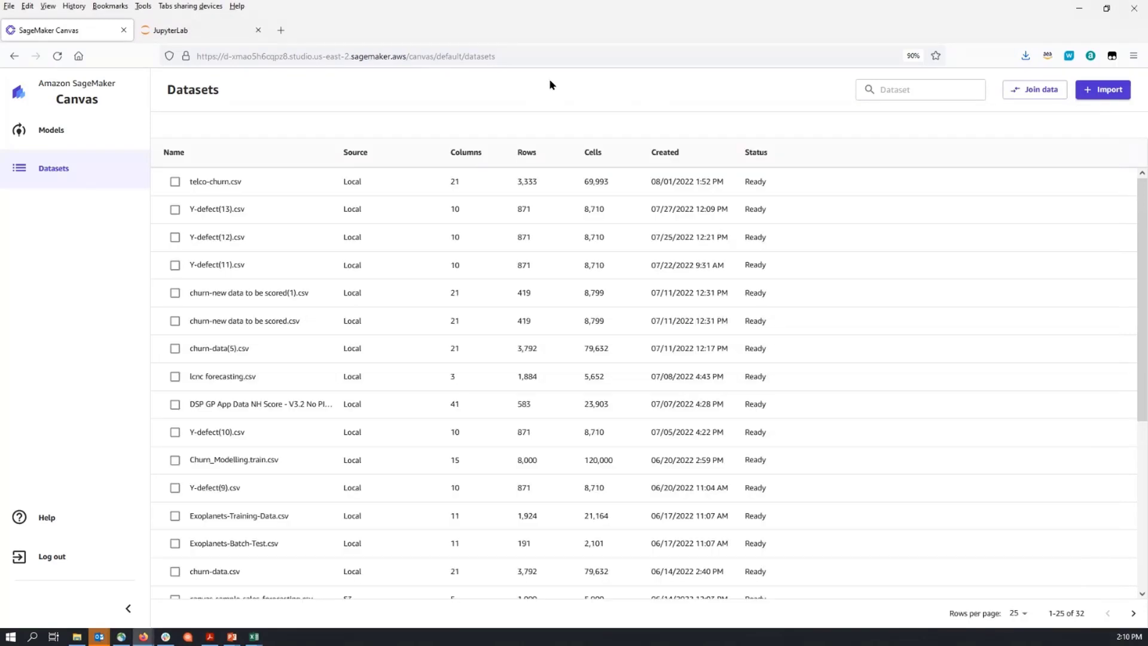
{"action": "left_click", "coordinate": [62, 131]}
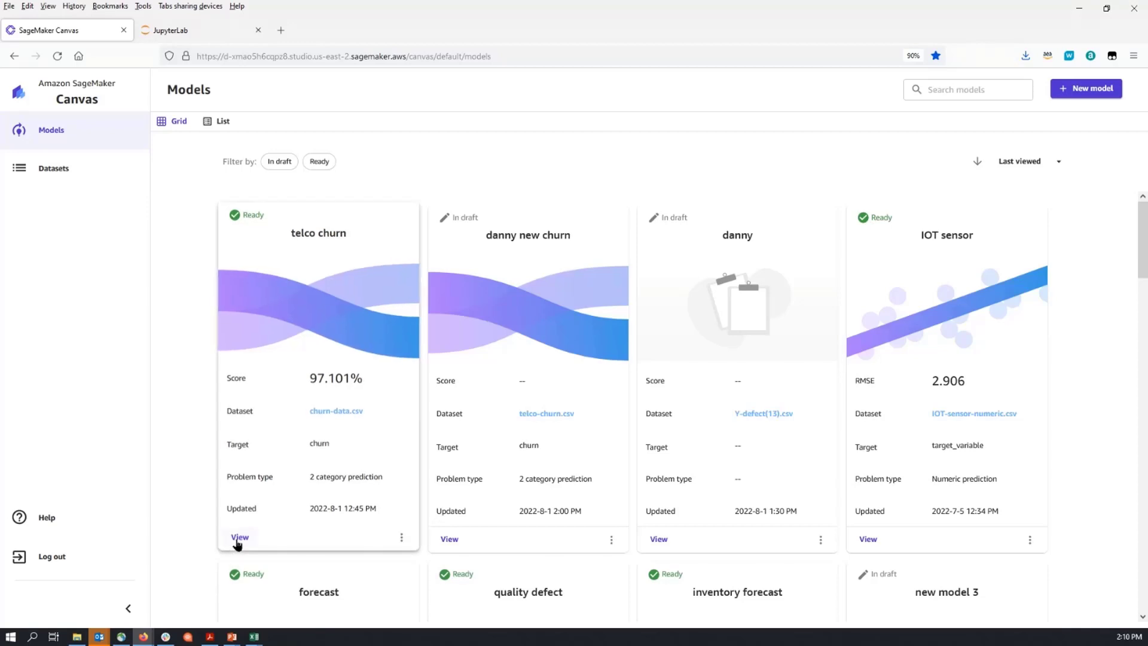
{"action": "left_click", "coordinate": [240, 537]}
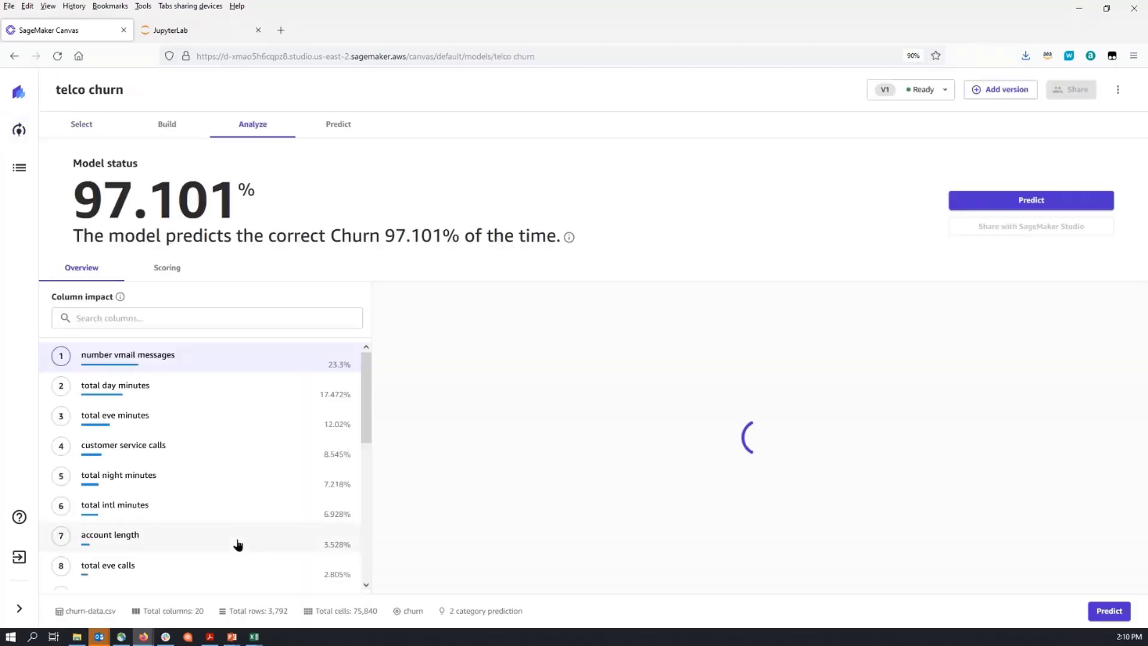
{"action": "left_click", "coordinate": [335, 128]}
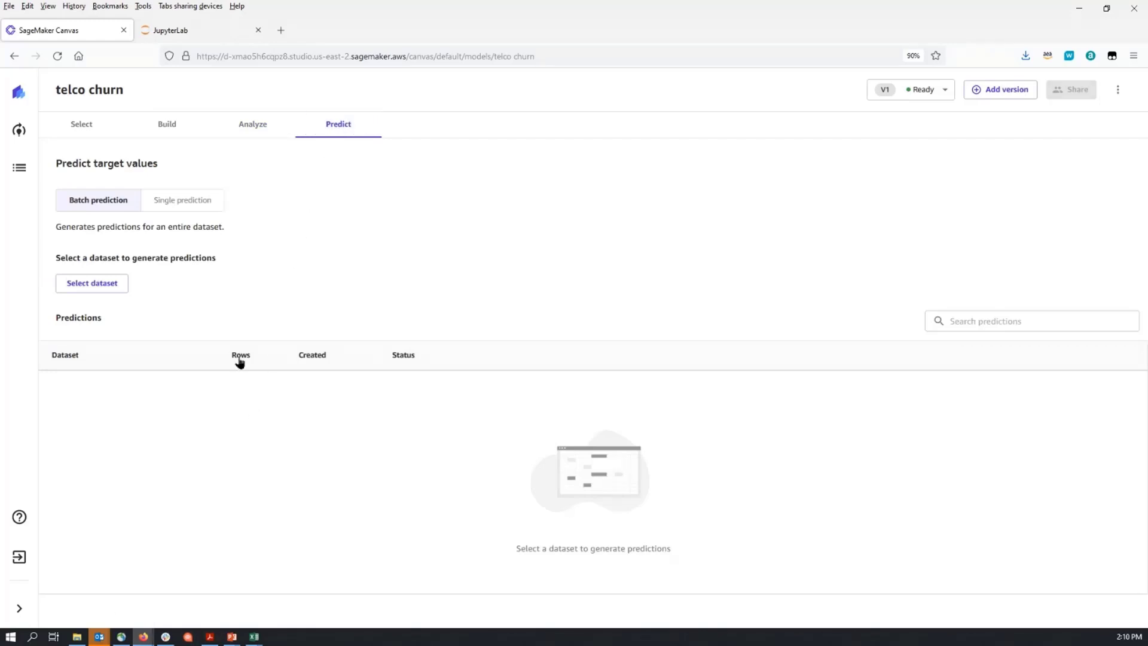
{"action": "left_click", "coordinate": [169, 202]}
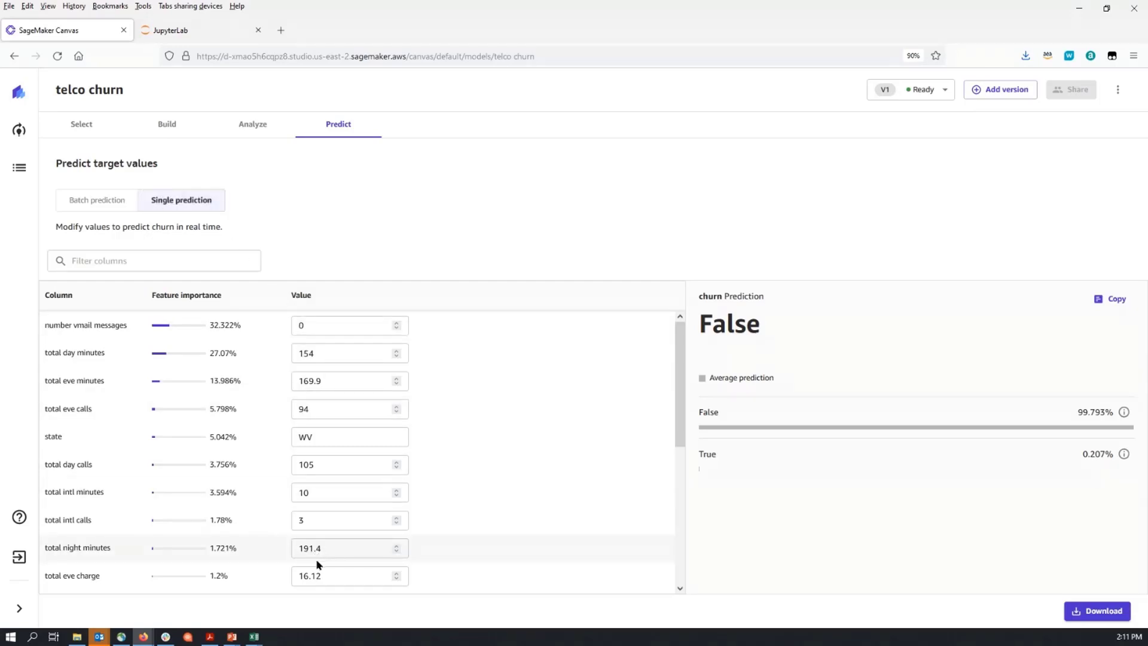
- Filter the columns by "custom", set customer service calls to 3, and update the single prediction
{"action": "left_click", "coordinate": [315, 465]}
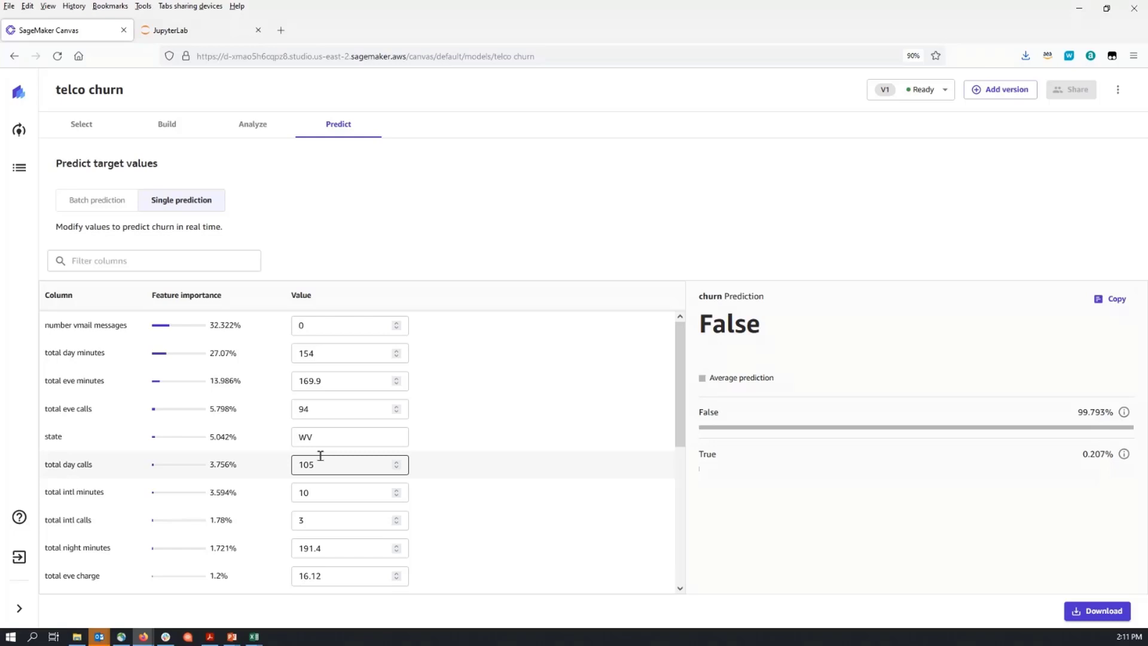
{"action": "left_click", "coordinate": [185, 266]}
{"action": "type", "text": "custom"}
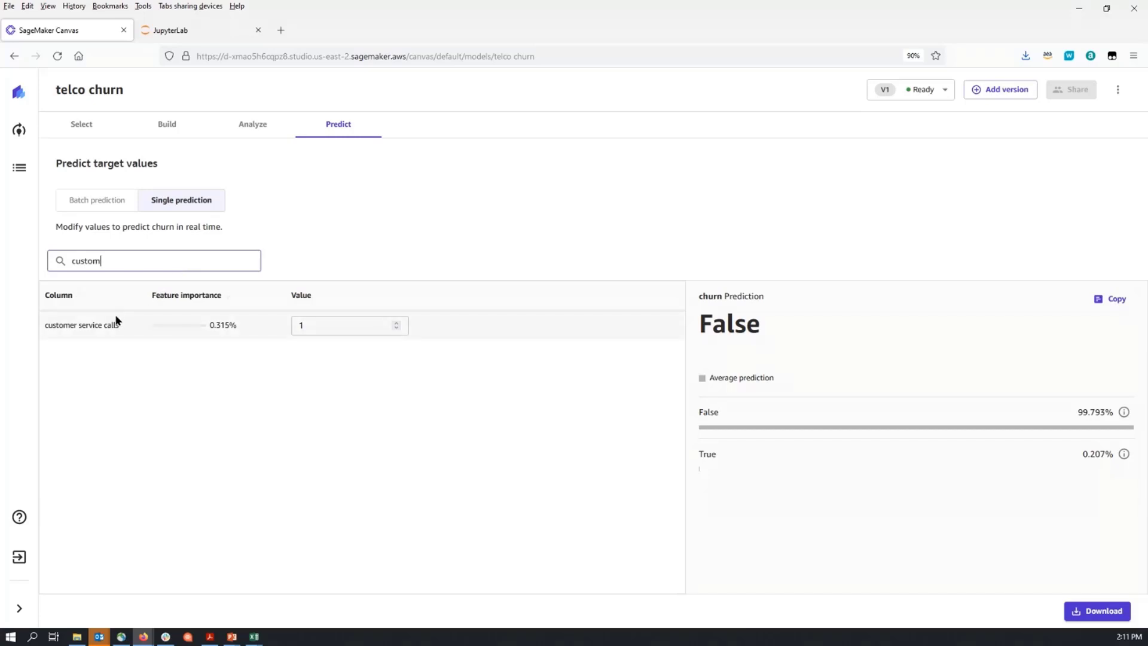
{"action": "left_click", "coordinate": [345, 326]}
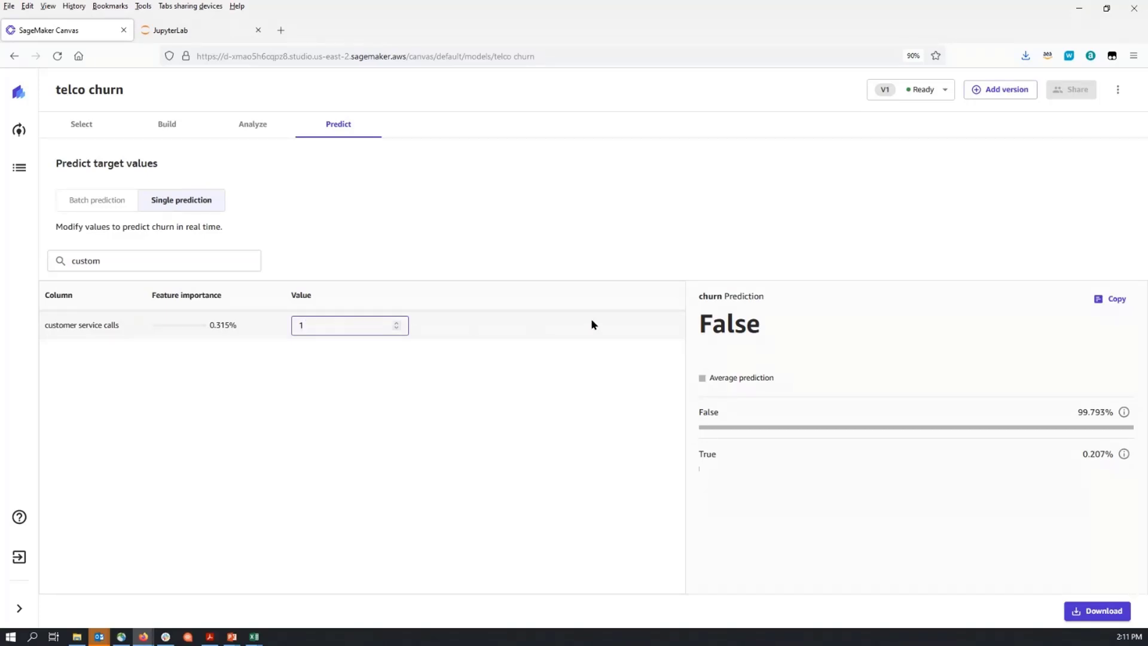
{"action": "left_click_drag", "start_coordinate": [704, 322], "coordinate": [758, 324]}
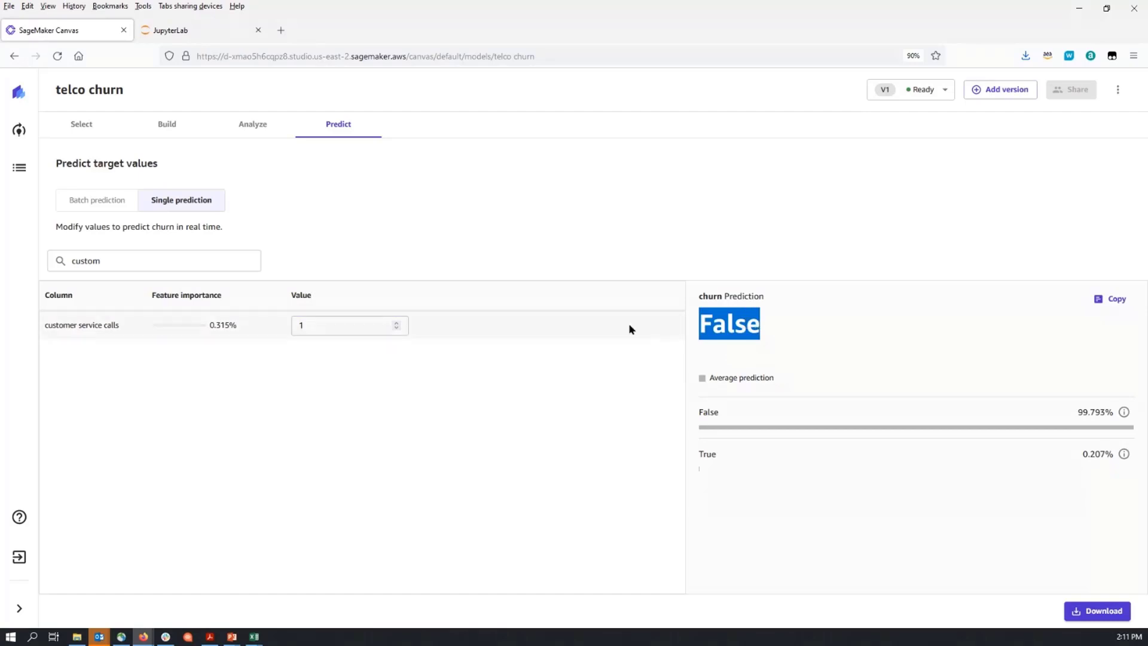
{"action": "left_click", "coordinate": [359, 326]}
{"action": "key", "text": "BackSpace"}
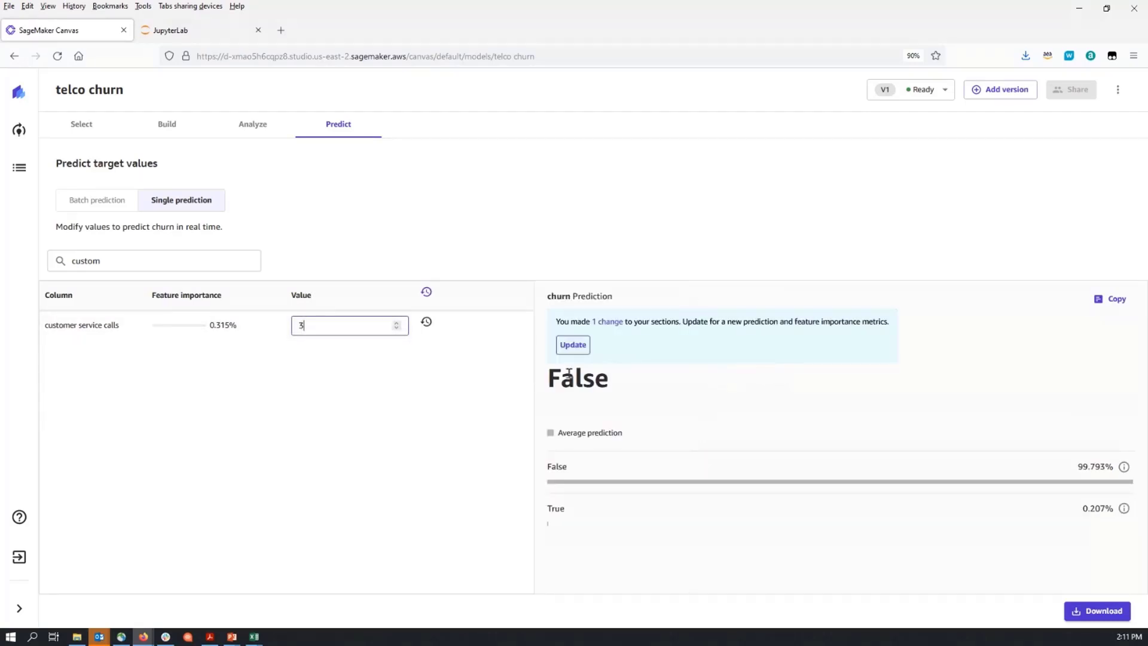
{"action": "left_click", "coordinate": [573, 344]}
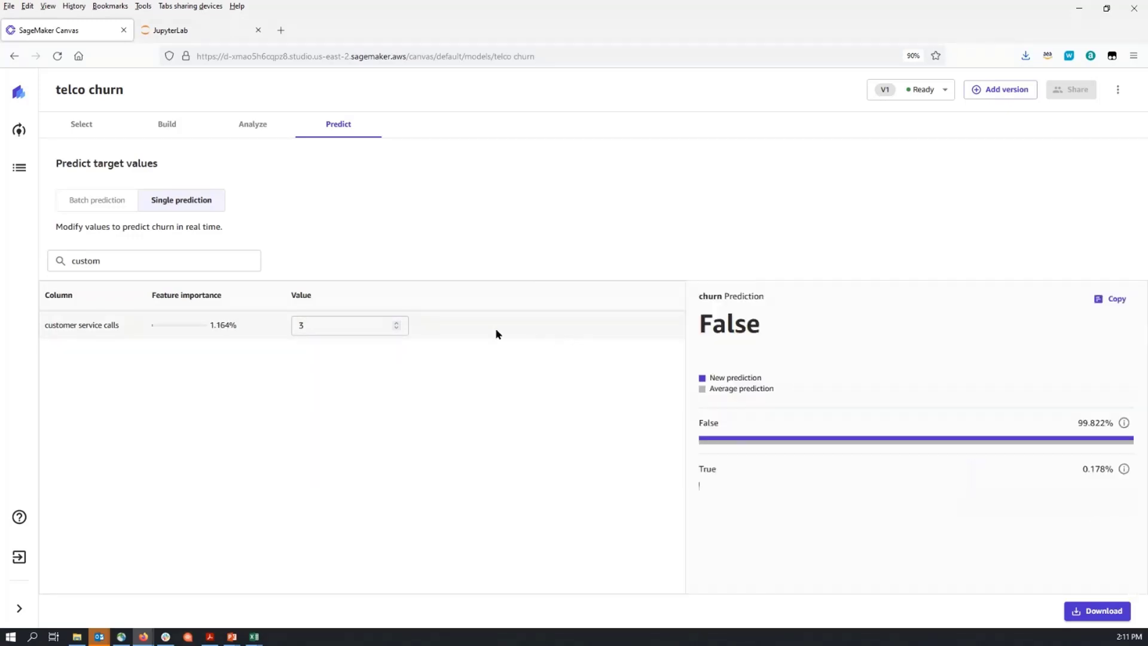
- Clear the column filter, set customer service calls to 4, and update the prediction to check the True probability
{"action": "left_click", "coordinate": [210, 269]}
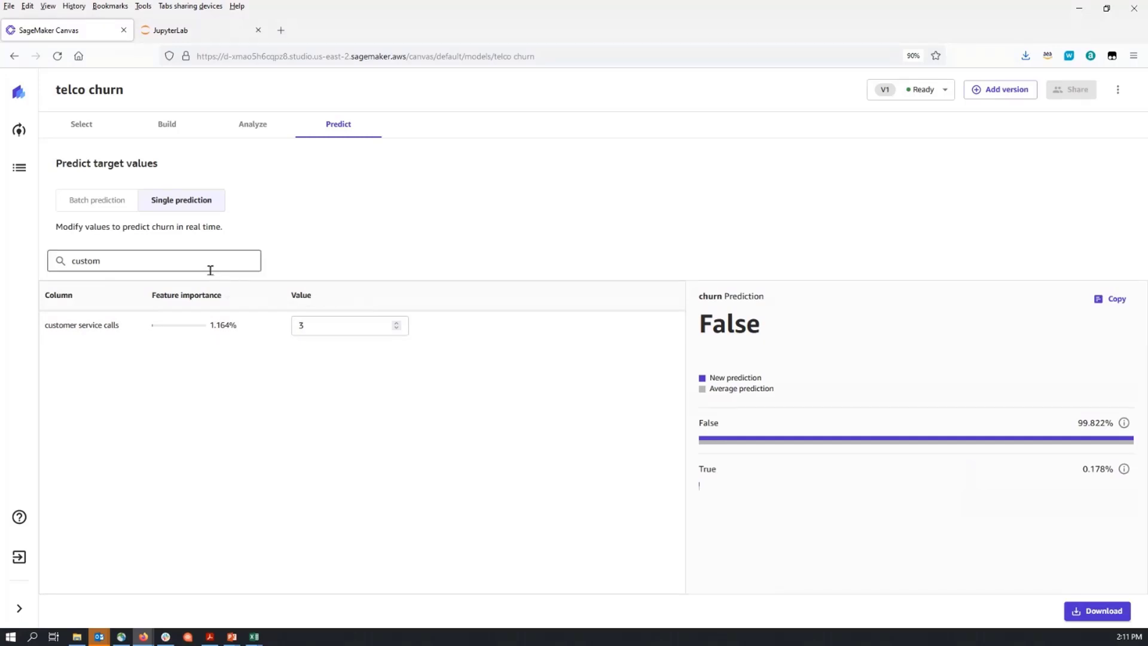
{"action": "key", "text": "BackSpace"}
{"action": "key", "text": "BackSpace"}
{"action": "key", "text": "BackSpace"}
{"action": "key", "text": "BackSpace"}
{"action": "key", "text": "BackSpace"}
{"action": "key", "text": "BackSpace"}
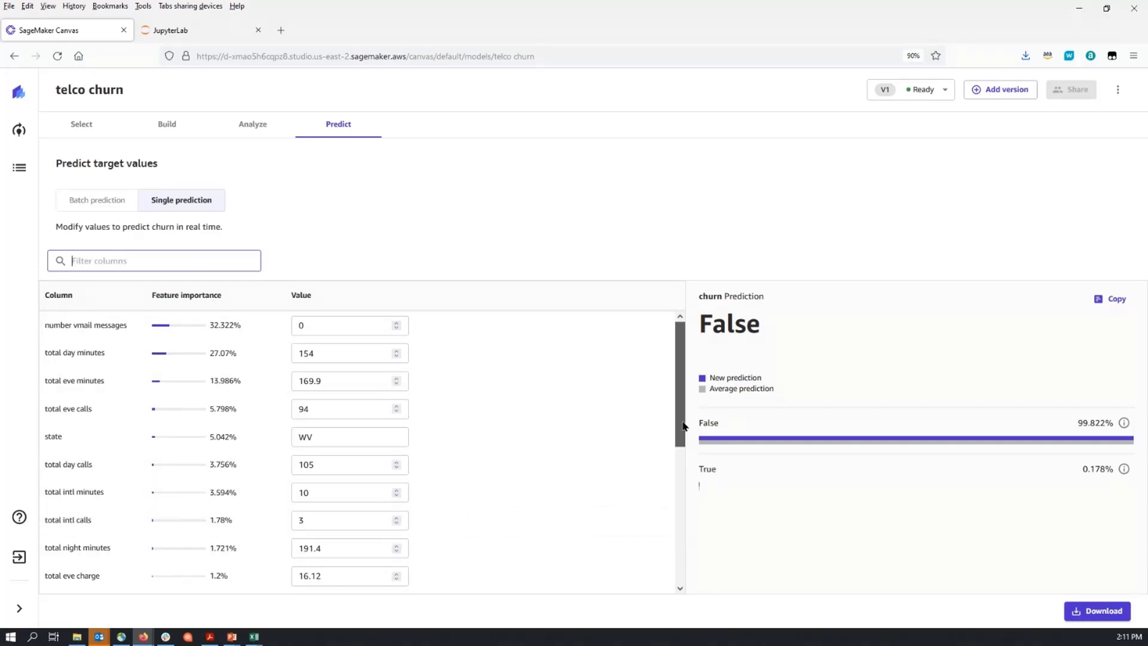
{"action": "left_click_drag", "start_coordinate": [681, 430], "coordinate": [692, 502]}
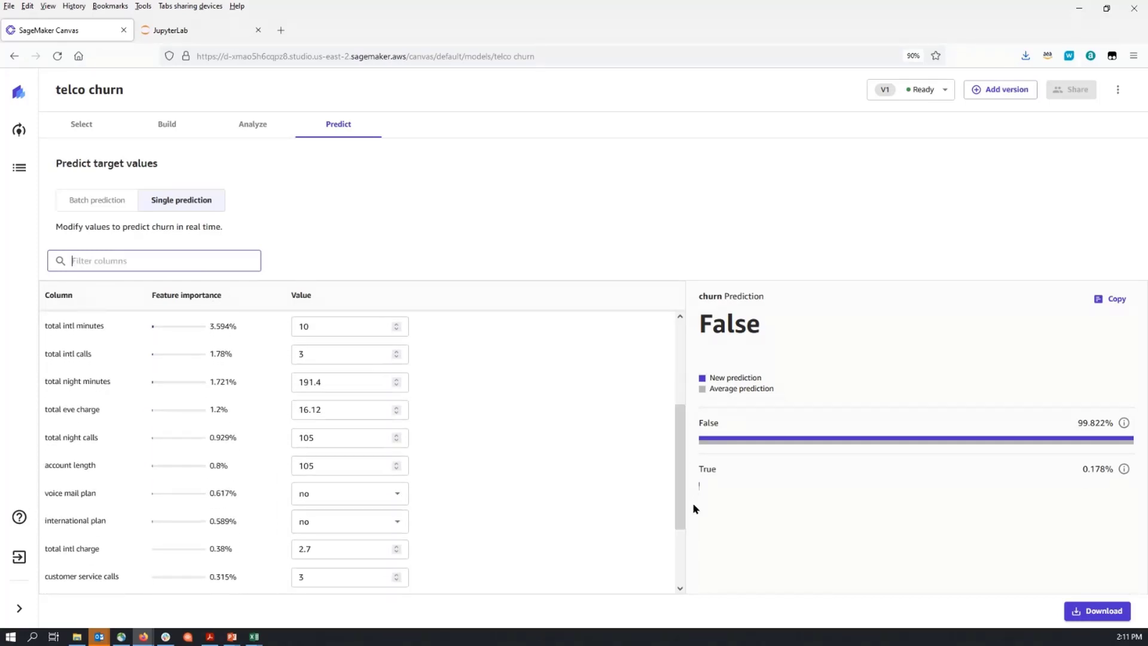
{"action": "left_click", "coordinate": [328, 585]}
{"action": "key", "text": "BackSpace"}
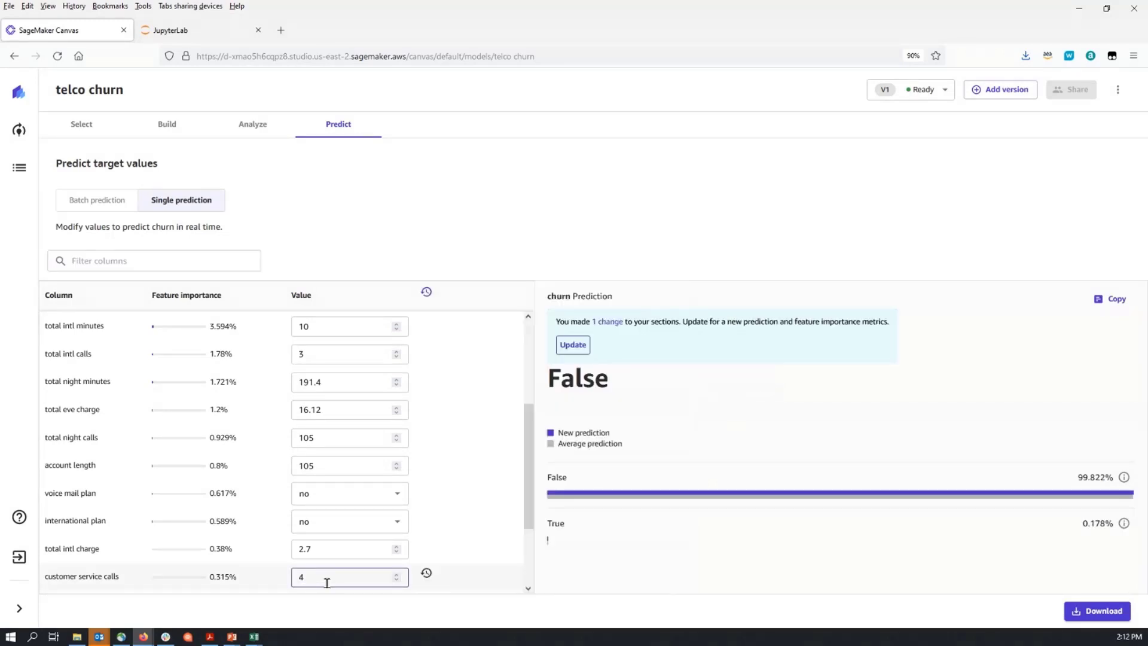
{"action": "left_click", "coordinate": [568, 345]}
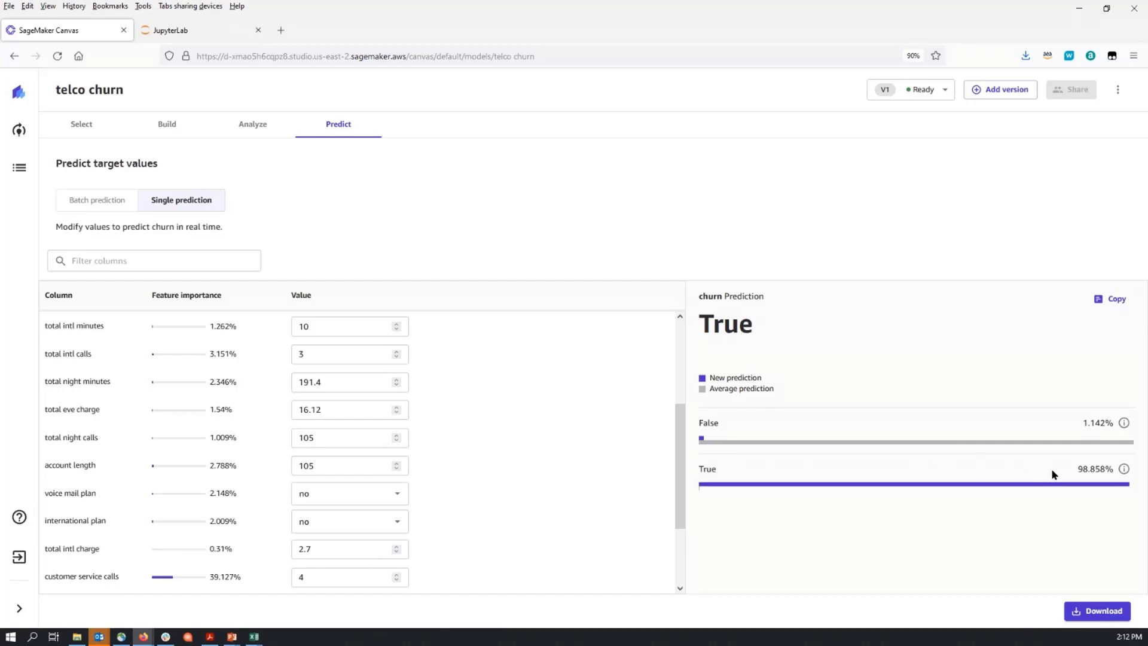
{"action": "left_click_drag", "start_coordinate": [1077, 469], "coordinate": [1115, 469]}
- Review the telco churn model's workflow stages from dataset selection through build, analysis overview and scoring to prediction
{"action": "left_click", "coordinate": [88, 130]}
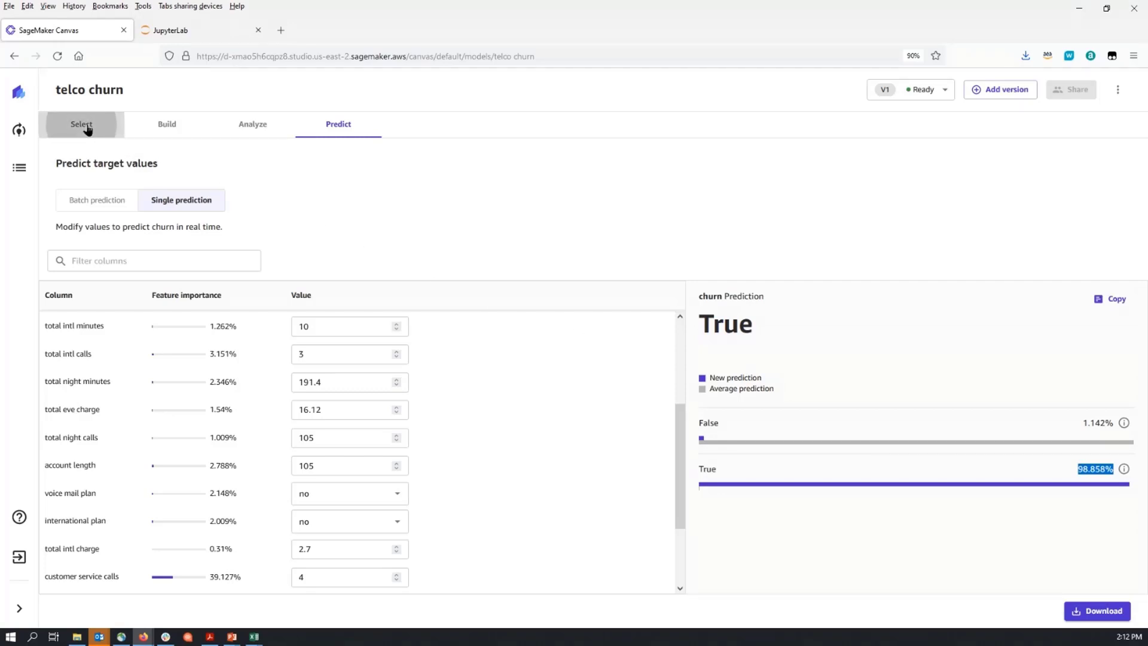
{"action": "left_click", "coordinate": [165, 133]}
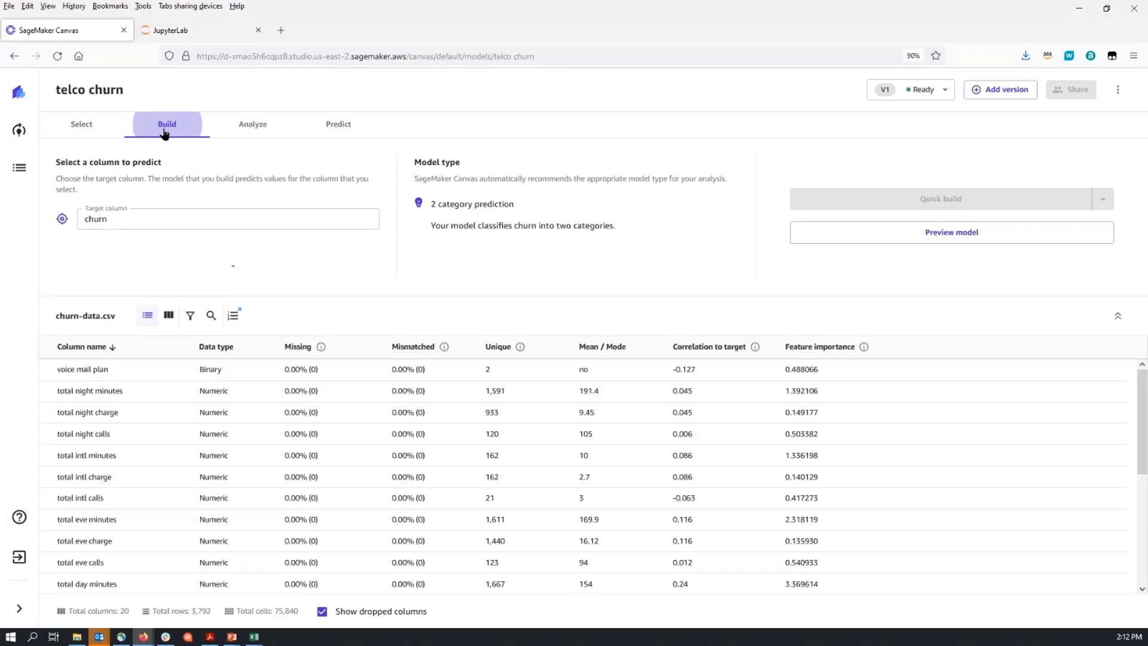
{"action": "left_click", "coordinate": [244, 131]}
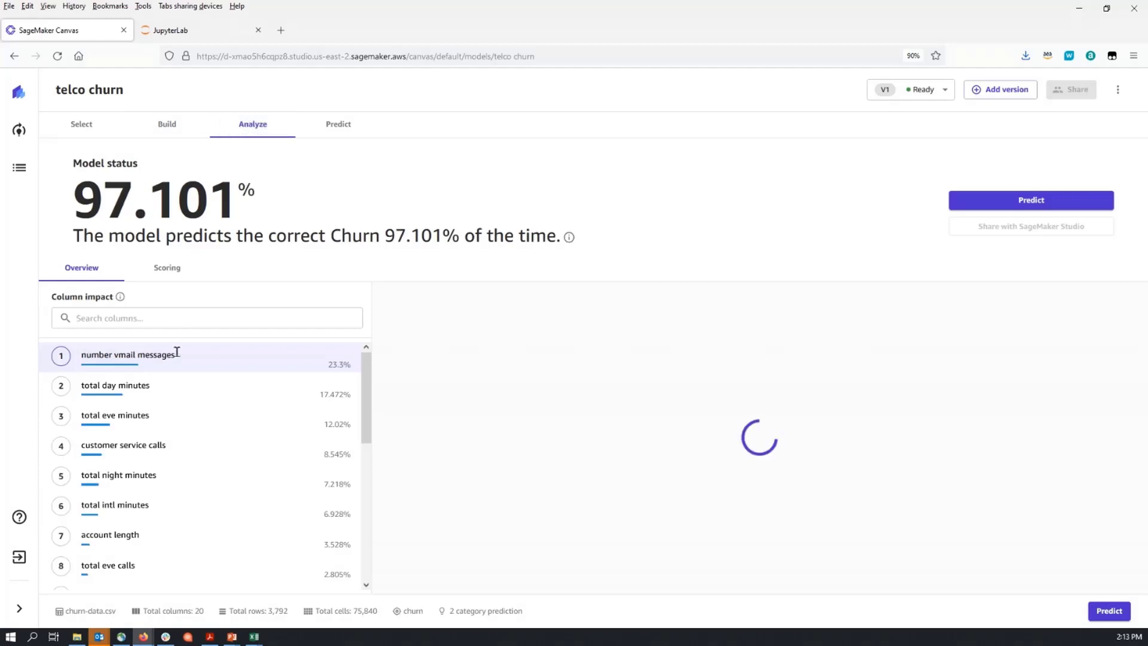
{"action": "left_click", "coordinate": [169, 277]}
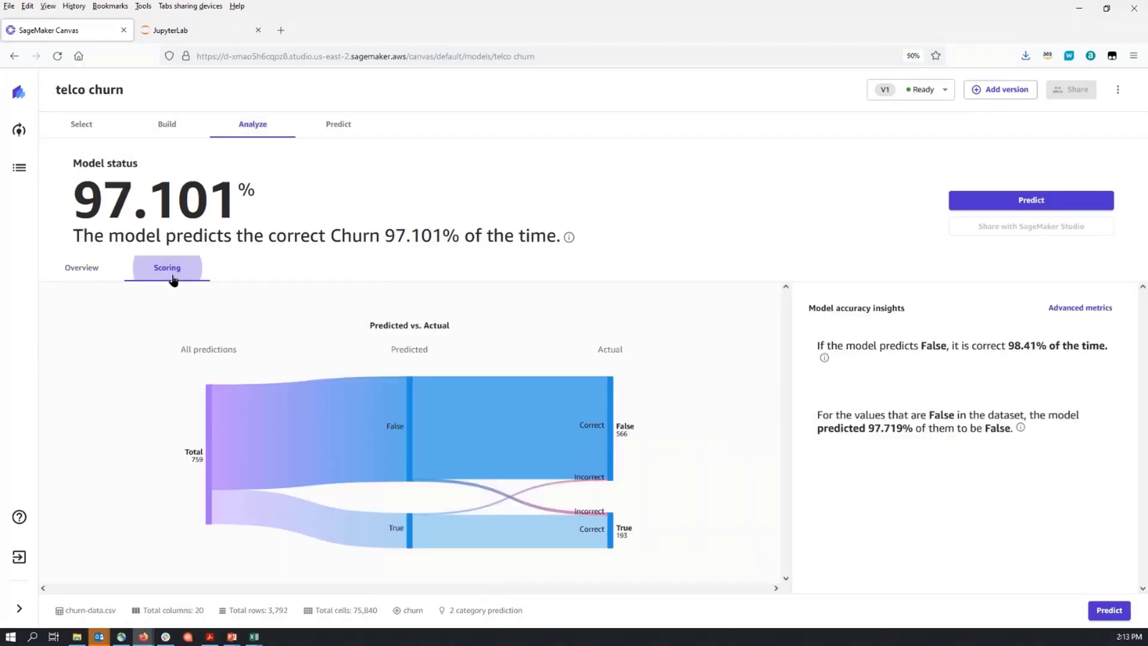
{"action": "left_click", "coordinate": [329, 128]}
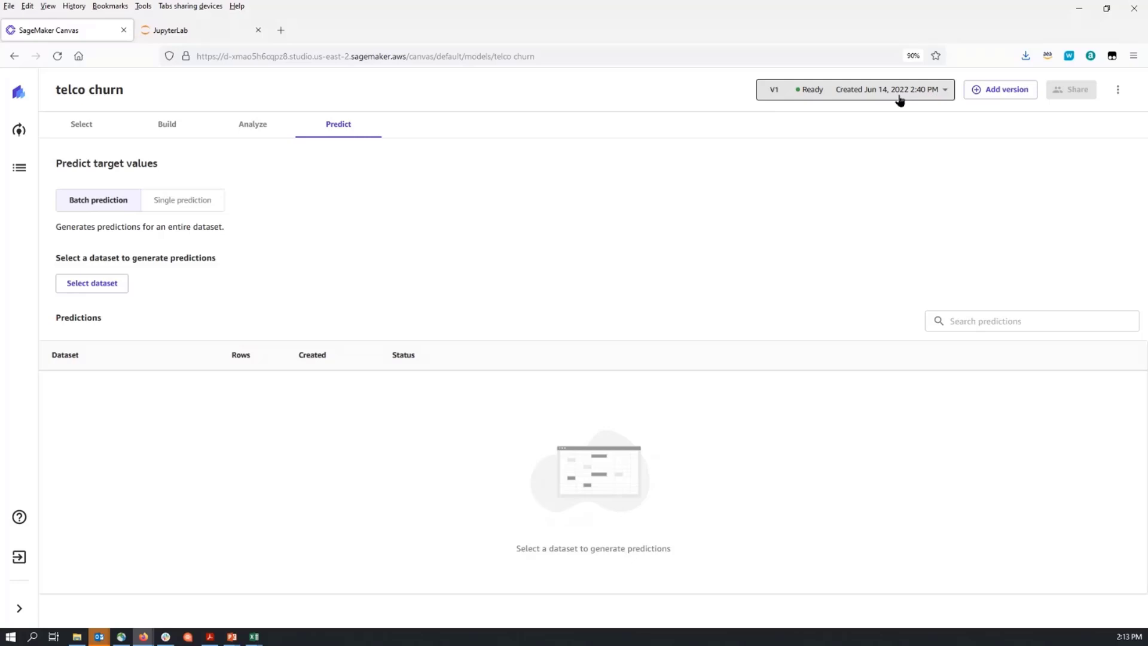
- Switch the telco churn model to version V2 and review its build setup and analysis overview
{"action": "left_click", "coordinate": [899, 99]}
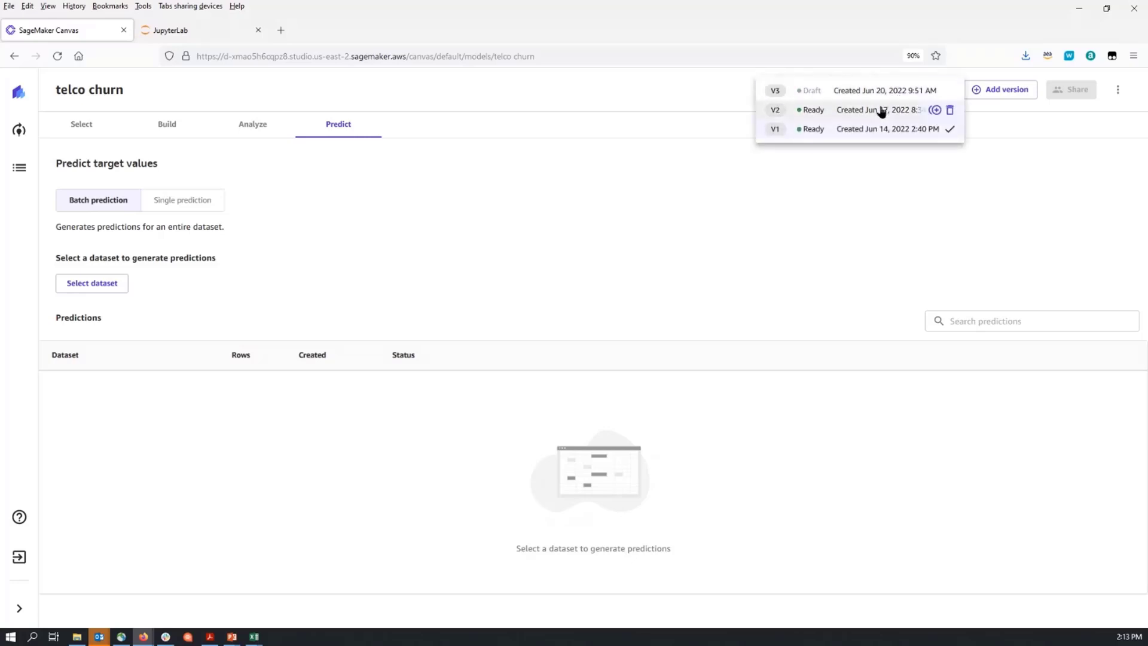
{"action": "left_click", "coordinate": [881, 112]}
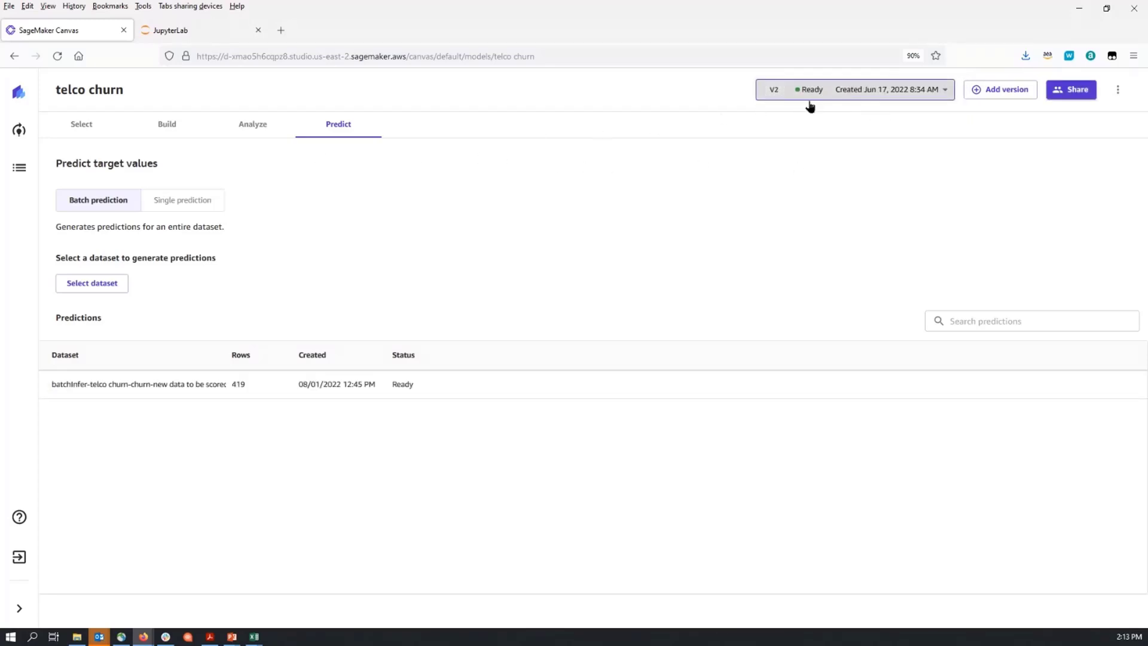
{"action": "left_click", "coordinate": [167, 126]}
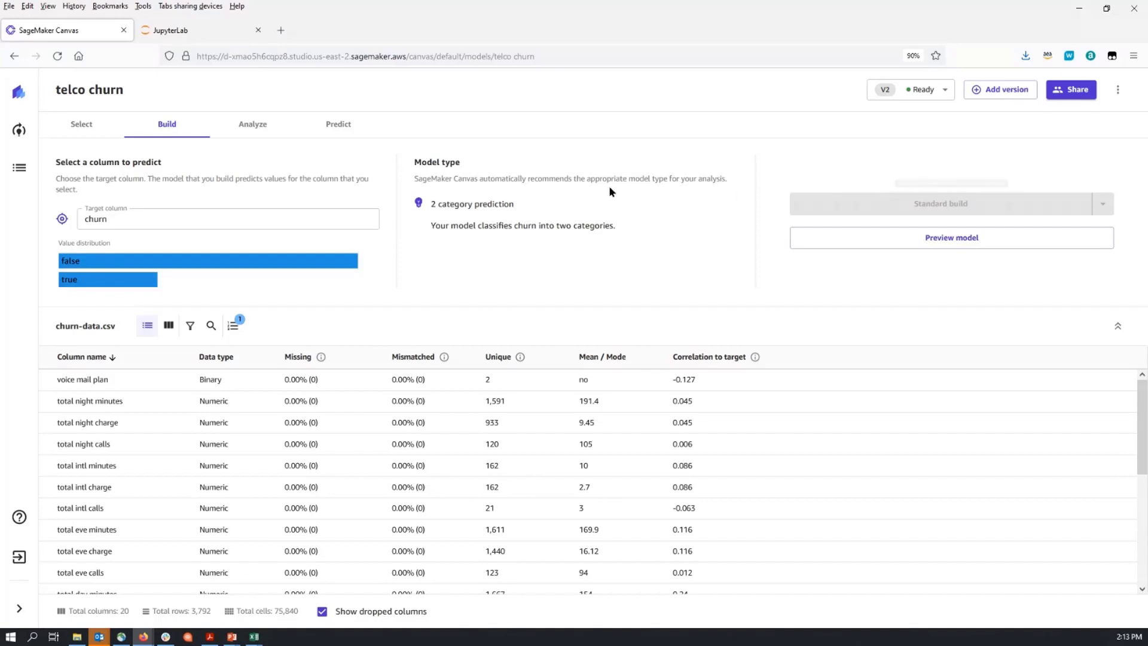
{"action": "left_click", "coordinate": [253, 126]}
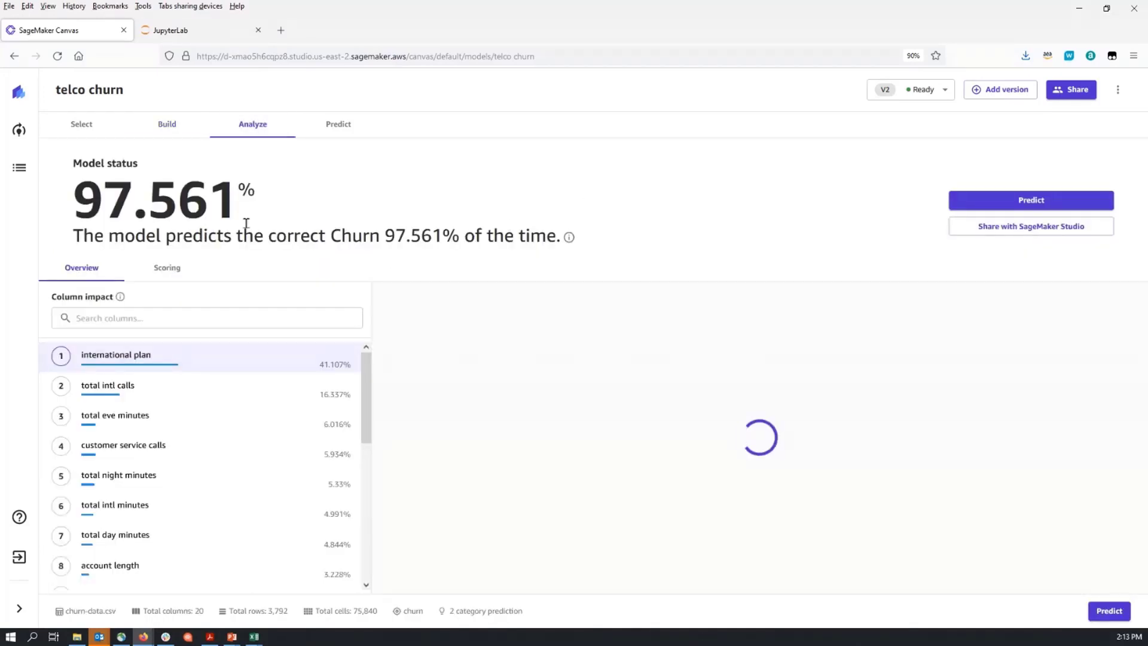
- Examine the V2 model's scoring and its advanced metrics with true as the positive class, and close the metrics
{"action": "left_click", "coordinate": [173, 274]}
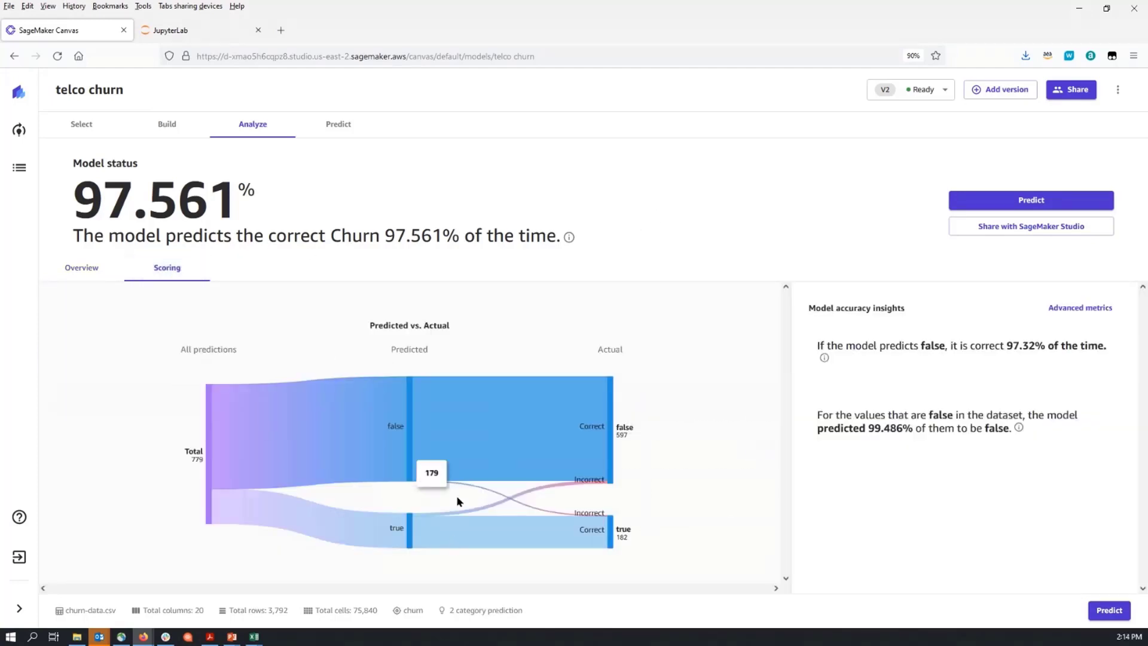
{"action": "left_click", "coordinate": [1082, 308]}
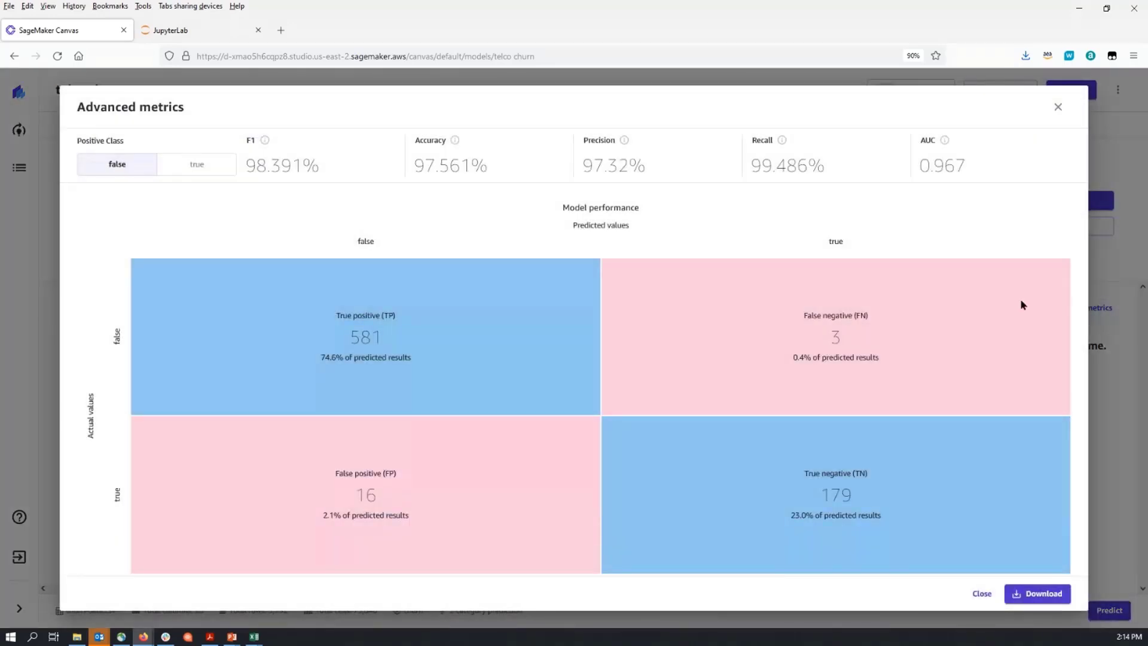
{"action": "left_click", "coordinate": [197, 164]}
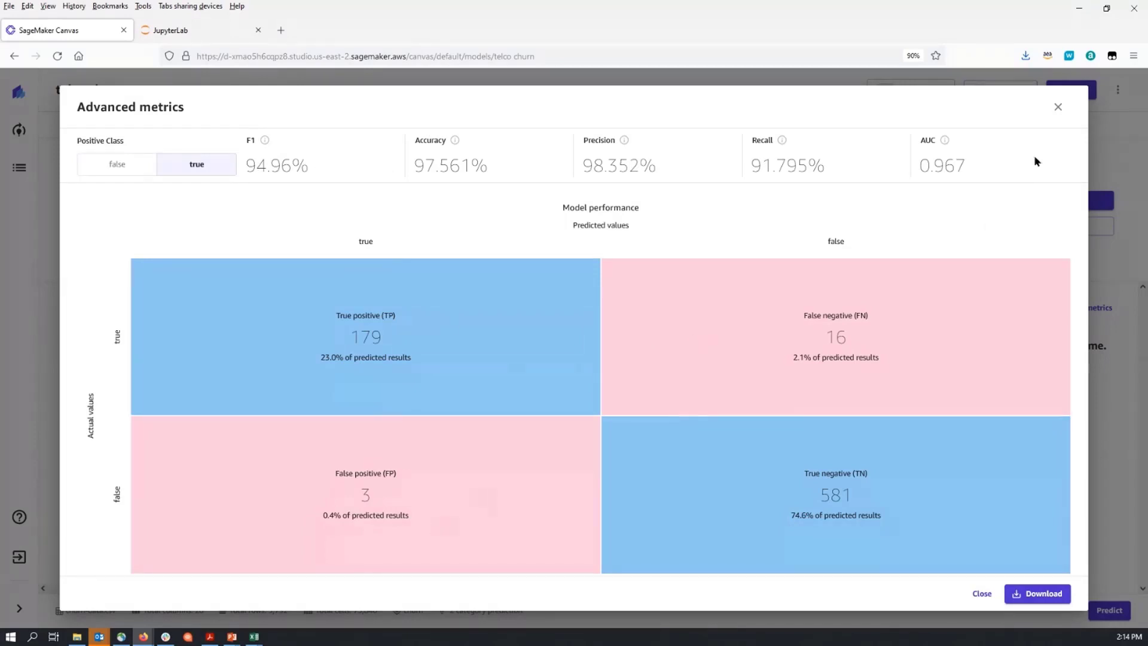
{"action": "left_click", "coordinate": [1057, 113]}
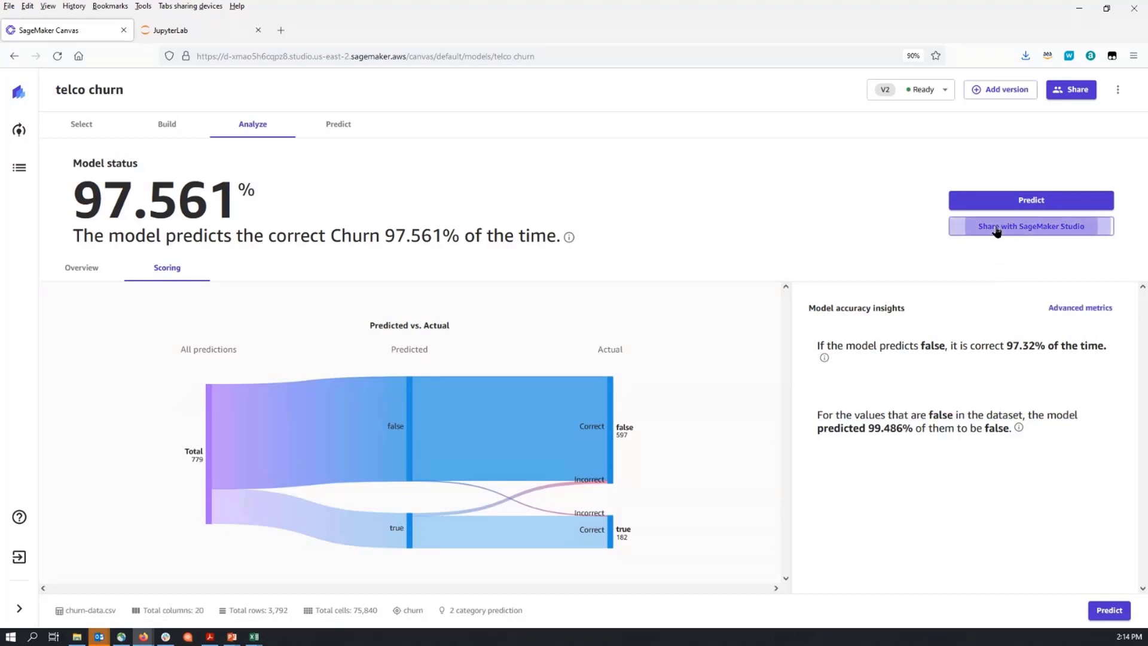
- Create a SageMaker Studio share link for version V2 with the note "hey please verify" and copy the link
{"action": "left_click", "coordinate": [997, 231]}
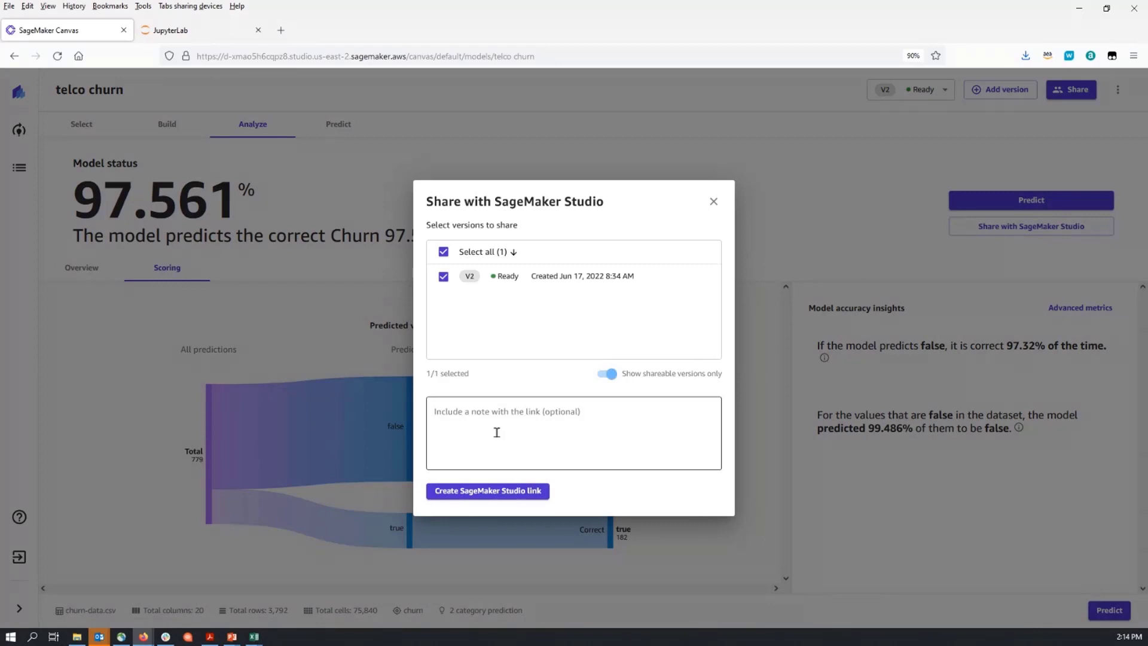
{"action": "left_click", "coordinate": [516, 421]}
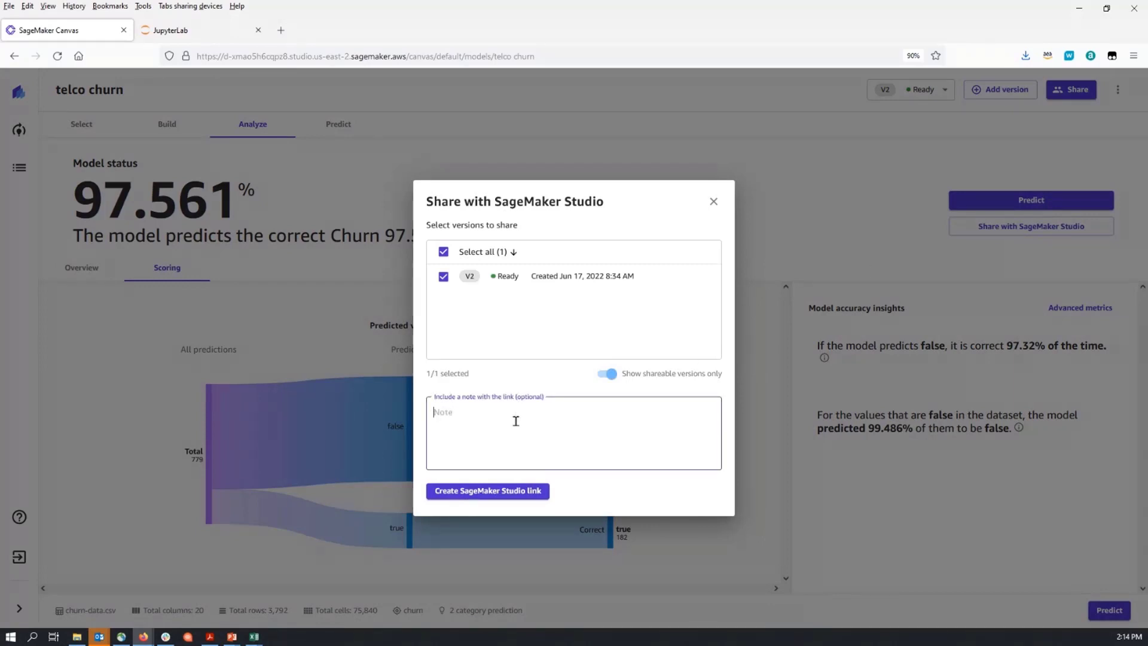
{"action": "type", "text": "p"}
{"action": "key", "text": "BackSpace"}
{"action": "type", "text": "hey please verify"}
{"action": "left_click", "coordinate": [523, 490]}
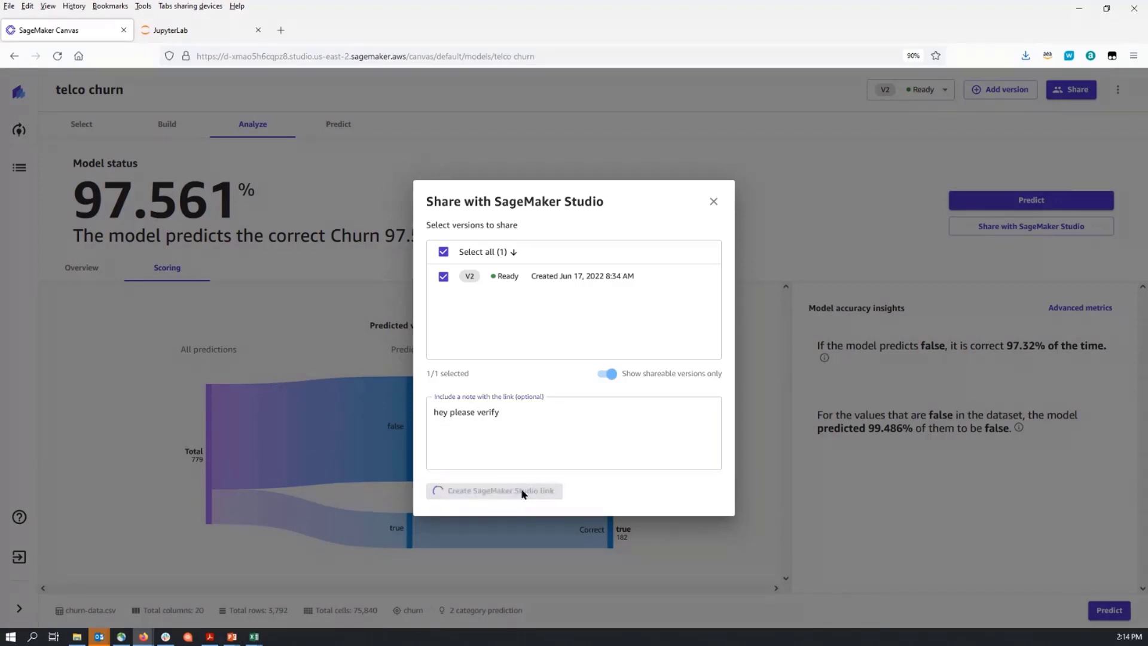
{"action": "left_click", "coordinate": [694, 481]}
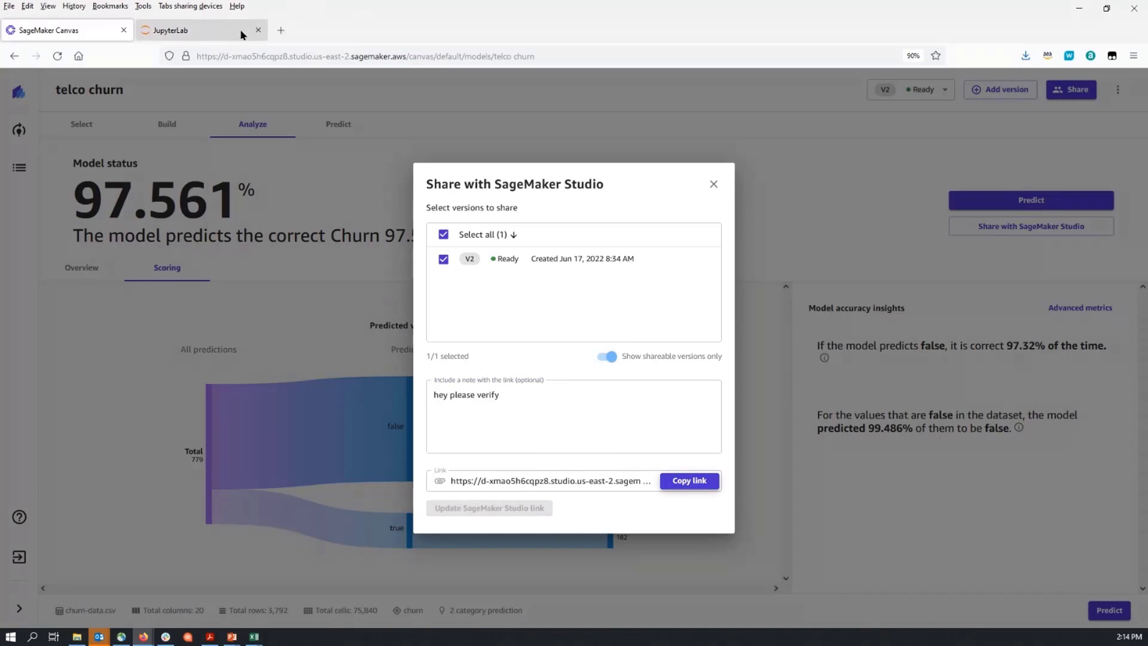
- Switch to SageMaker Studio, close the JumpStart page, and open the copied Canvas share link in this browser tab
{"action": "left_click", "coordinate": [194, 45]}
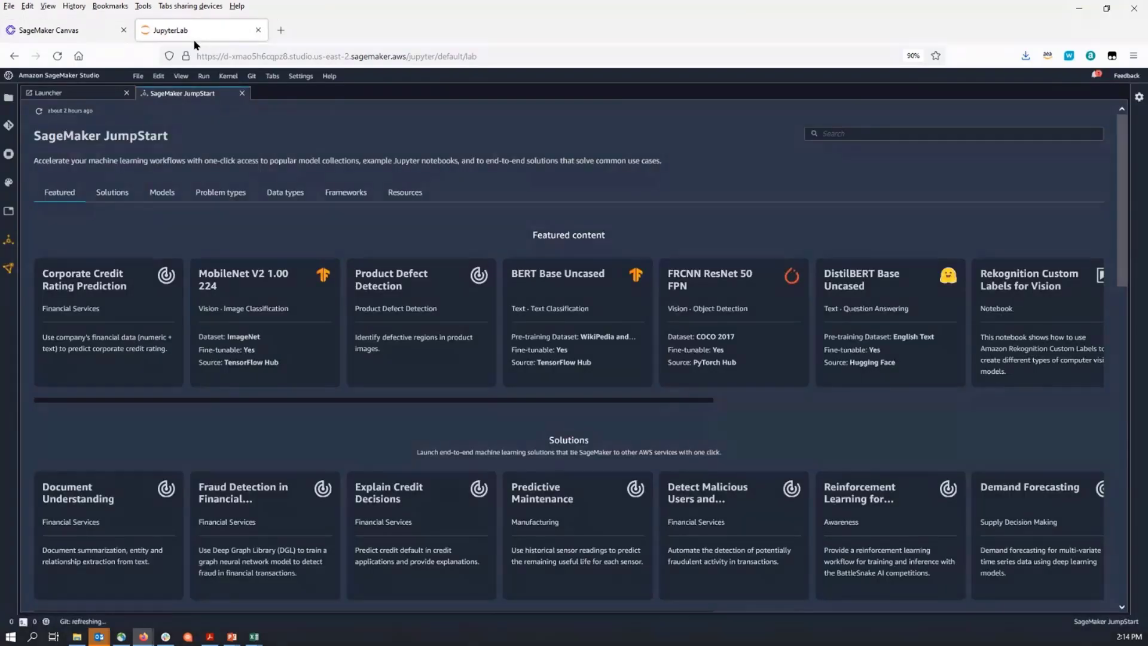
{"action": "left_click", "coordinate": [242, 93]}
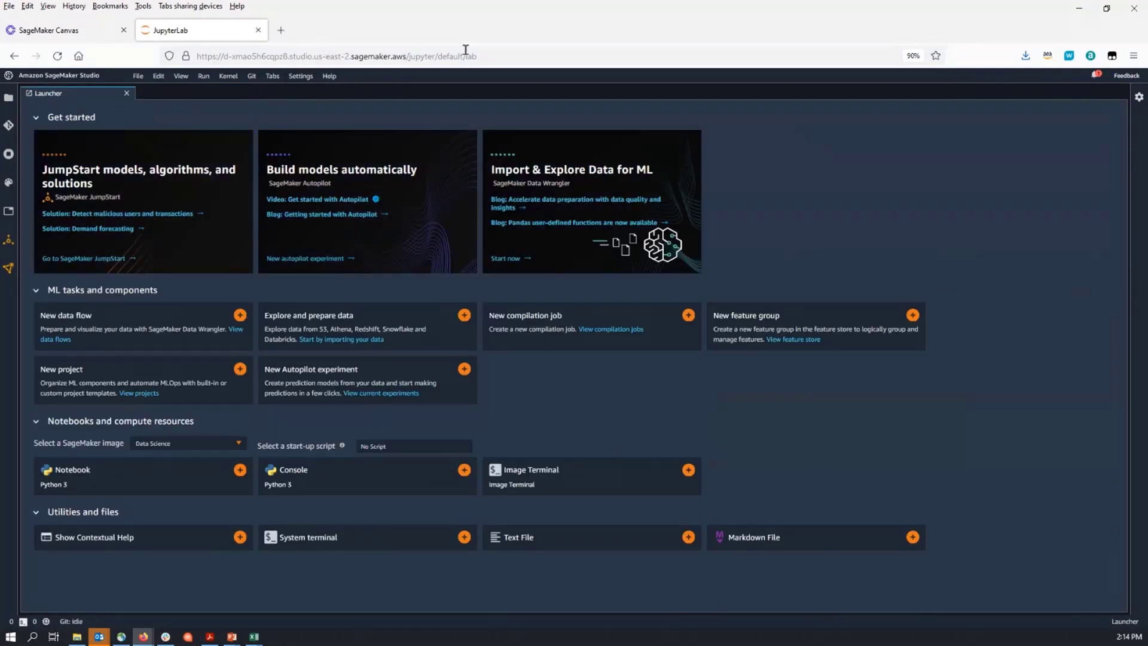
{"action": "left_click", "coordinate": [500, 54]}
{"action": "key", "text": "ctrl+a"}
{"action": "key", "text": "ctrl+v"}
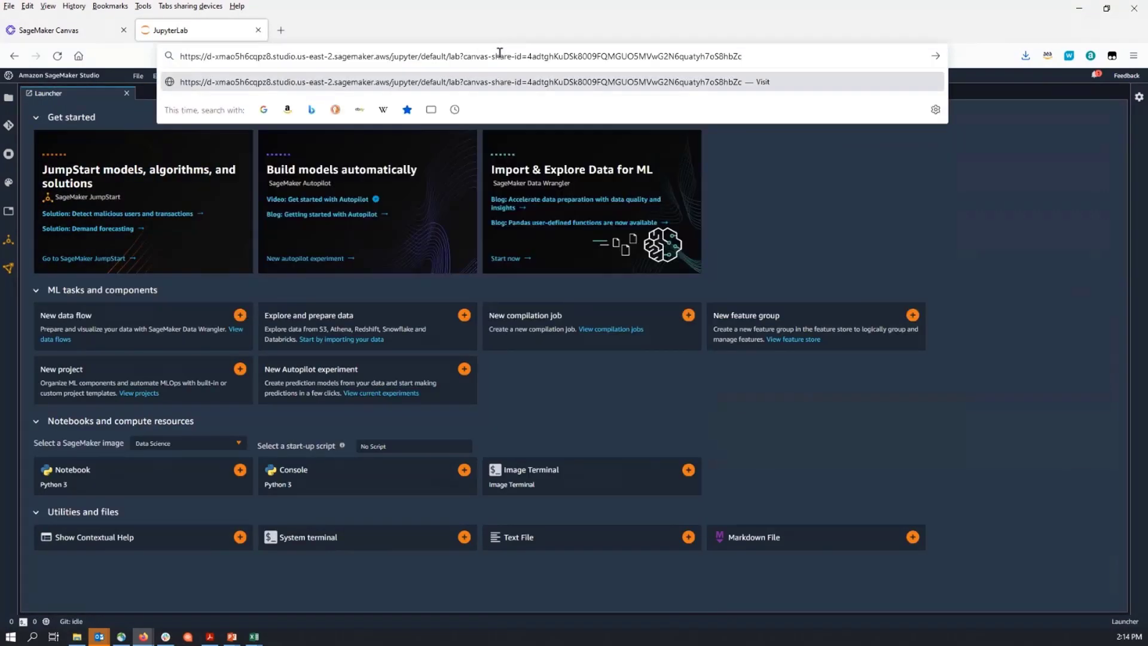
{"action": "key", "text": "Return"}
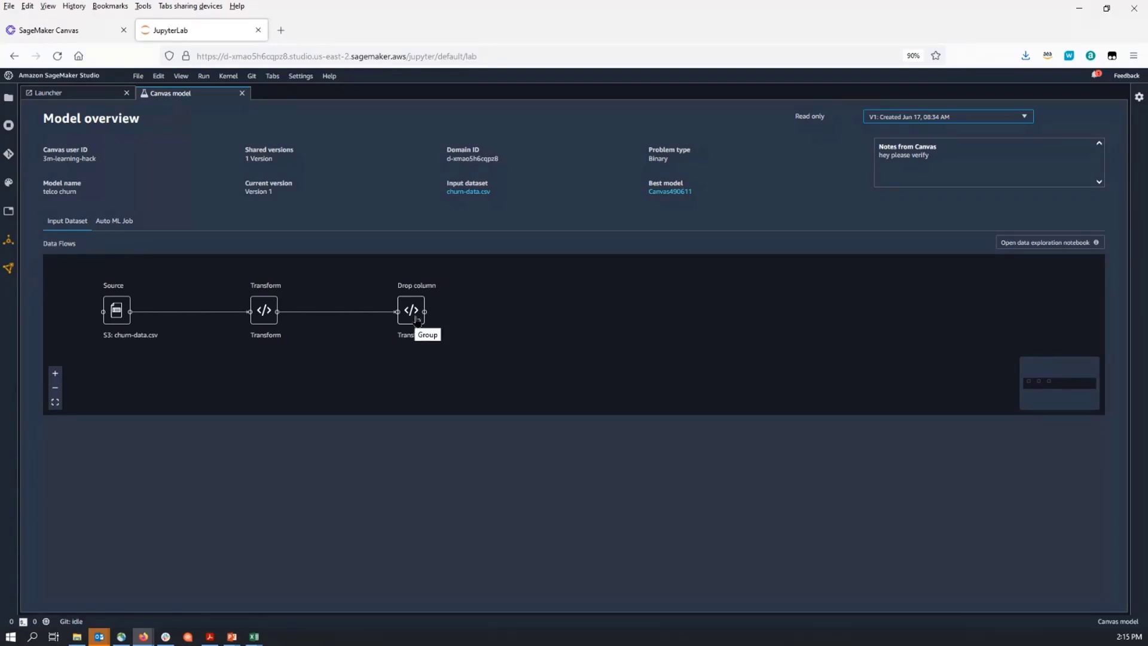
- Enlarge the browser page zoom to 110%
{"action": "left_click", "coordinate": [1134, 57]}
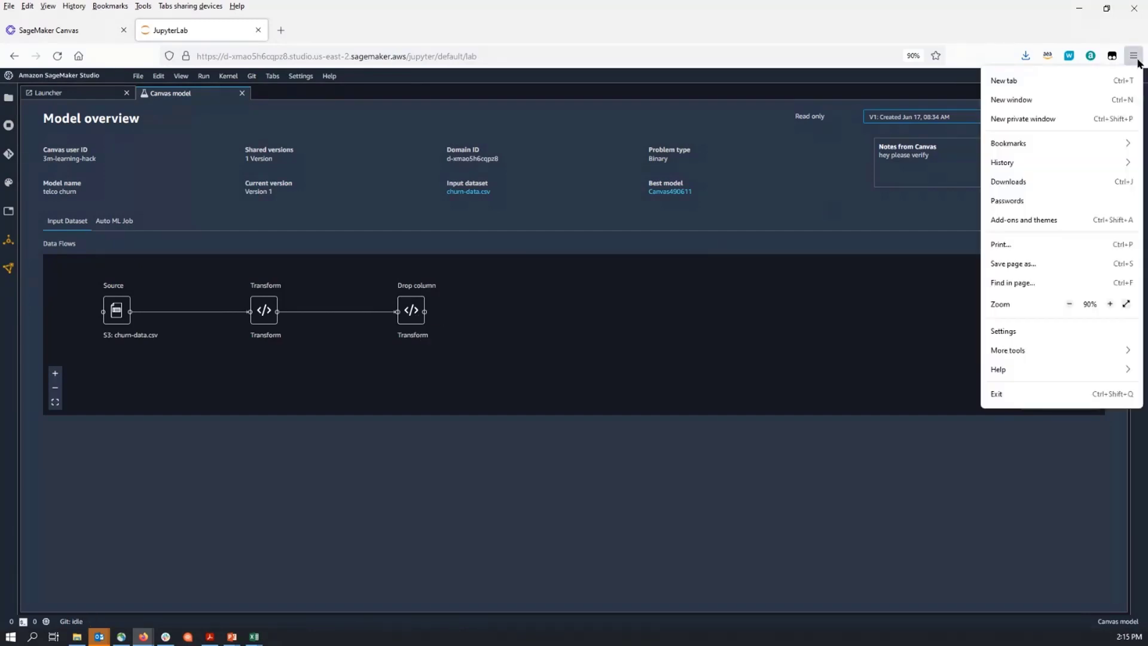
{"action": "left_click", "coordinate": [1110, 304]}
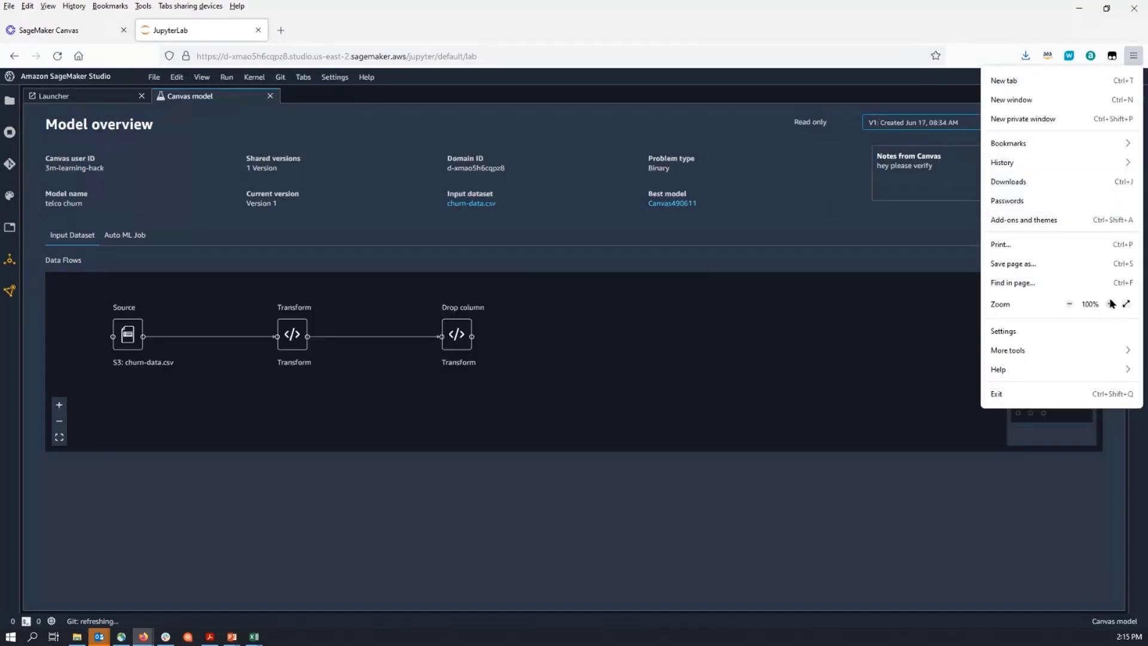
{"action": "left_click", "coordinate": [1110, 304]}
{"action": "left_click", "coordinate": [876, 393]}
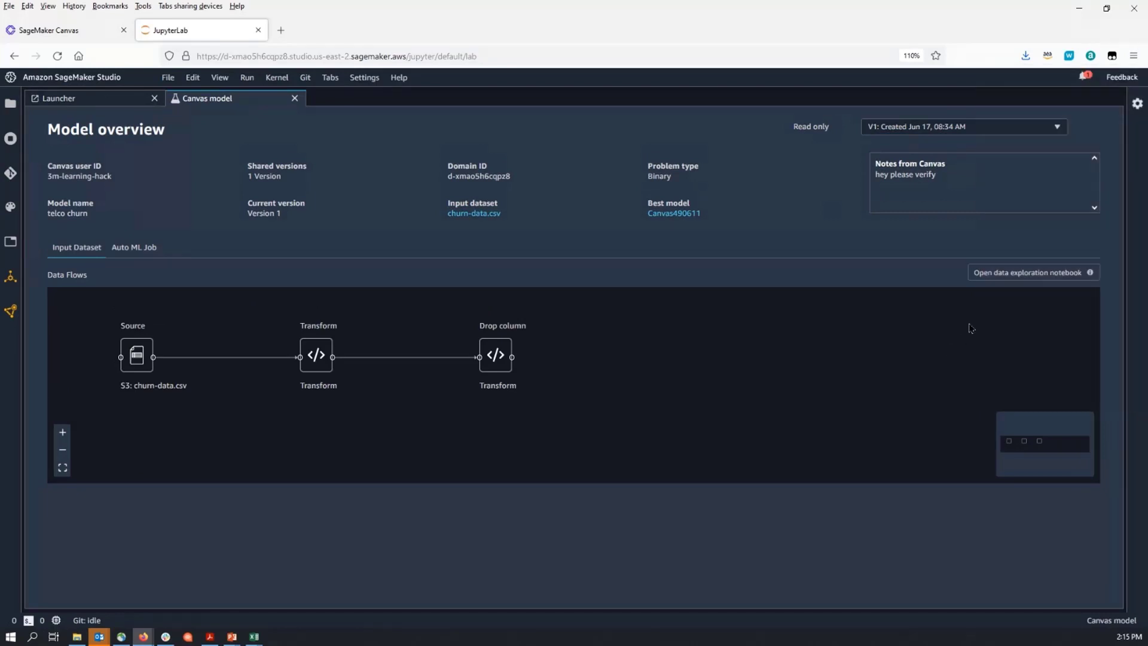
- Open the data exploration notebook, examine the dataset summary and Cross Column Statistics, and close the report
{"action": "left_click", "coordinate": [1005, 274]}
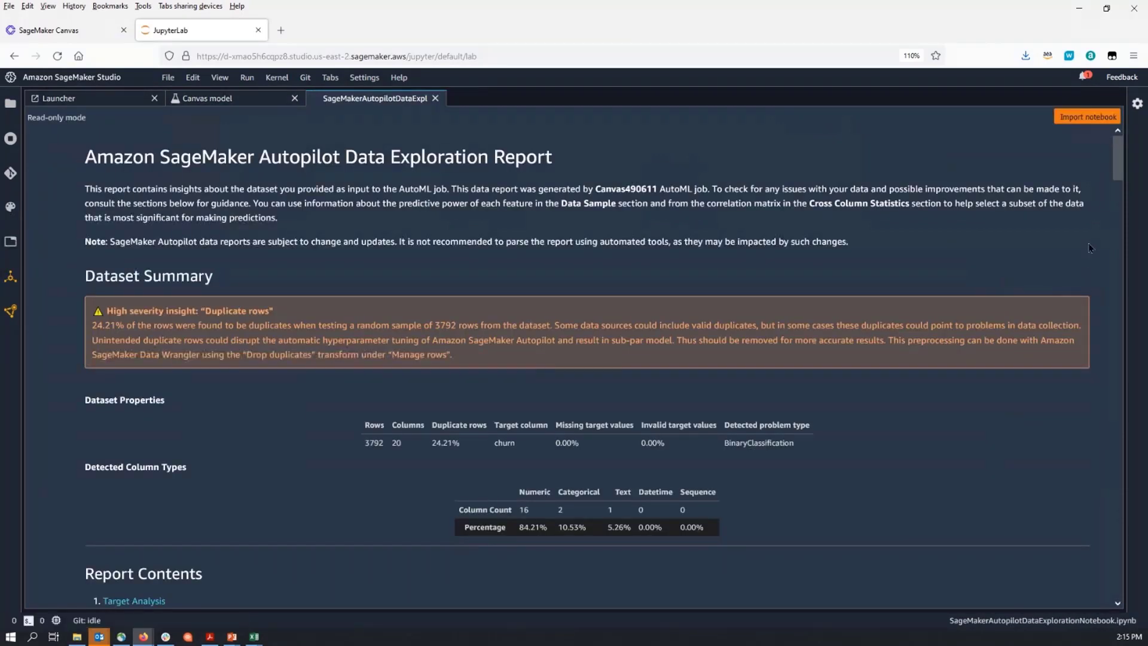
{"action": "left_click_drag", "start_coordinate": [1117, 166], "coordinate": [1116, 199]}
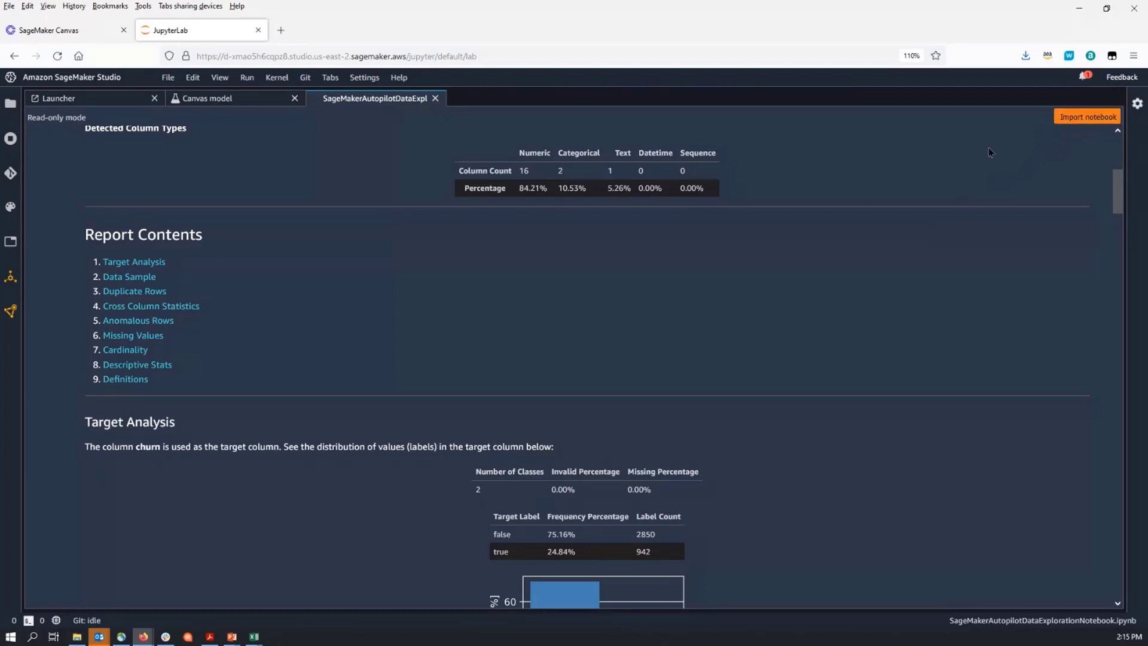
{"action": "left_click", "coordinate": [171, 308]}
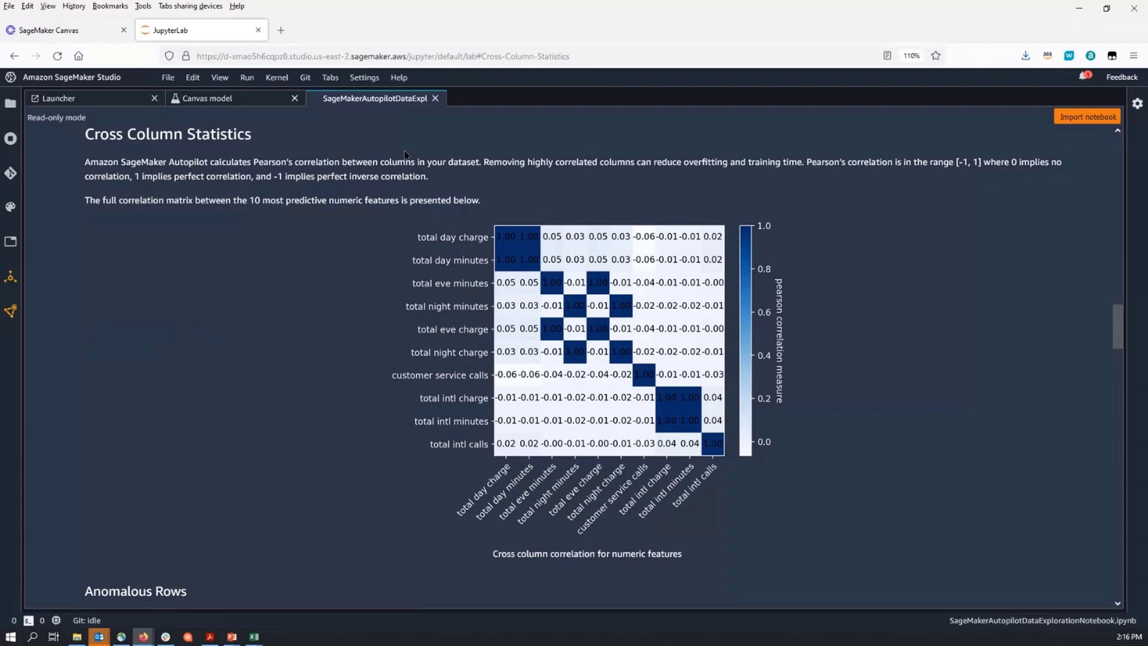
{"action": "left_click", "coordinate": [435, 98]}
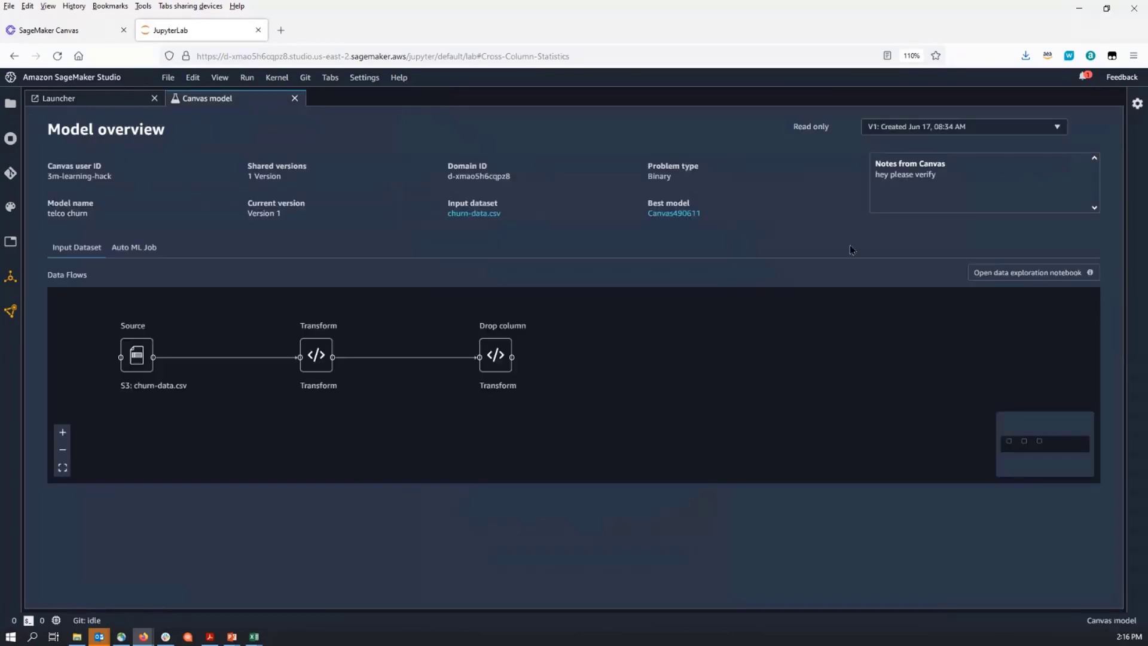
- Review the Auto ML job's candidates and the dpp1-xgboost definition in the candidate generation notebook, and close the notebook
{"action": "left_click", "coordinate": [127, 250]}
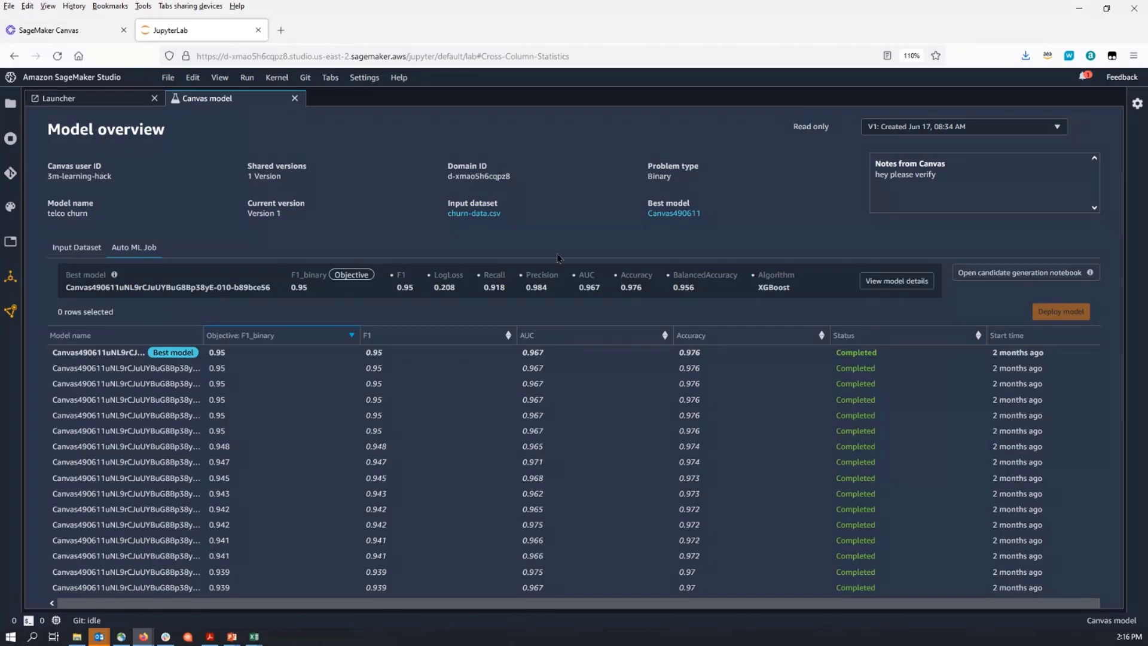
{"action": "left_click", "coordinate": [970, 274]}
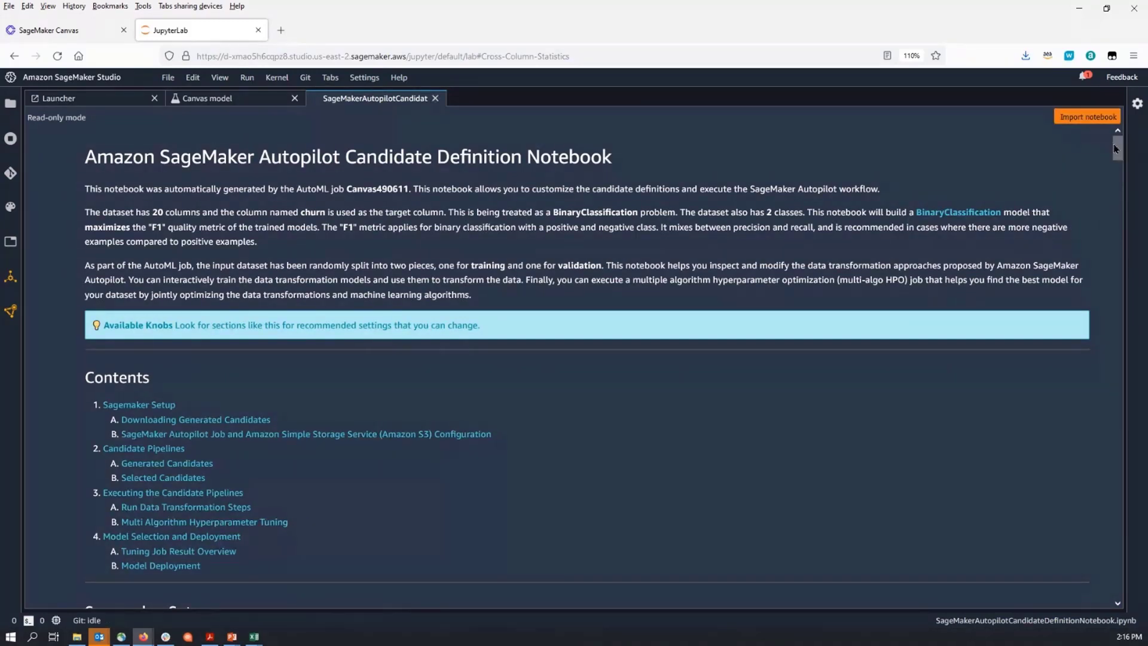
{"action": "left_click_drag", "start_coordinate": [1115, 146], "coordinate": [1119, 245]}
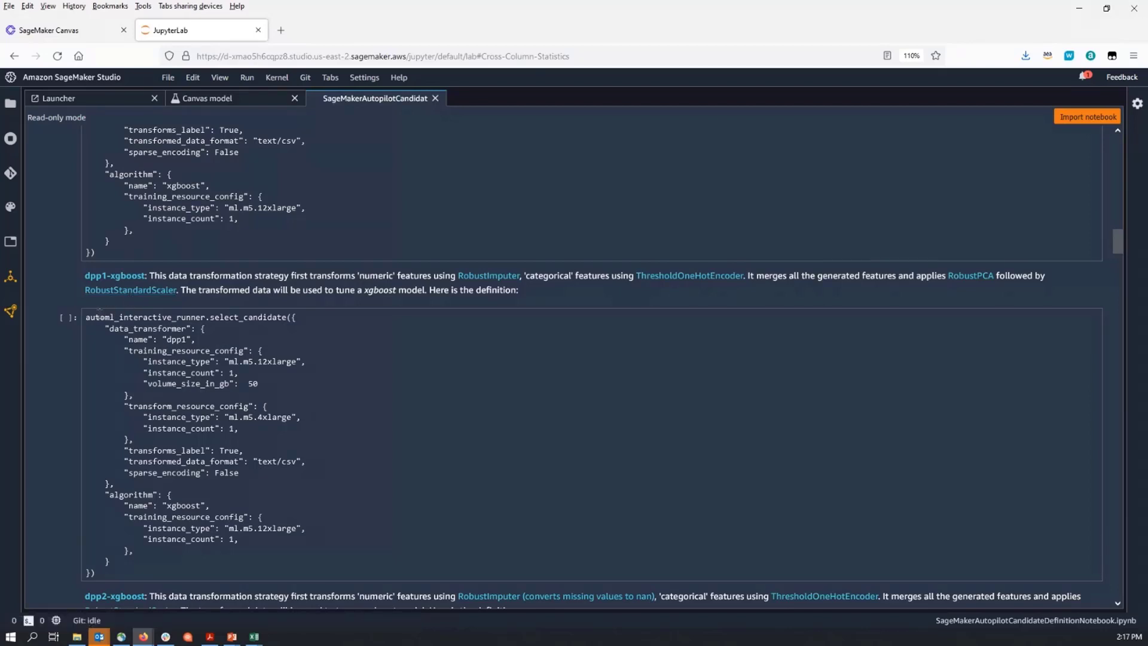
{"action": "left_click_drag", "start_coordinate": [90, 317], "coordinate": [246, 555]}
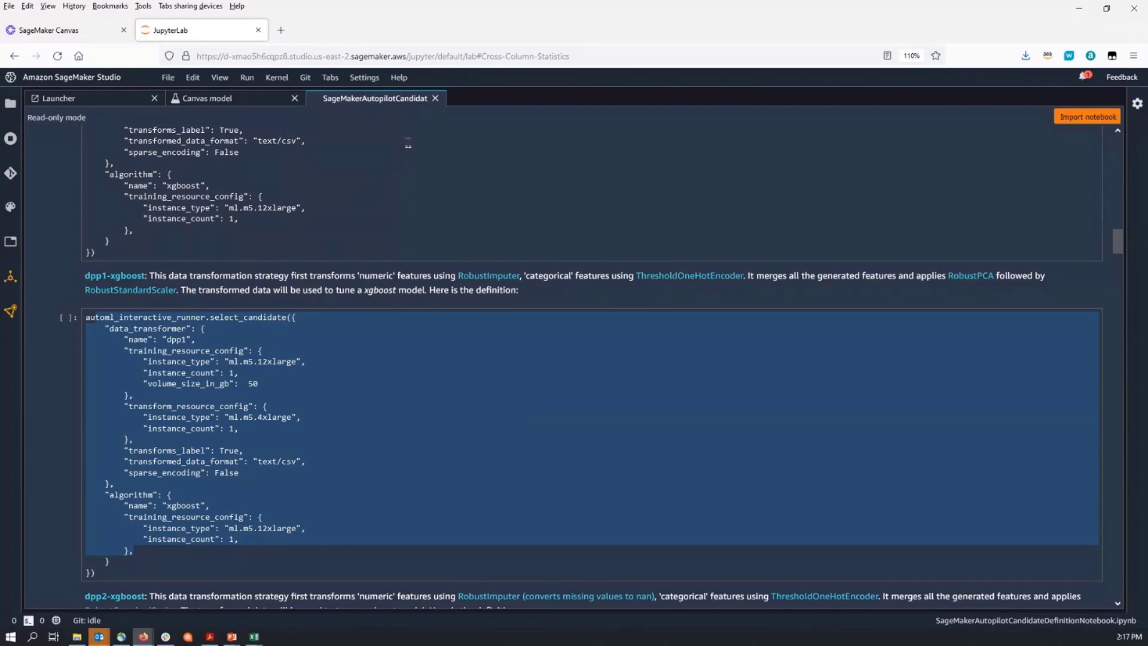
{"action": "left_click", "coordinate": [436, 100]}
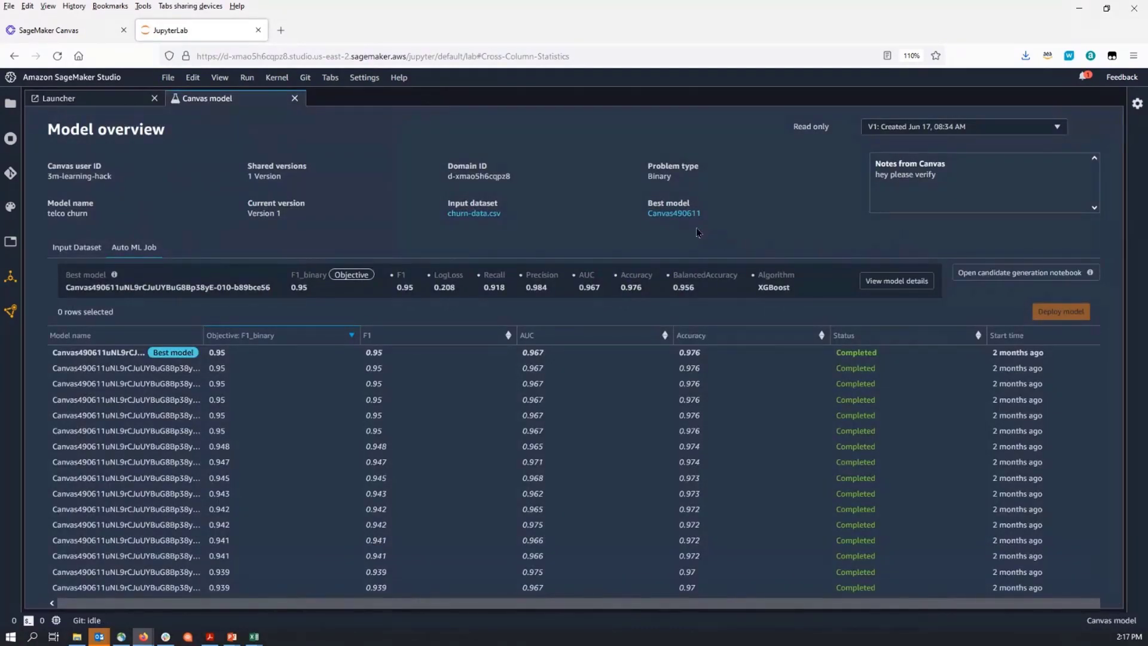
- Open the best model's details and examine its feature importance, metrics and hyperparameters
{"action": "left_click", "coordinate": [673, 214]}
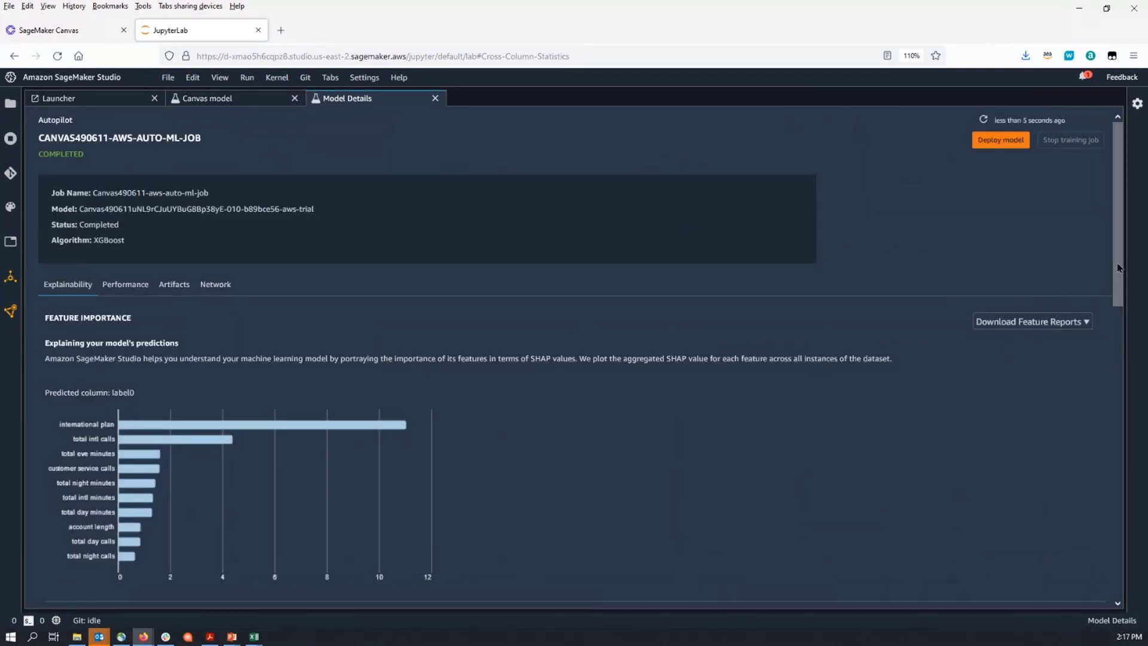
{"action": "left_click_drag", "start_coordinate": [1117, 269], "coordinate": [1098, 443]}
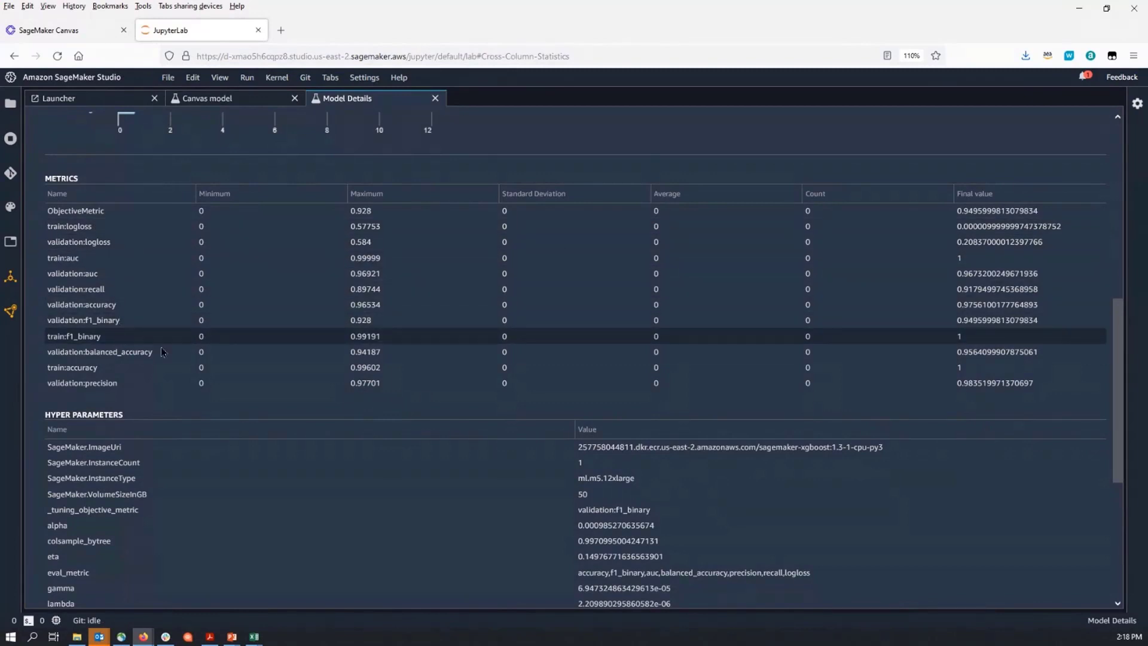
{"action": "left_click_drag", "start_coordinate": [1112, 332], "coordinate": [1114, 385]}
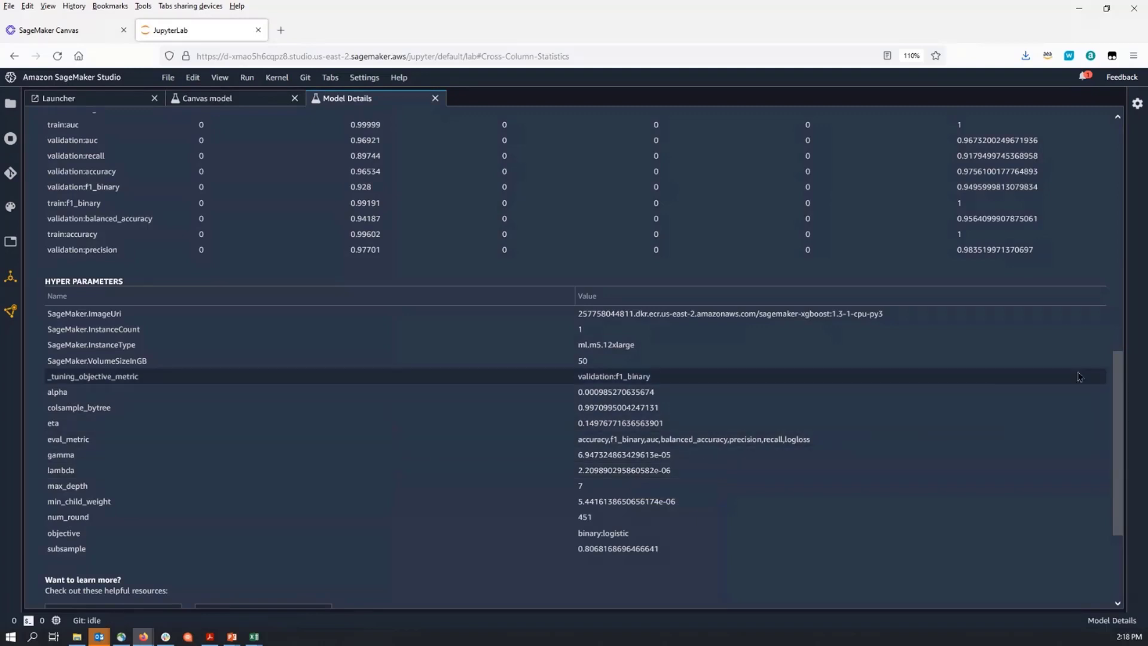
{"action": "left_click_drag", "start_coordinate": [1120, 355], "coordinate": [1121, 119]}
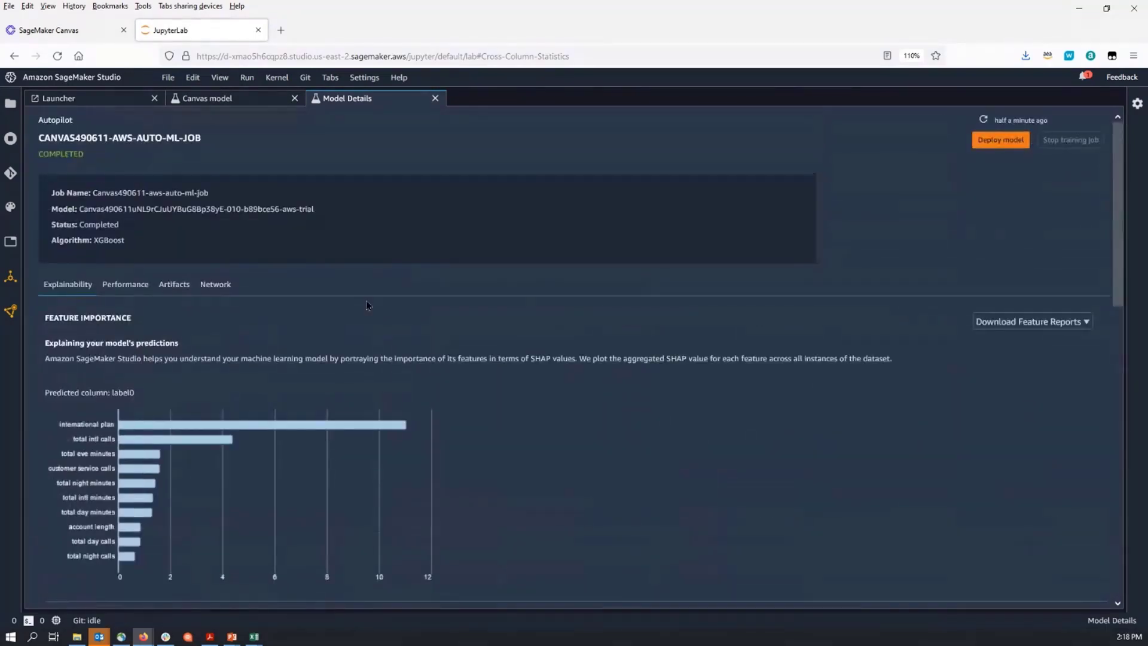
- Review the model's performance metrics table and download the performance report as a PDF, opening it with Adobe Acrobat DC
{"action": "left_click", "coordinate": [120, 287]}
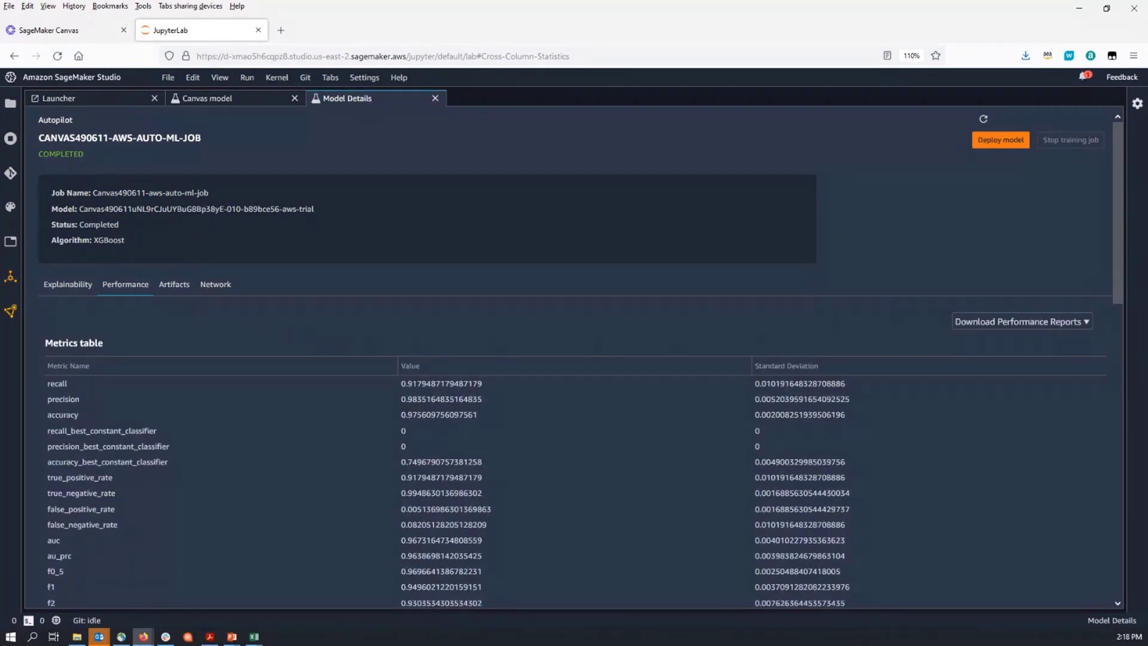
{"action": "left_click_drag", "start_coordinate": [1121, 237], "coordinate": [1139, 271]}
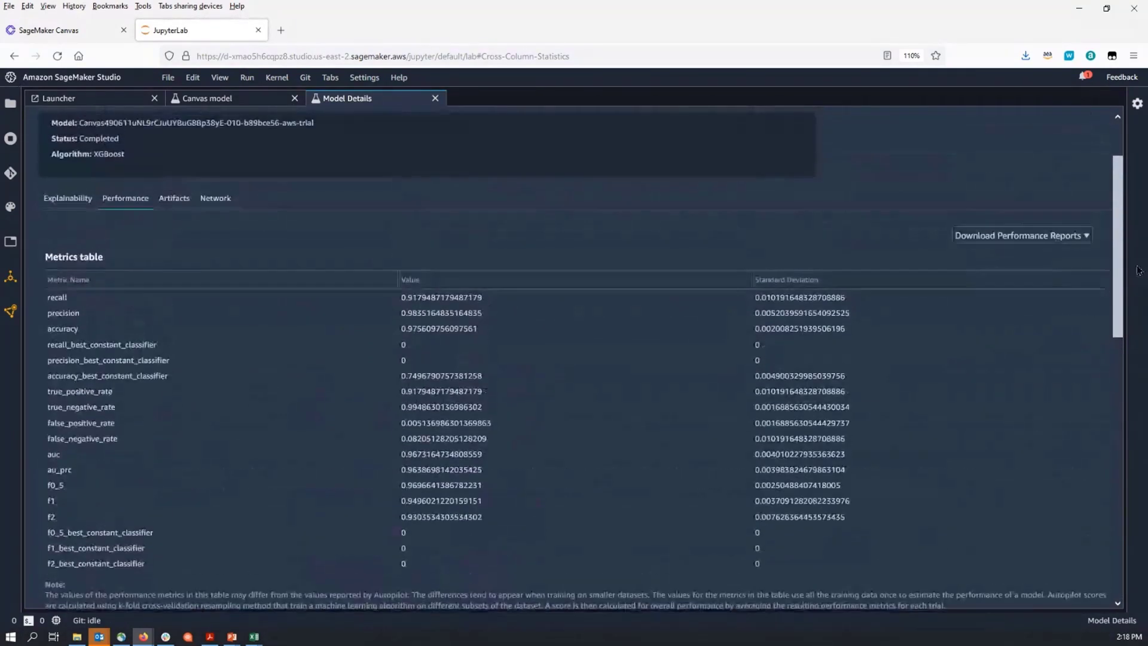
{"action": "left_click", "coordinate": [1077, 236]}
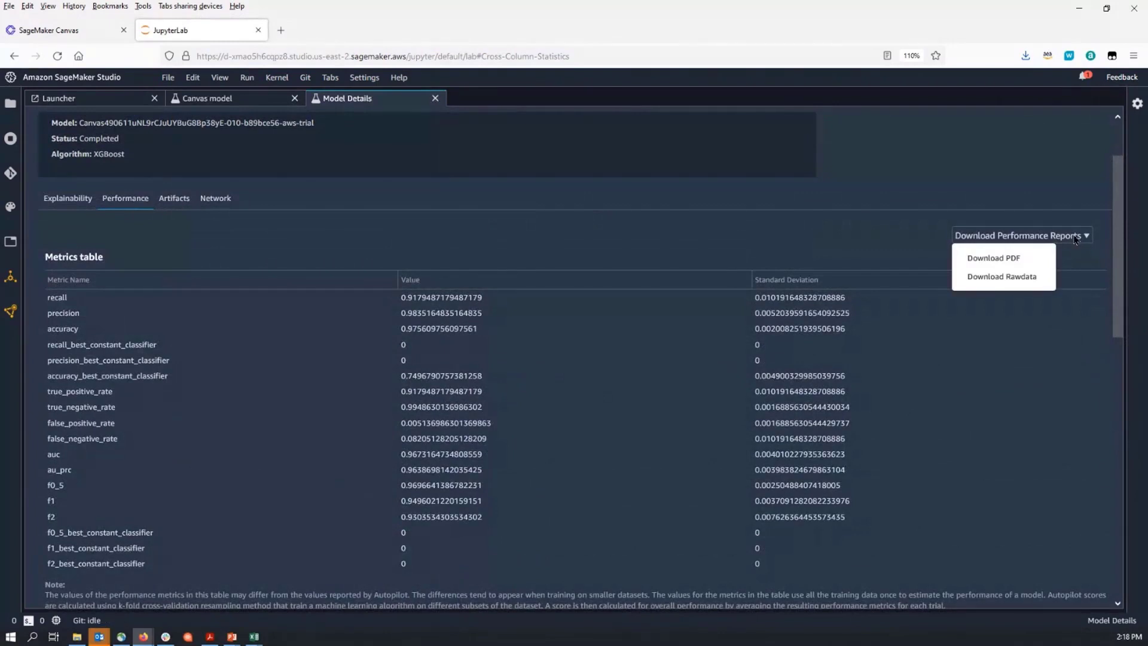
{"action": "left_click", "coordinate": [1036, 261]}
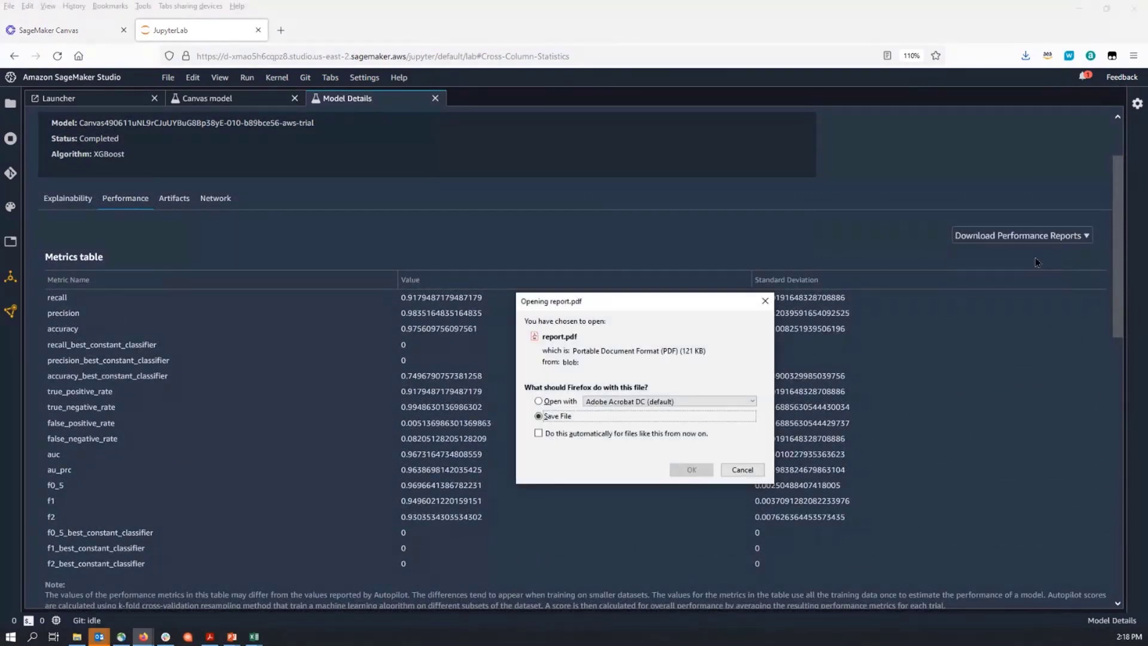
{"action": "left_click", "coordinate": [573, 403]}
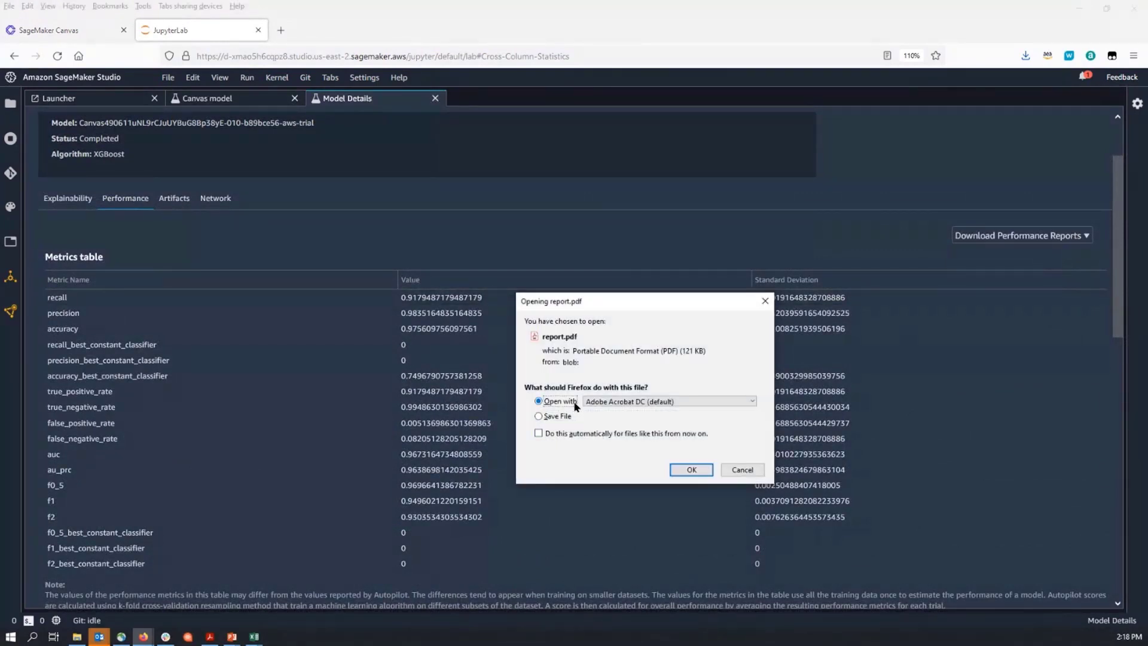
{"action": "left_click", "coordinate": [692, 469]}
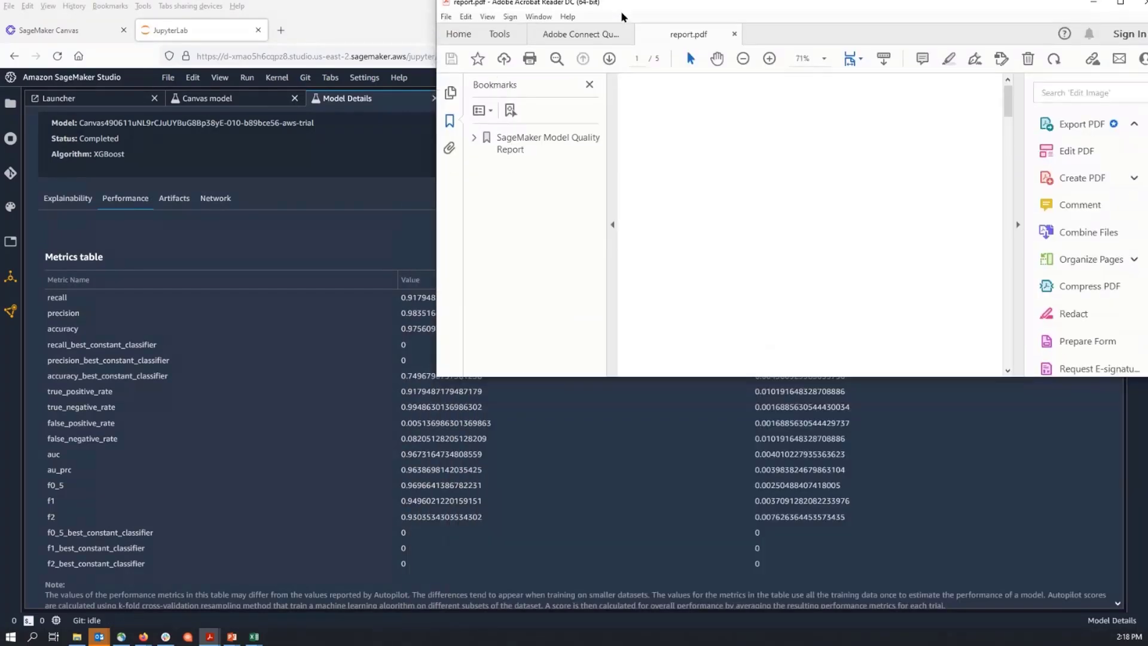
- Examine the metrics, confusion matrix and precision recall curve in the model quality report, and close all the PDF reader's documents
{"action": "left_click_drag", "start_coordinate": [622, 13], "coordinate": [623, 12]}
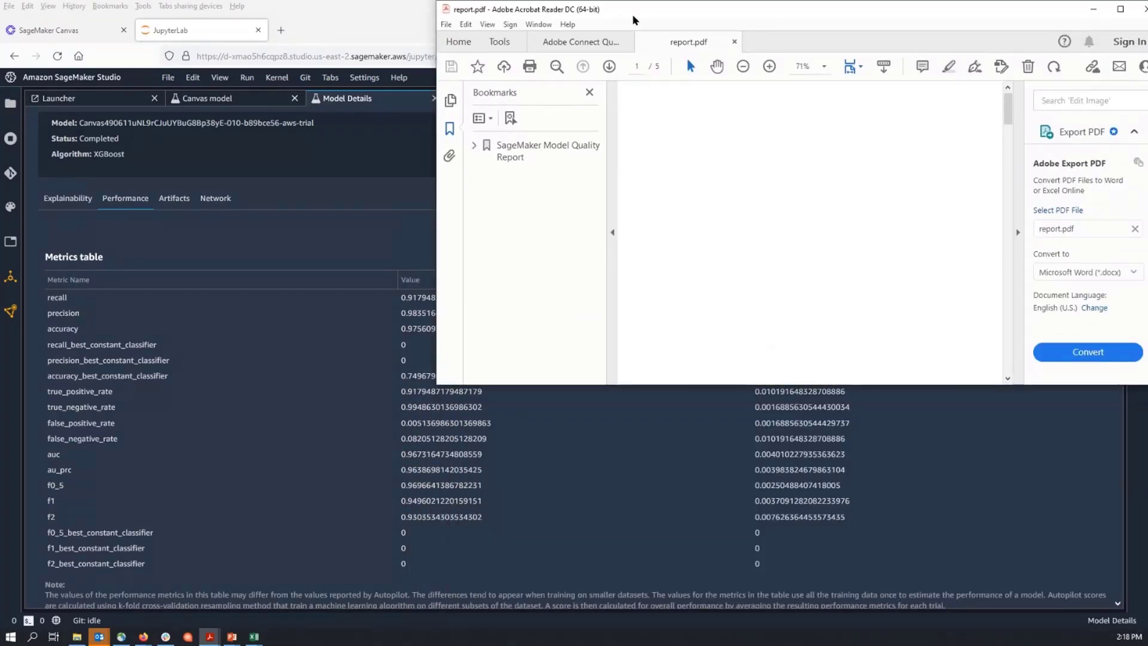
{"action": "left_click", "coordinate": [1007, 171]}
{"action": "left_click", "coordinate": [1007, 179]}
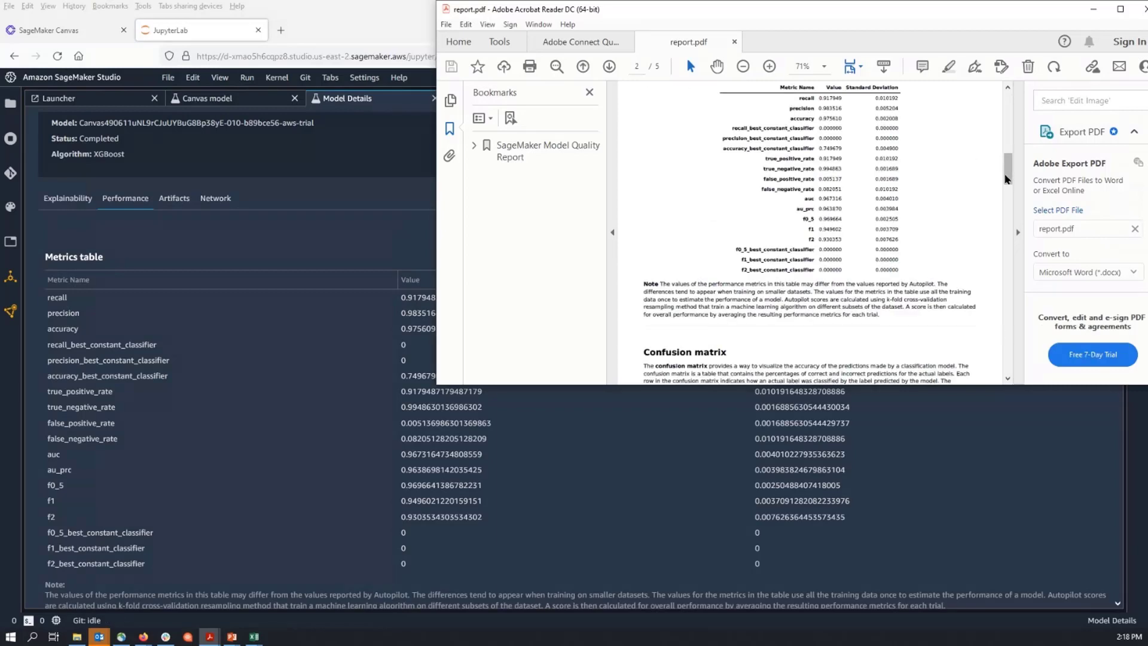
{"action": "left_click_drag", "start_coordinate": [1007, 177], "coordinate": [1014, 324]}
{"action": "left_click", "coordinate": [1144, 8]}
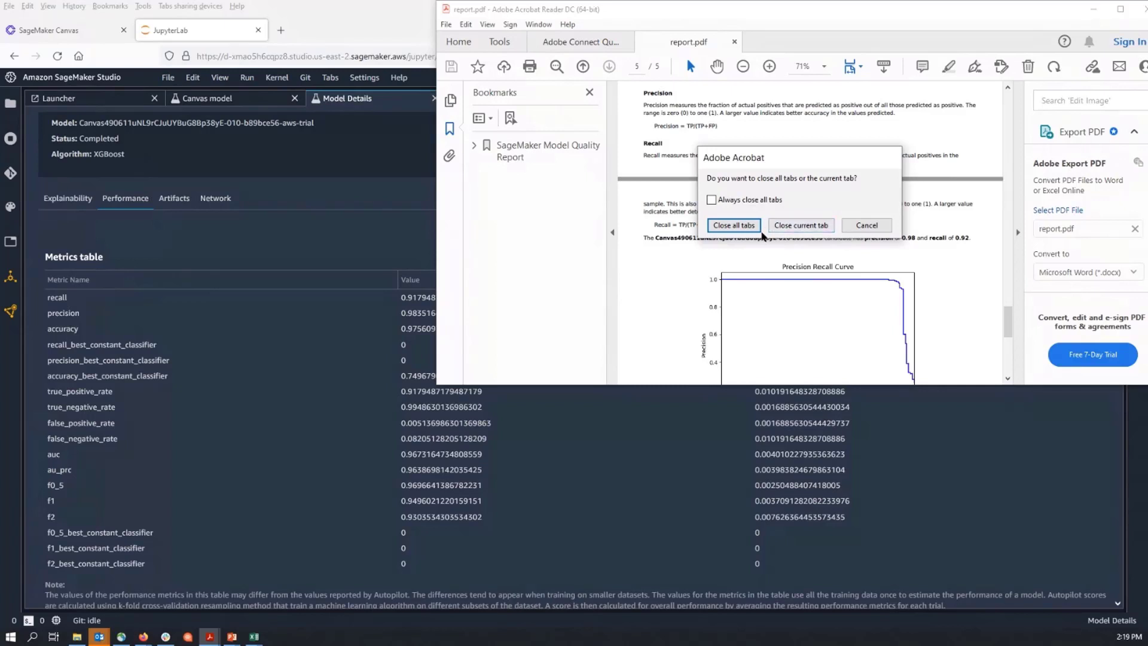
{"action": "left_click", "coordinate": [747, 226]}
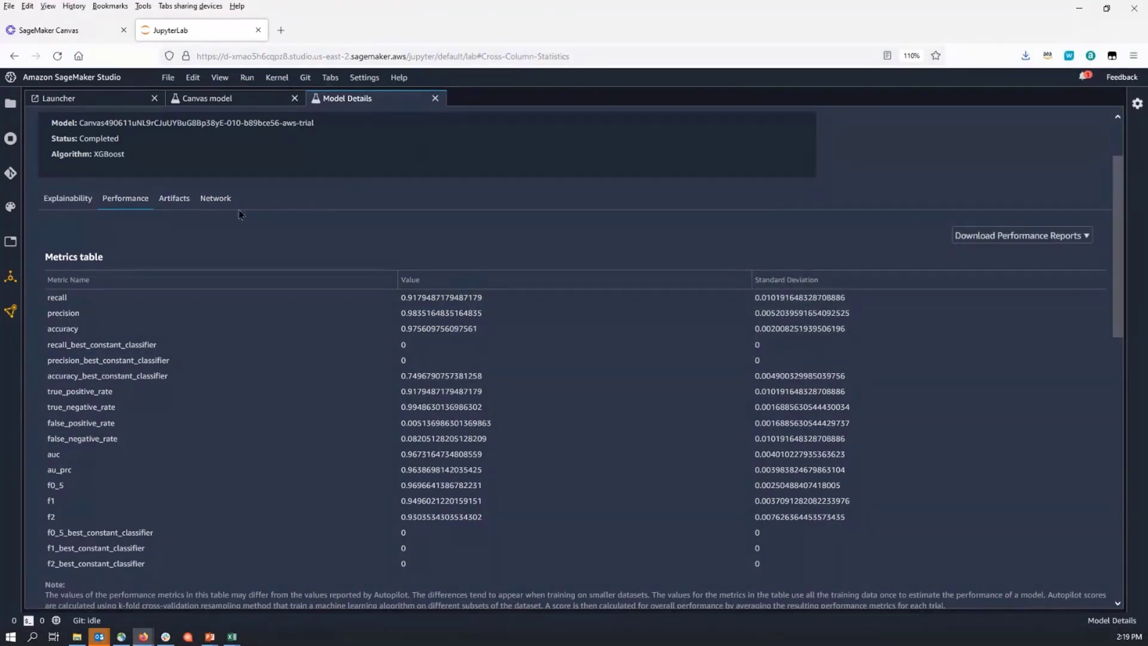
- Review the model's artifacts, from the input data and training splits to the feature engineering code and explainability artifacts
{"action": "left_click", "coordinate": [184, 205]}
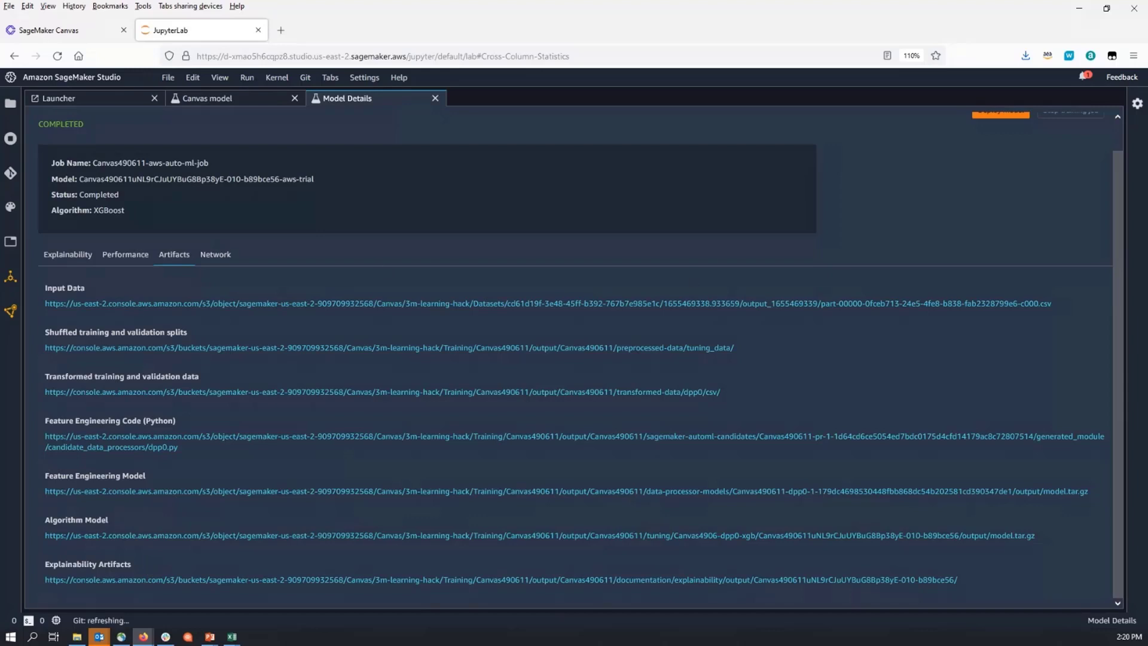
{"action": "left_click_drag", "start_coordinate": [1111, 180], "coordinate": [1111, 151]}
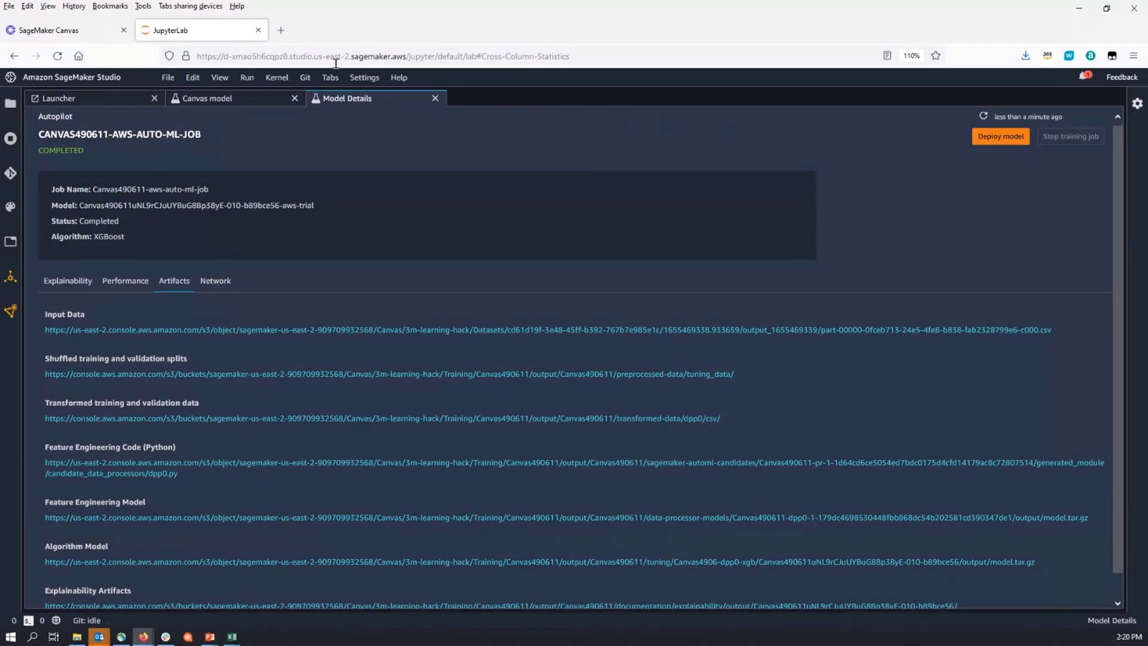
- Return to the telco churn model in SageMaker Canvas, and switch to the slide presentation and advance it one slide
{"action": "left_click", "coordinate": [87, 30]}
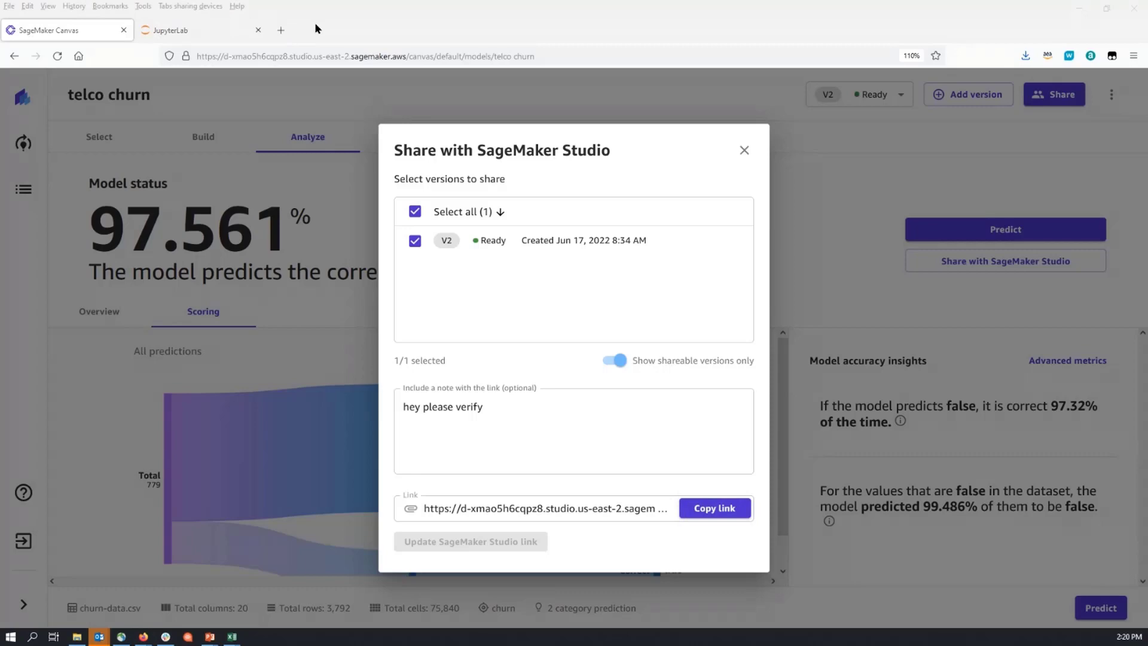
{"action": "key", "text": "alt+Tab"}
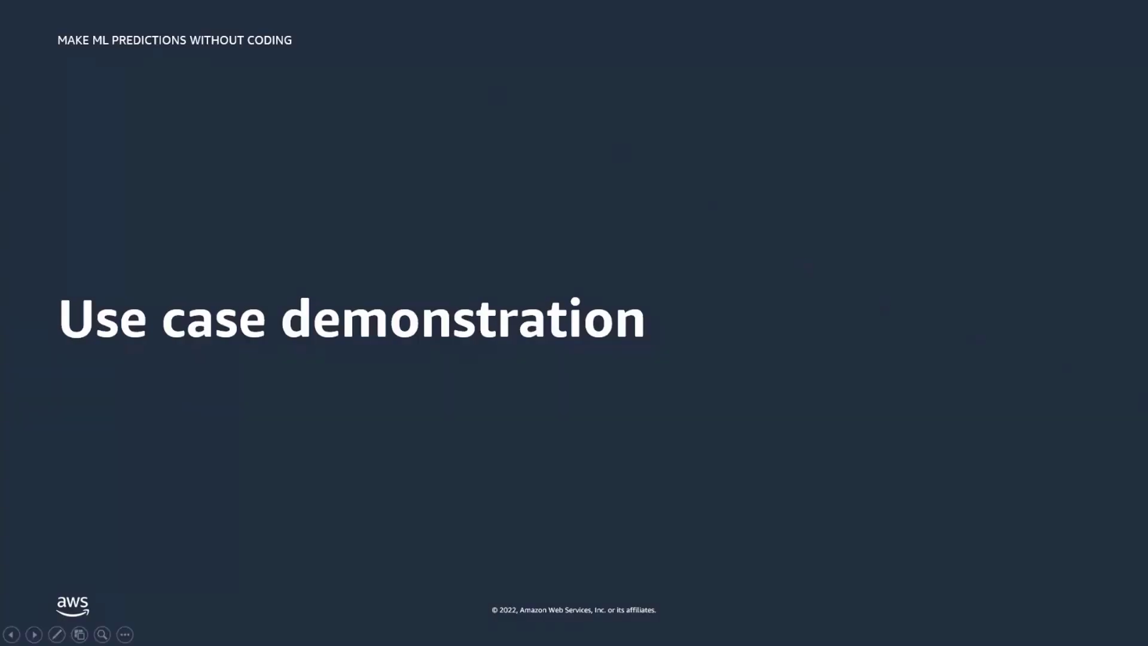
{"action": "key", "text": "Right"}
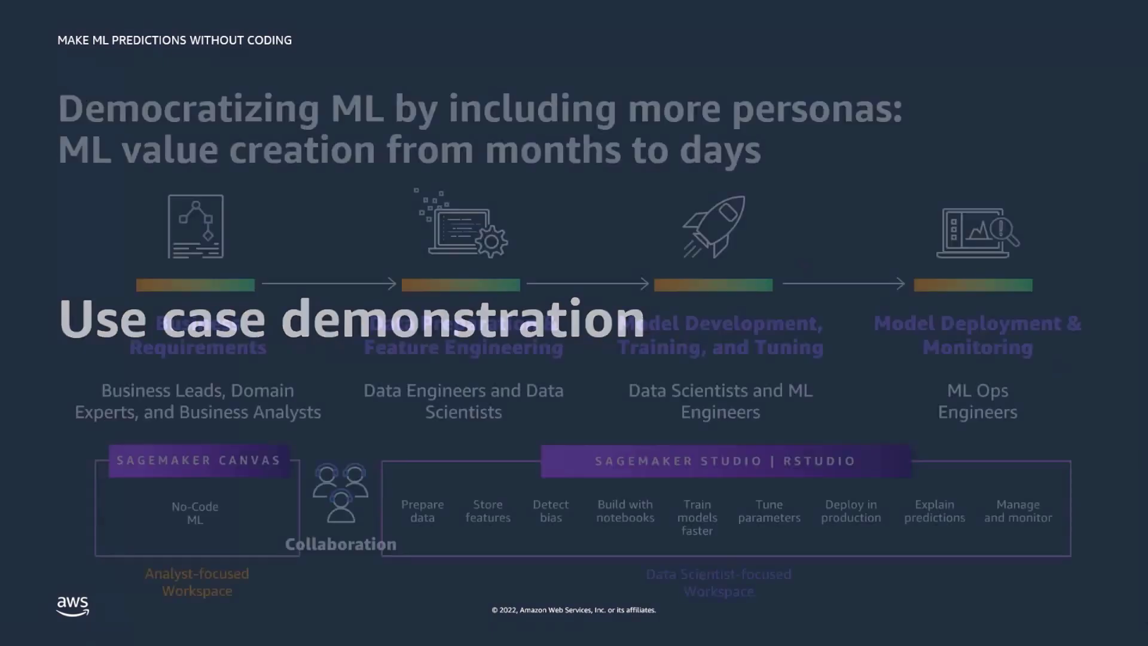